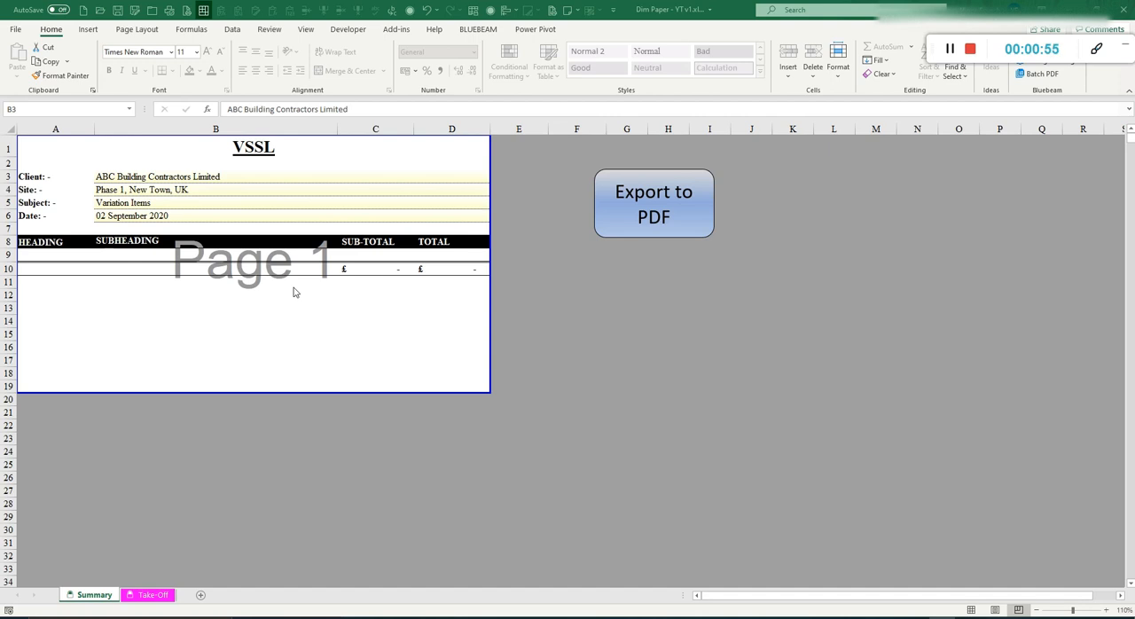
Step: On the Take-Off sheet, add a new heading code H in row 11 titled "Area 1"
left_click(152, 595)
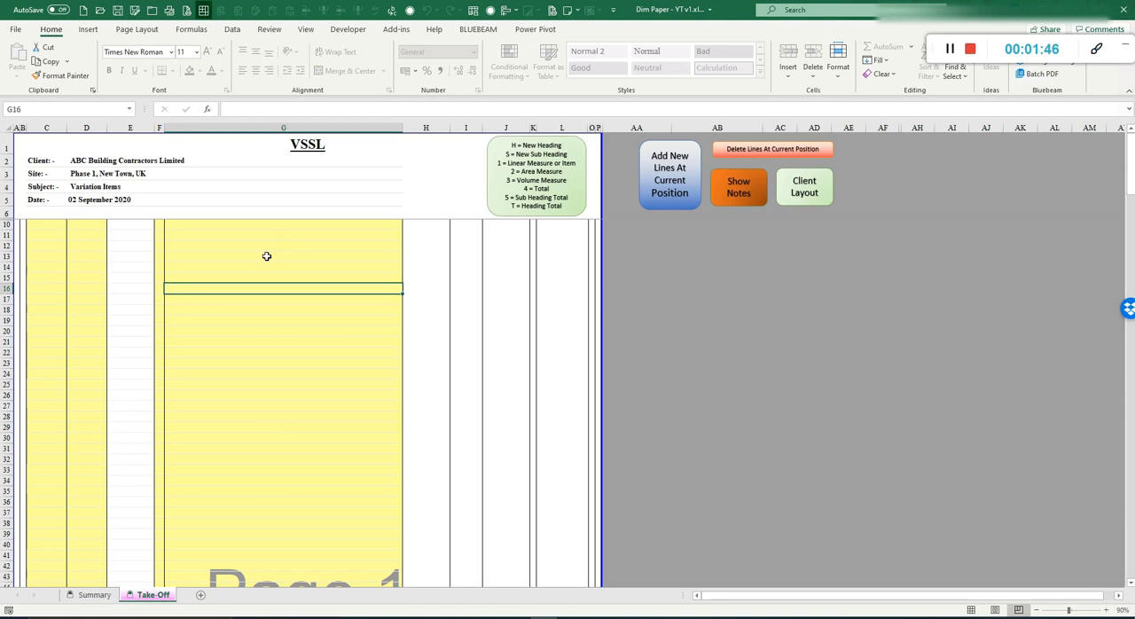
left_click(160, 236)
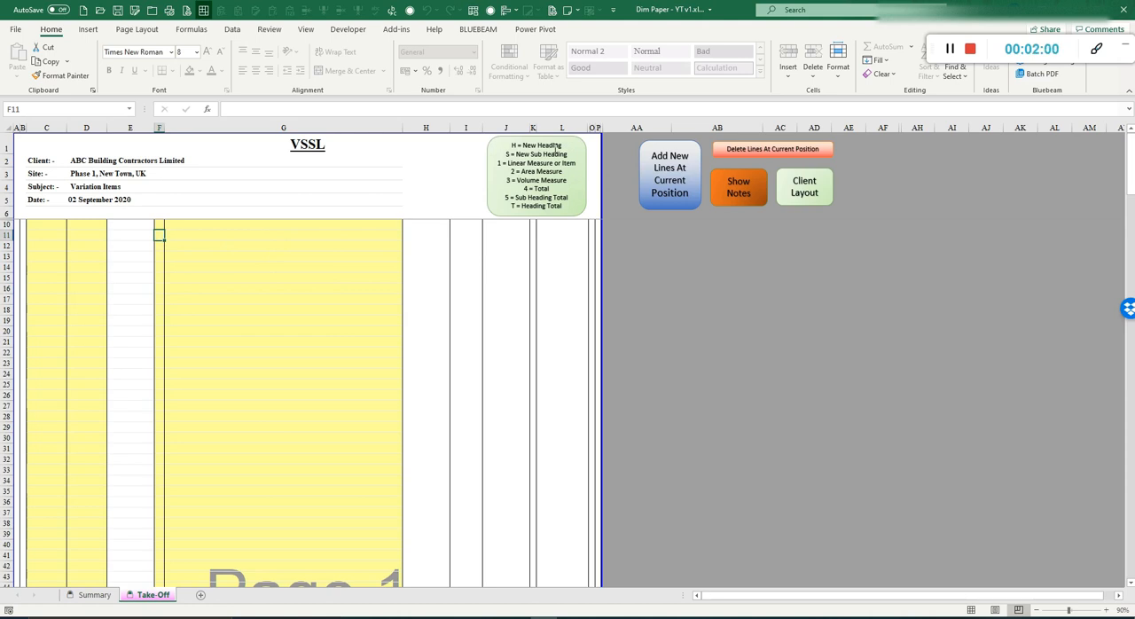
type("H")
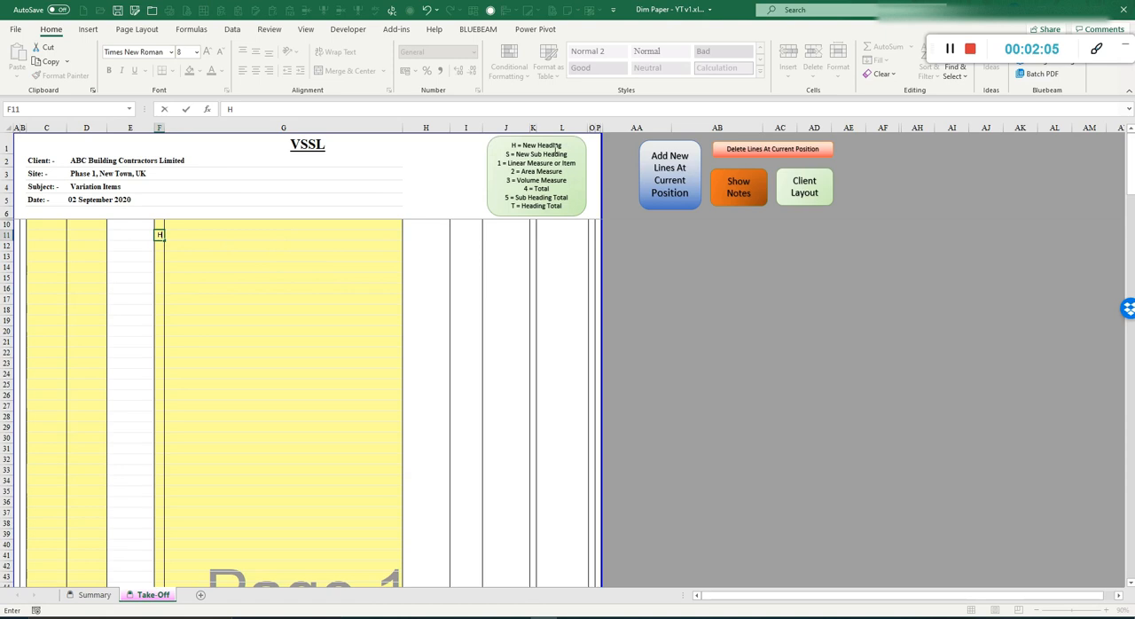
key("Tab")
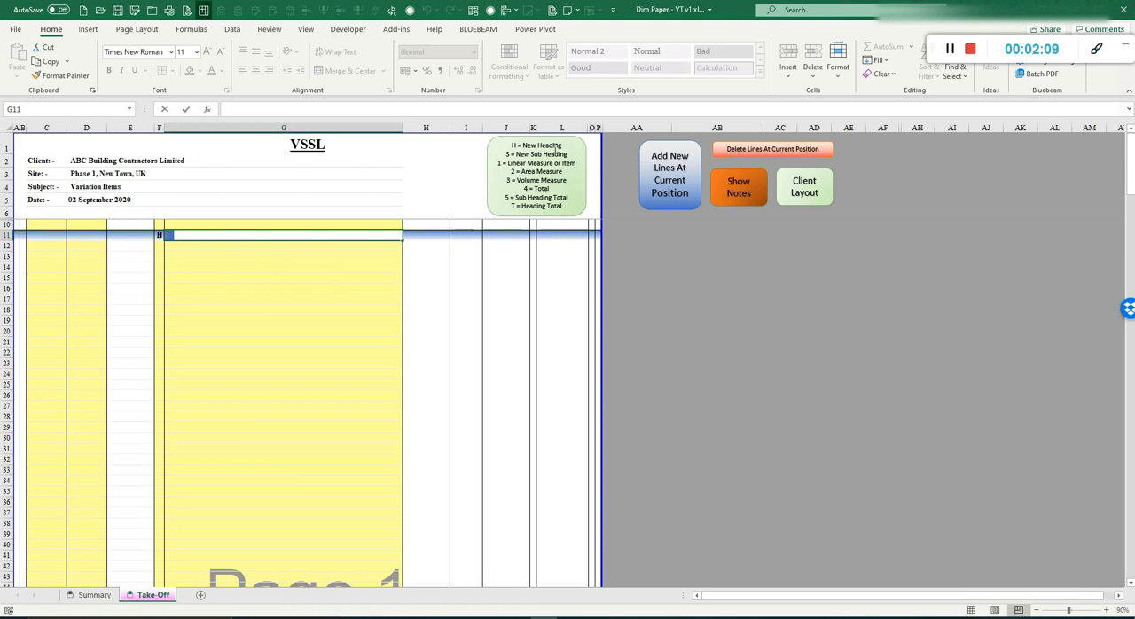
type("Areas")
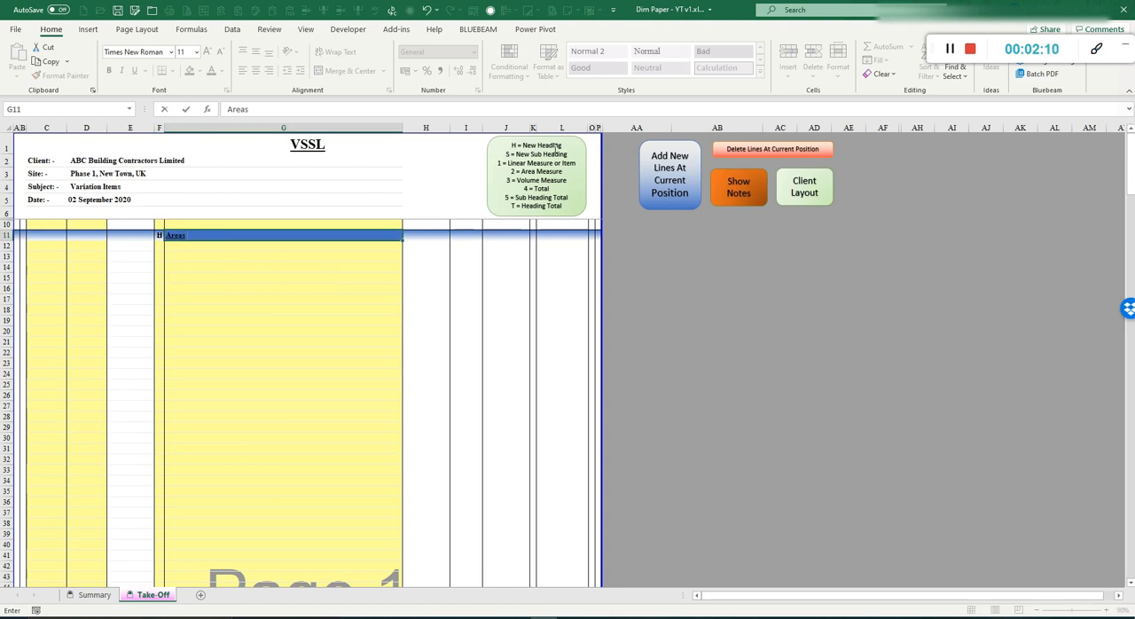
key("BackSpace")
type("1")
key("Return")
Step: Add a sub-heading with code S titled "Kerbs" in row 13
key("Left")
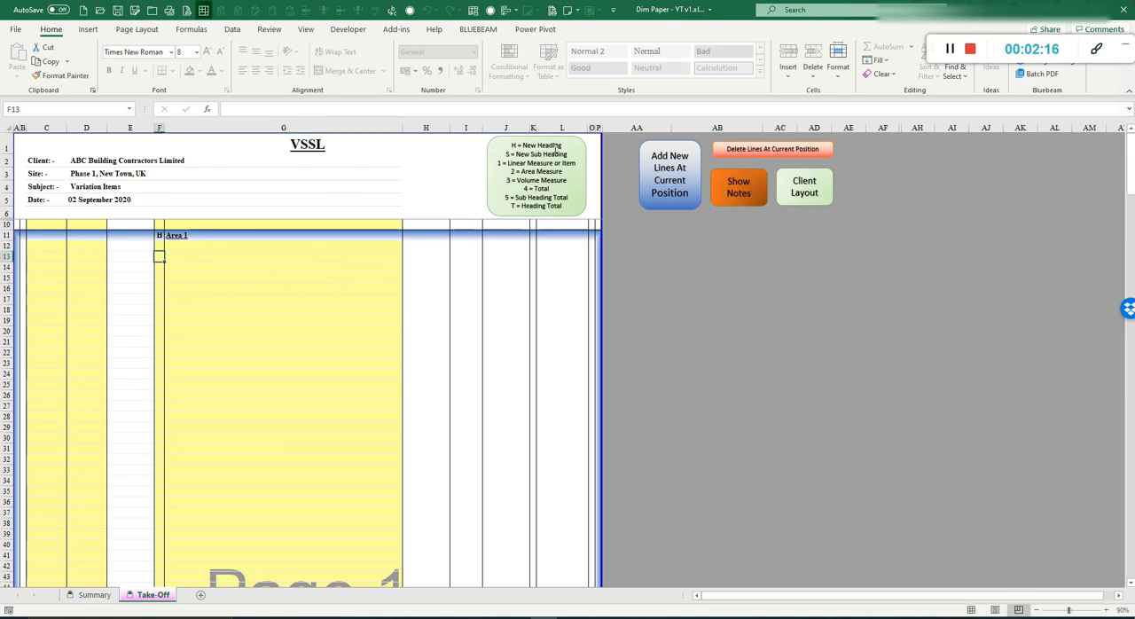
type("S")
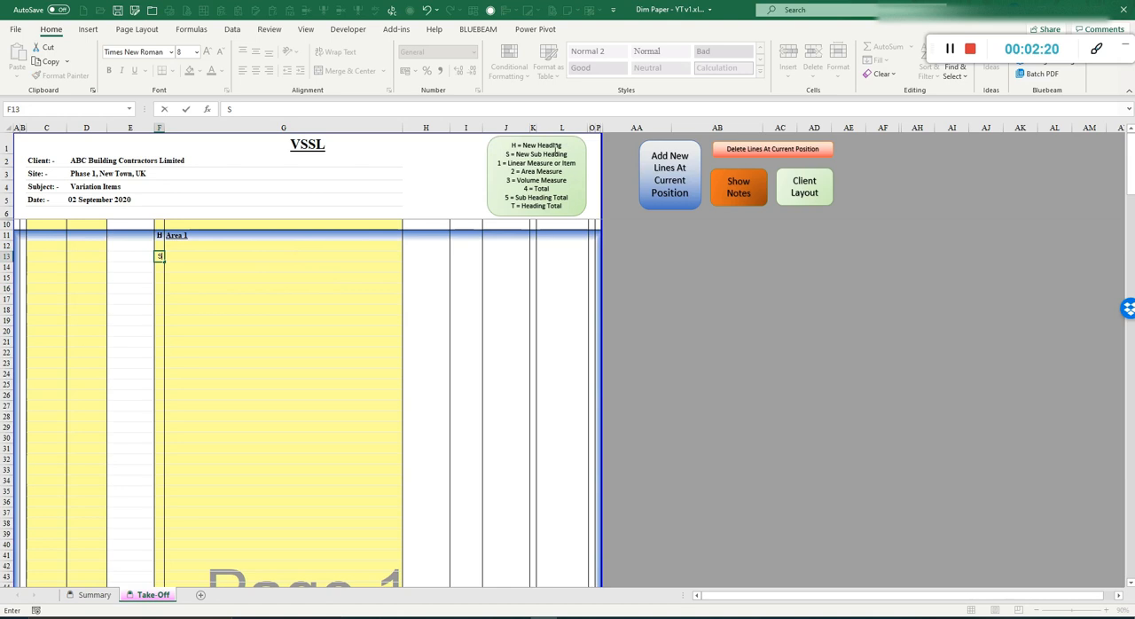
key("Tab")
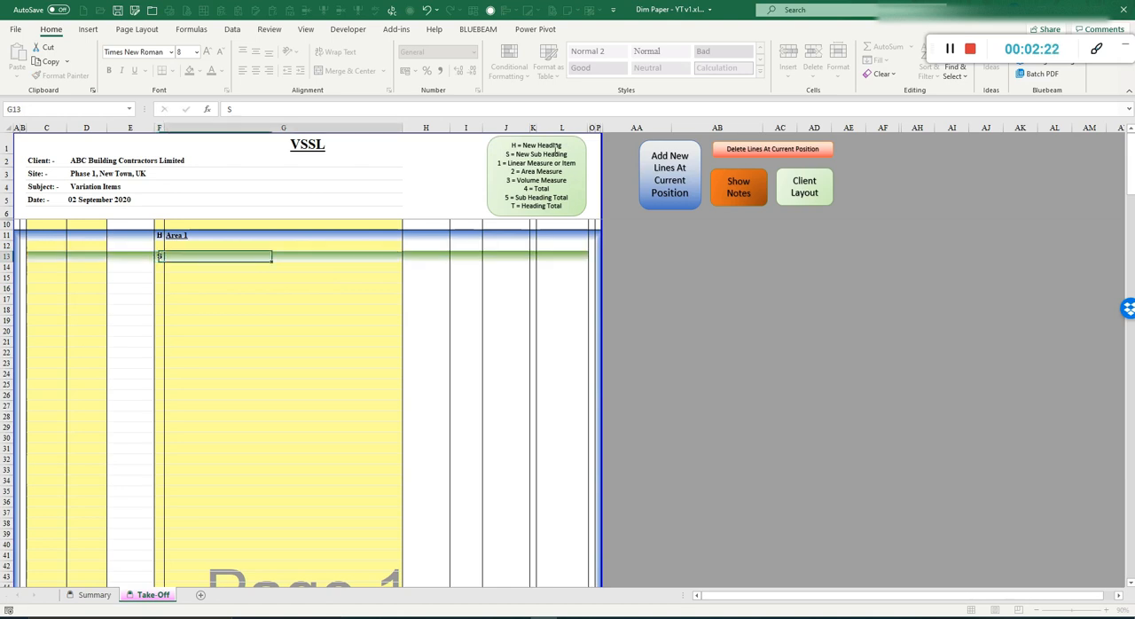
type("Kerbs")
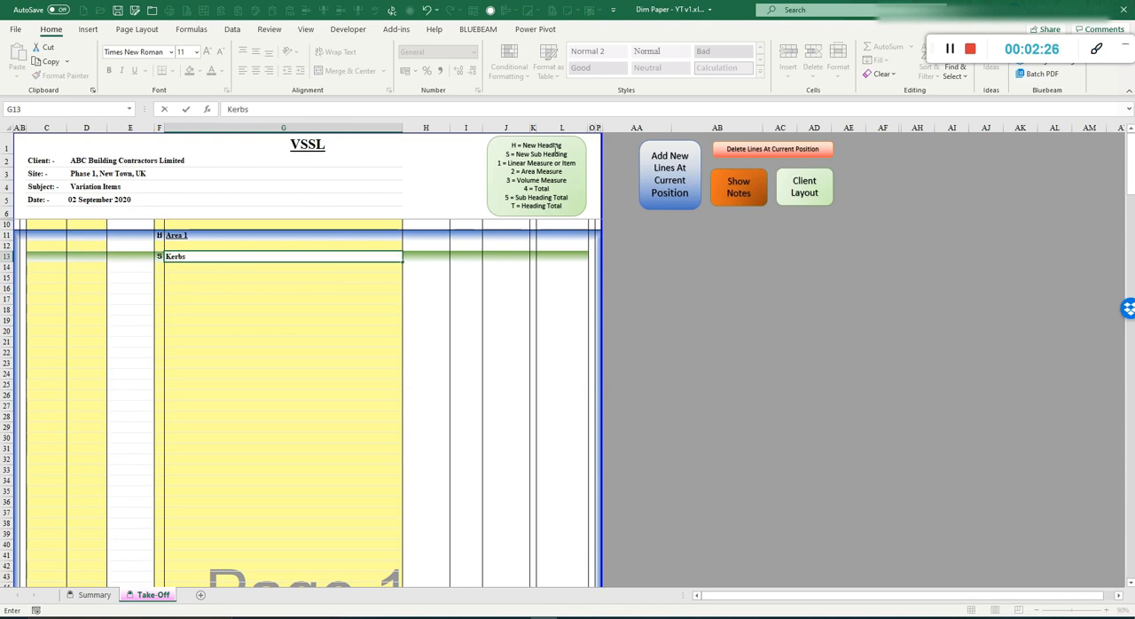
key("Return")
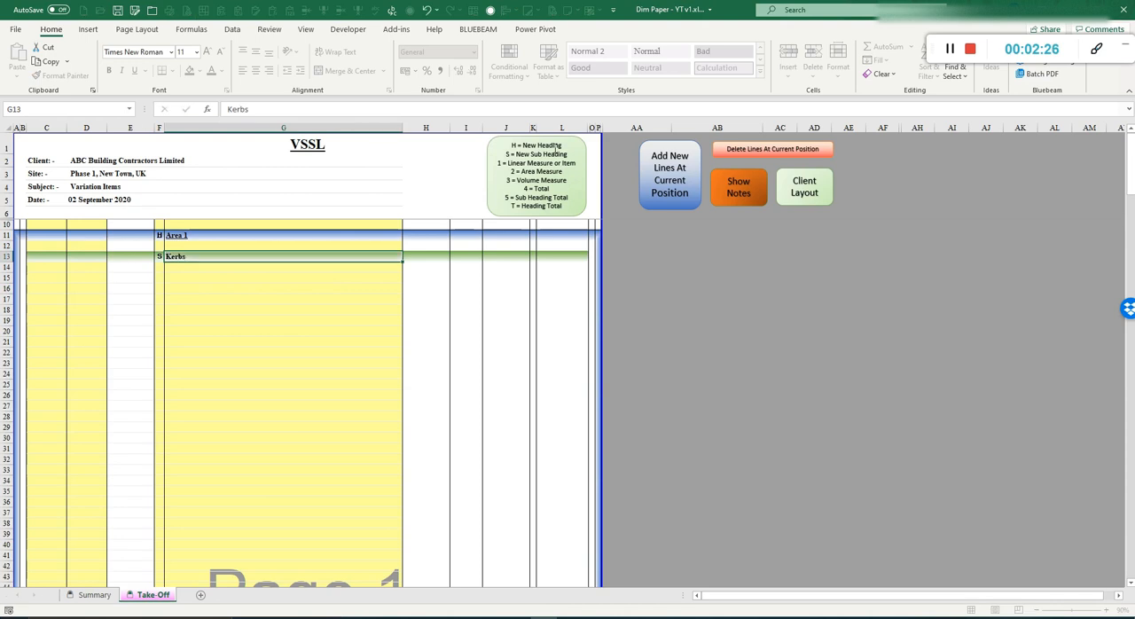
Step: Enter the item description "Kerb Type 1" in row 14 and give it code 1 for a linear measure
type("Kerb Type")
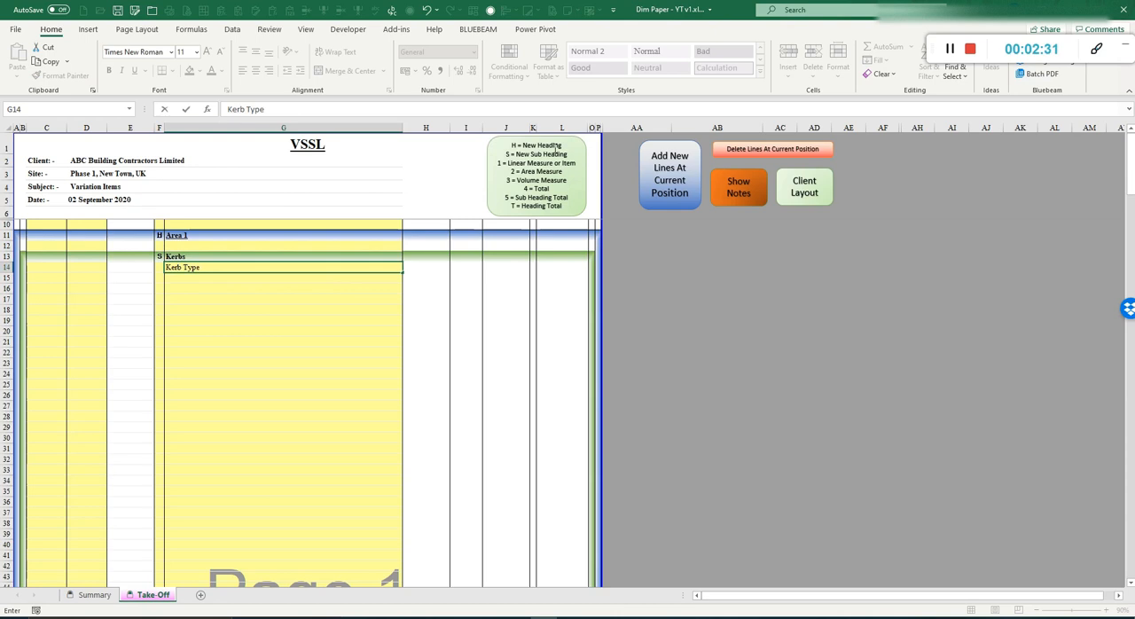
type(" 1")
key("Return")
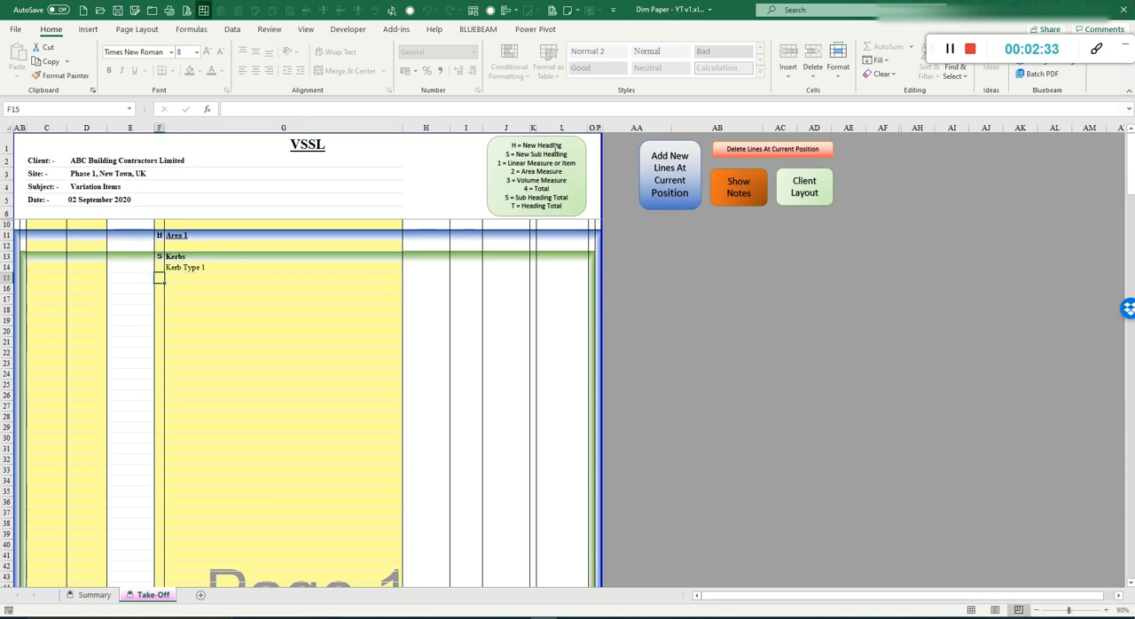
key("Up")
key("F2")
type("1")
key("Return")
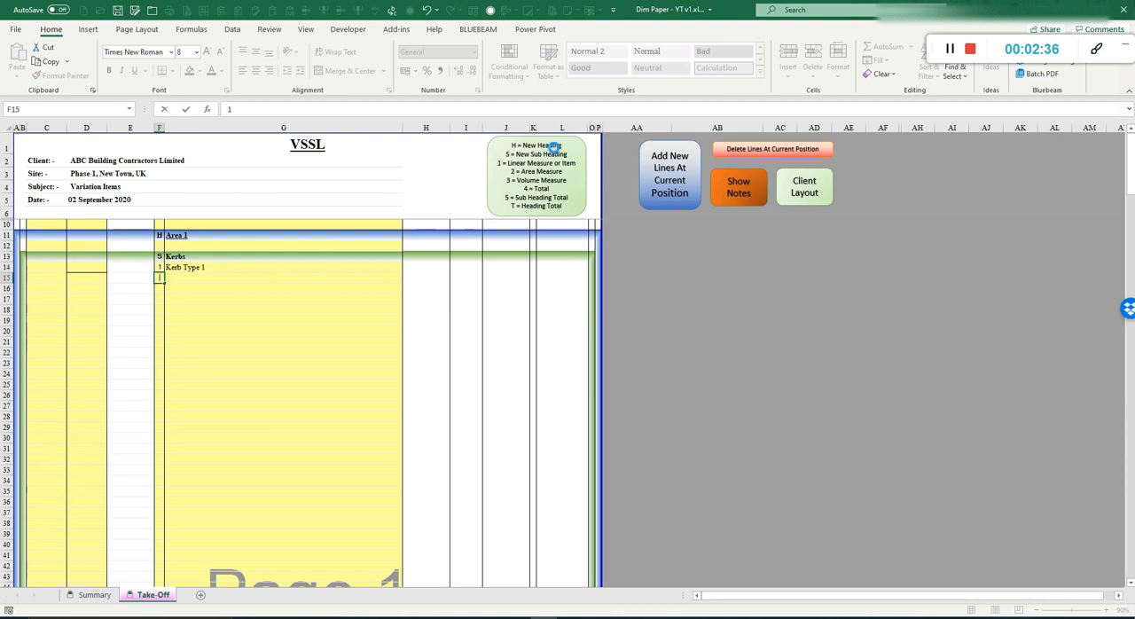
Step: Enter code 1 for rows 15 to 18 and code 4 for the total on row 19
key("Return")
type("1")
key("Return")
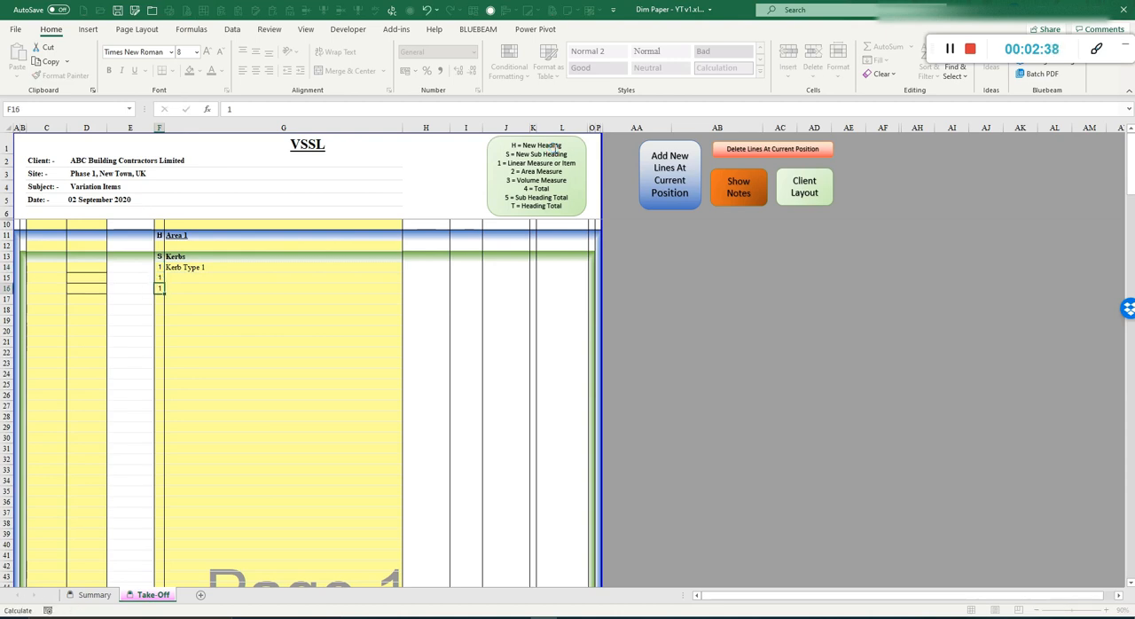
type("1")
key("Return")
type("1")
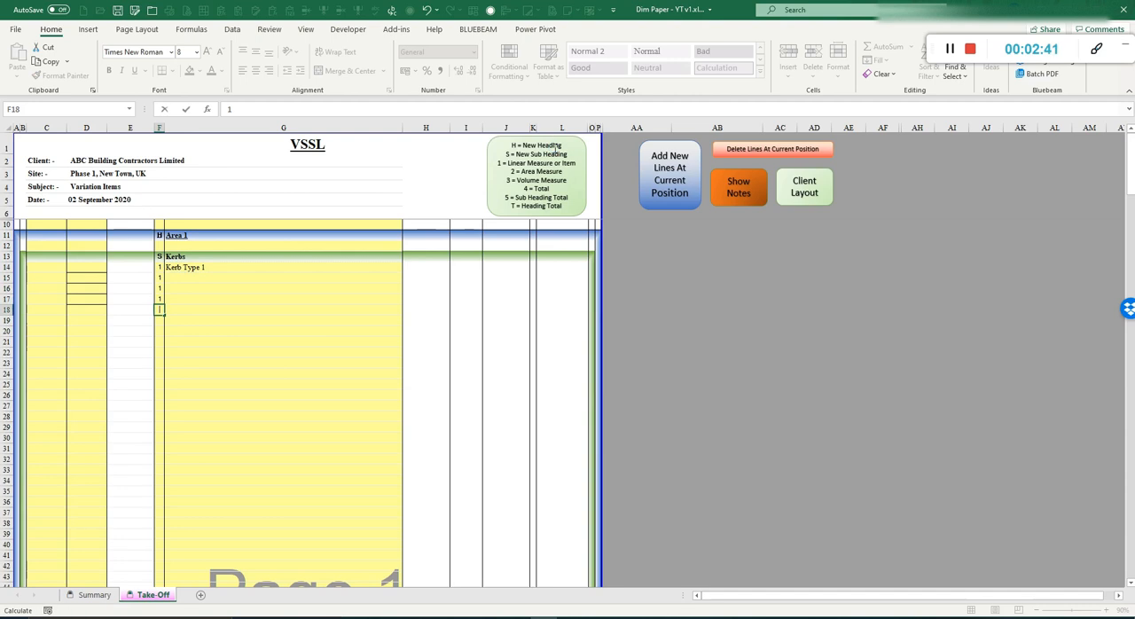
key("Return")
type("1")
key("BackSpace")
type("4")
key("Return")
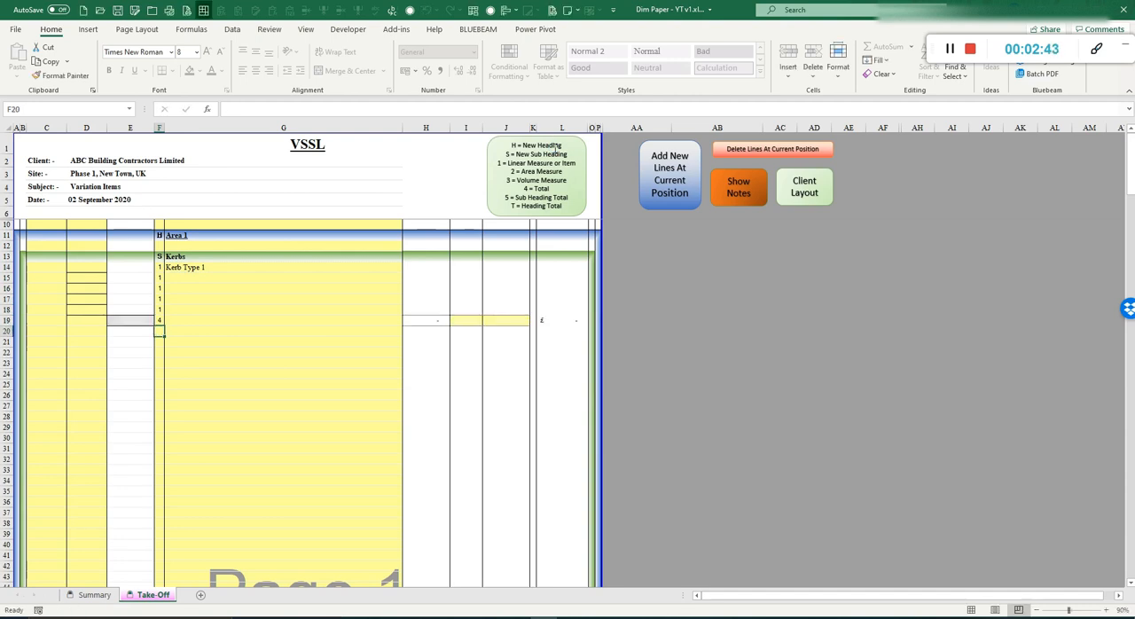
Step: Enter the dimensions 12, 4.5, 56 and 14 in column D for rows 14 to 17
key("Left")
key("Up")
key("Up")
key("Up")
key("Up")
key("Up")
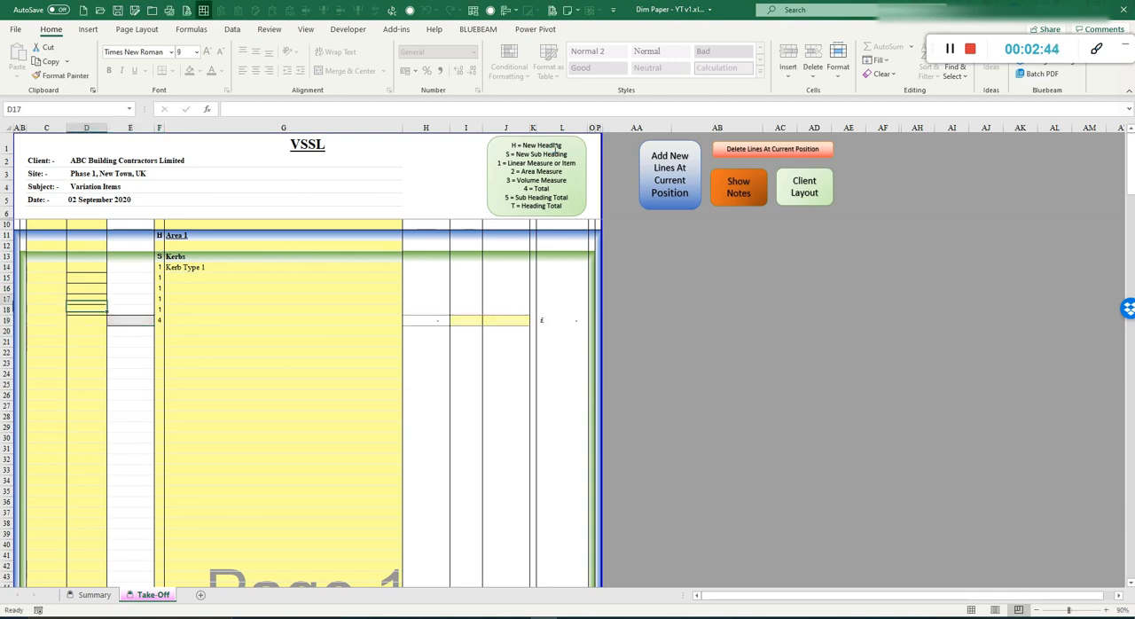
key("Up")
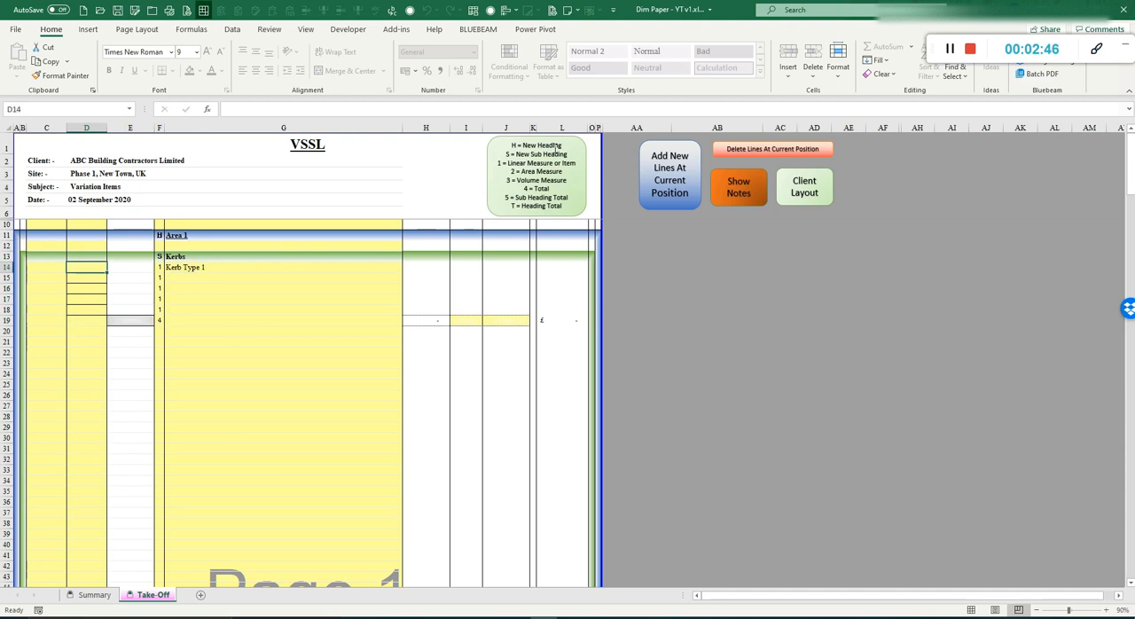
type("12")
key("Return")
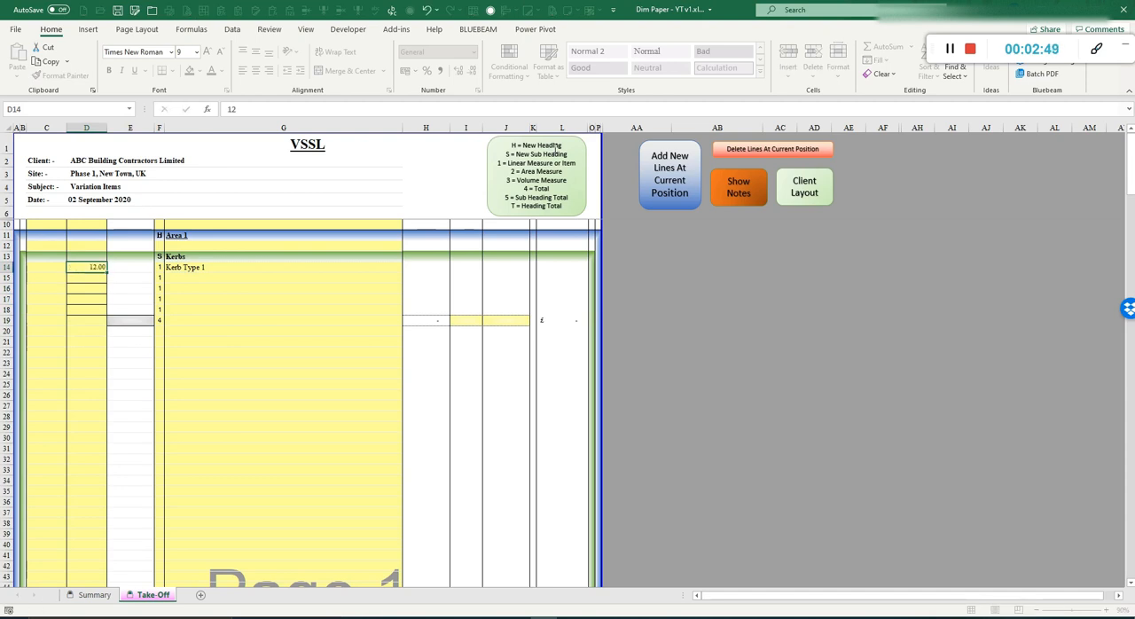
type("4.5")
key("Return")
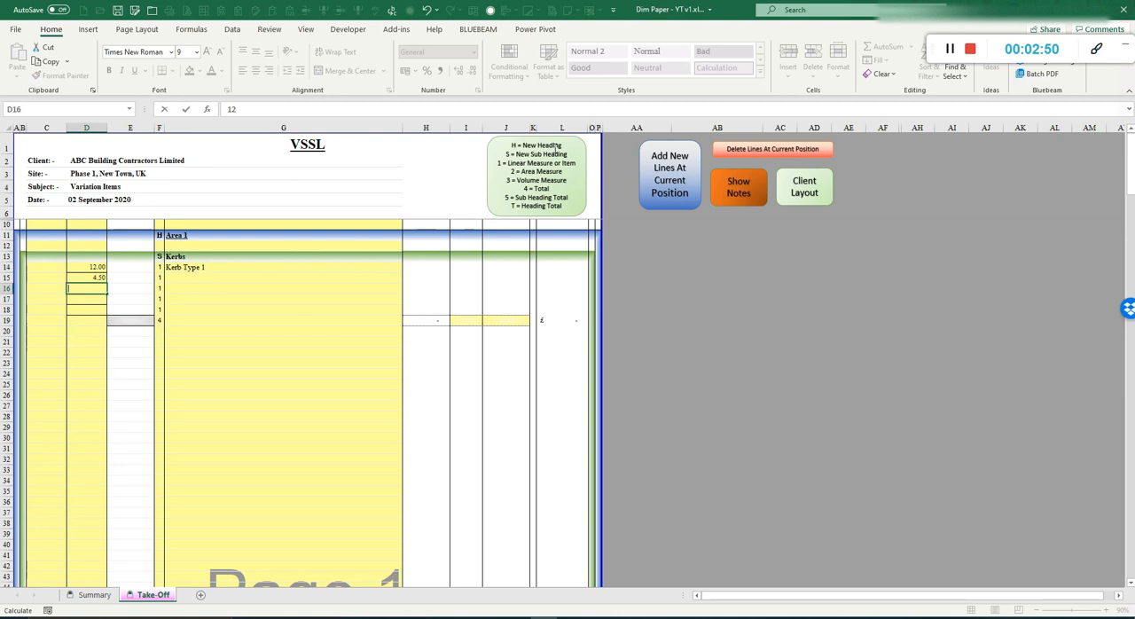
type("56")
key("Return")
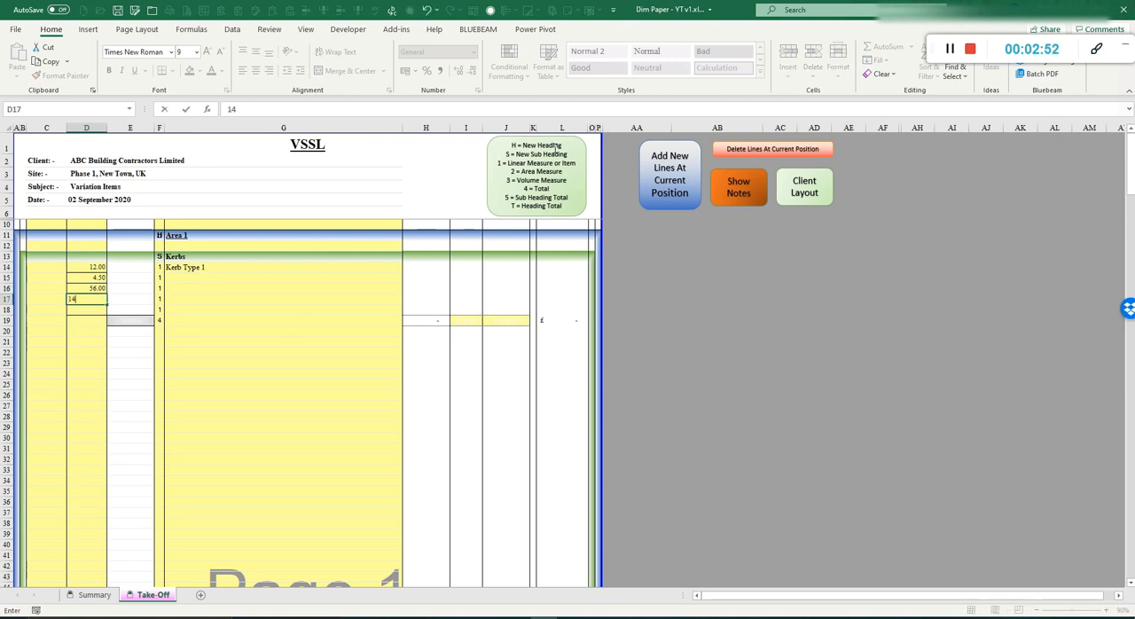
type("14")
key("Return")
Step: Enter the multipliers 1, 2.5, 3 and 14 in column C for rows 14 to 17
key("Up")
key("Up")
key("Up")
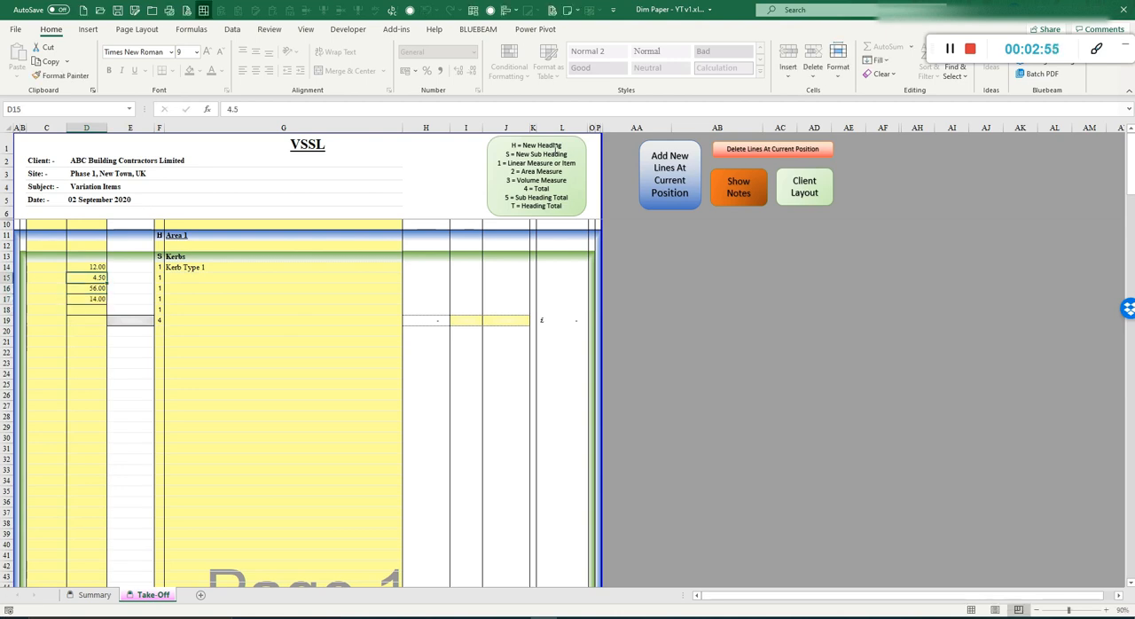
key("Left")
key("Up")
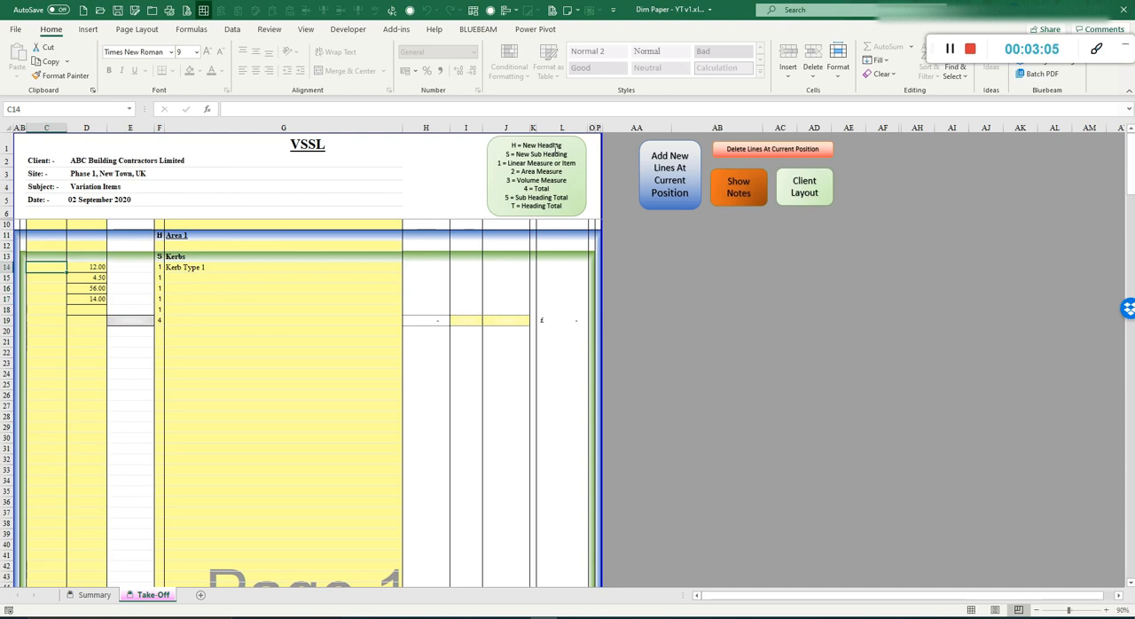
type("1")
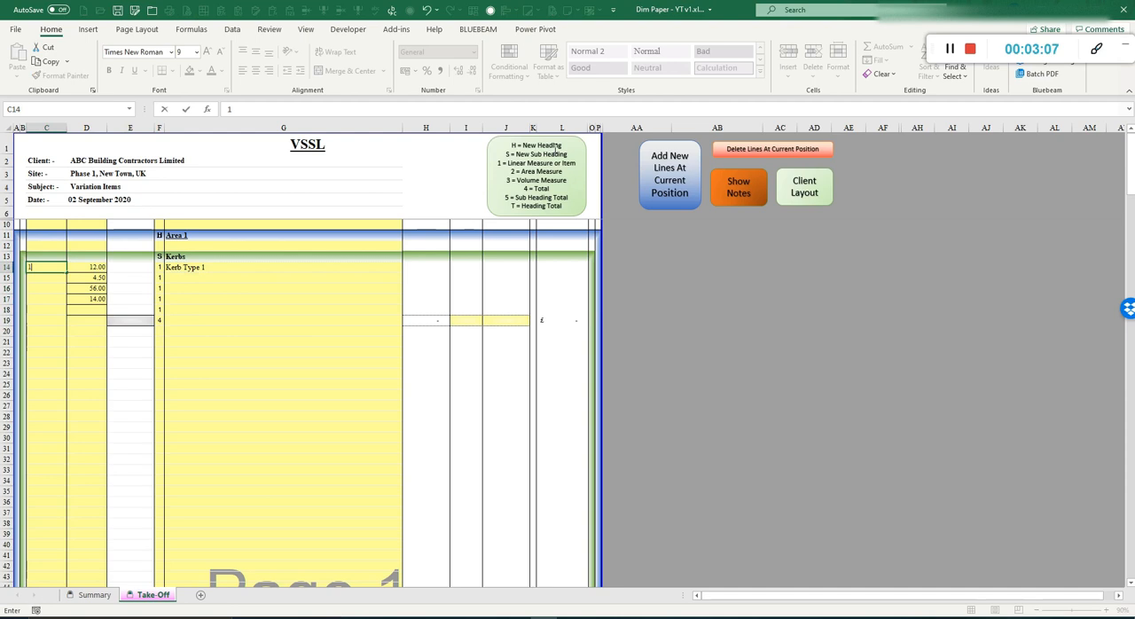
key("Return")
type("2.5")
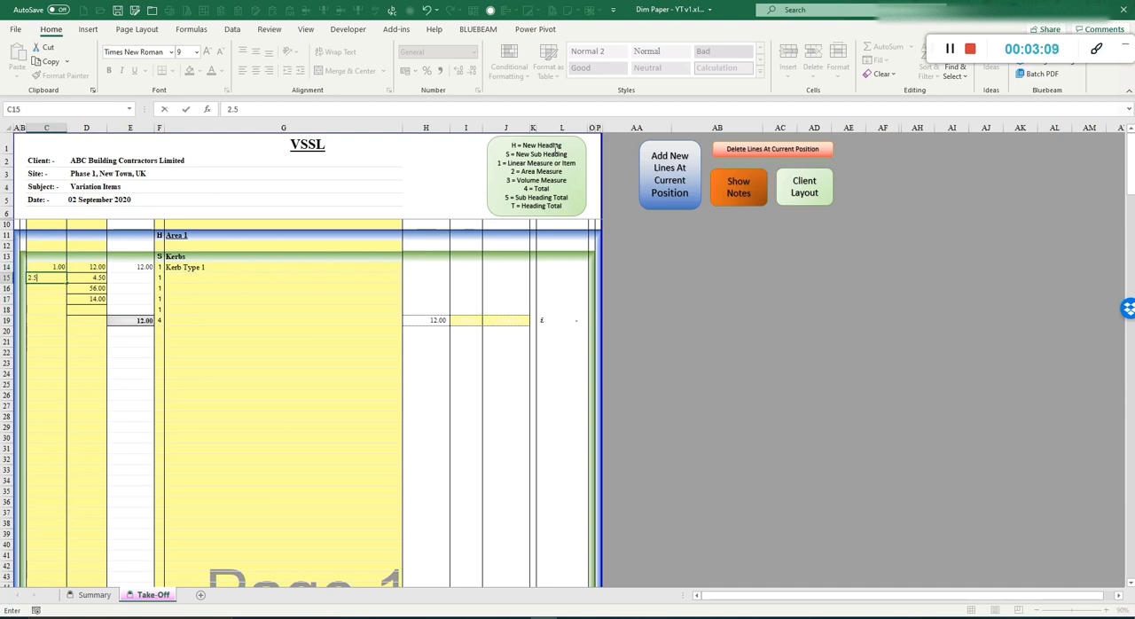
key("Return")
type("3")
key("Return")
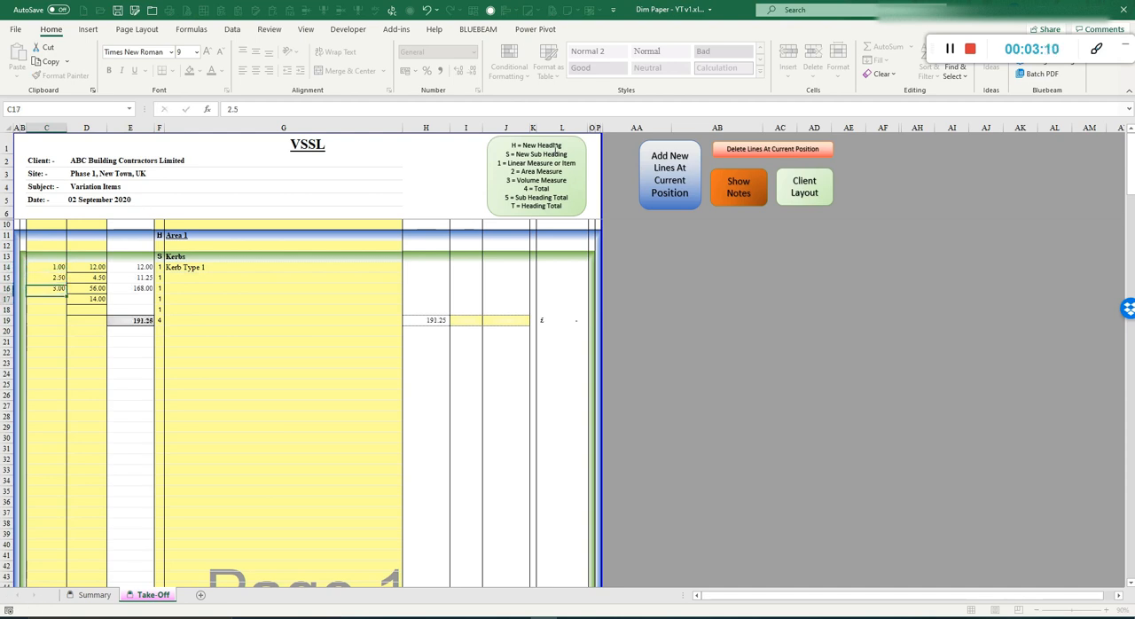
type("14")
key("Return")
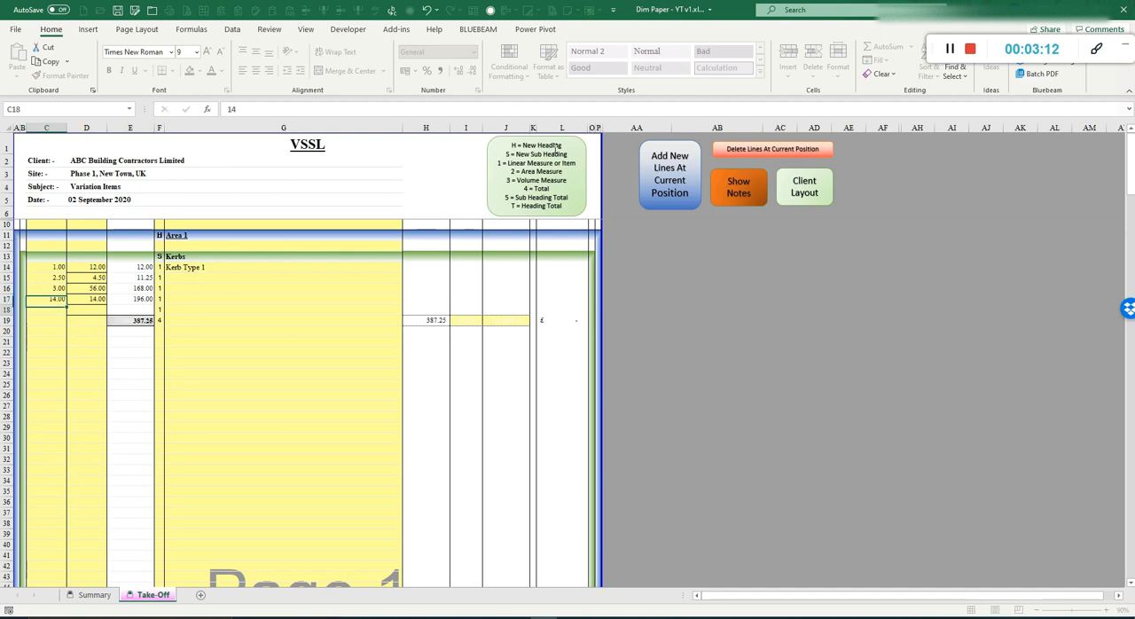
Step: Set the unit to lm and the rate to 25 on the total row 19
key("Right")
key("Right")
key("Right")
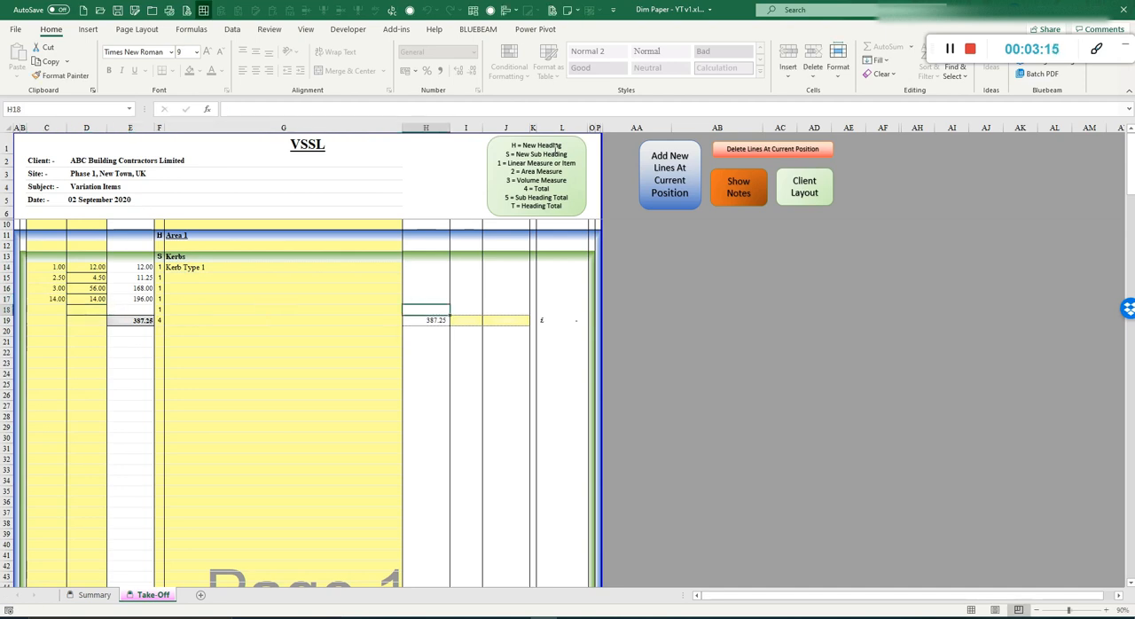
left_click(470, 322)
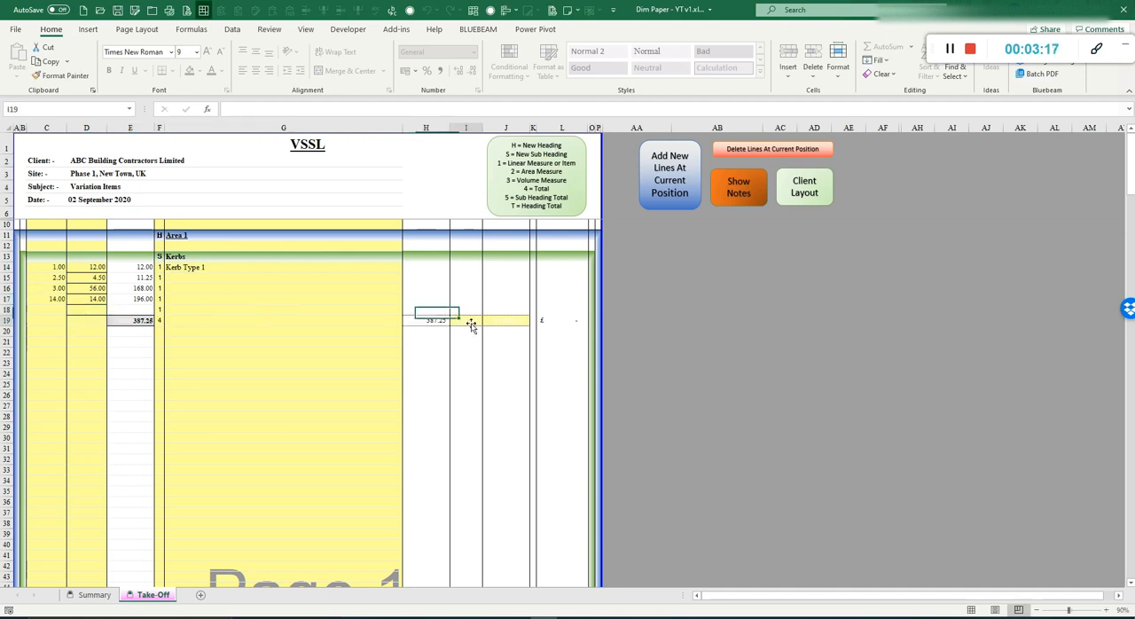
type("lm")
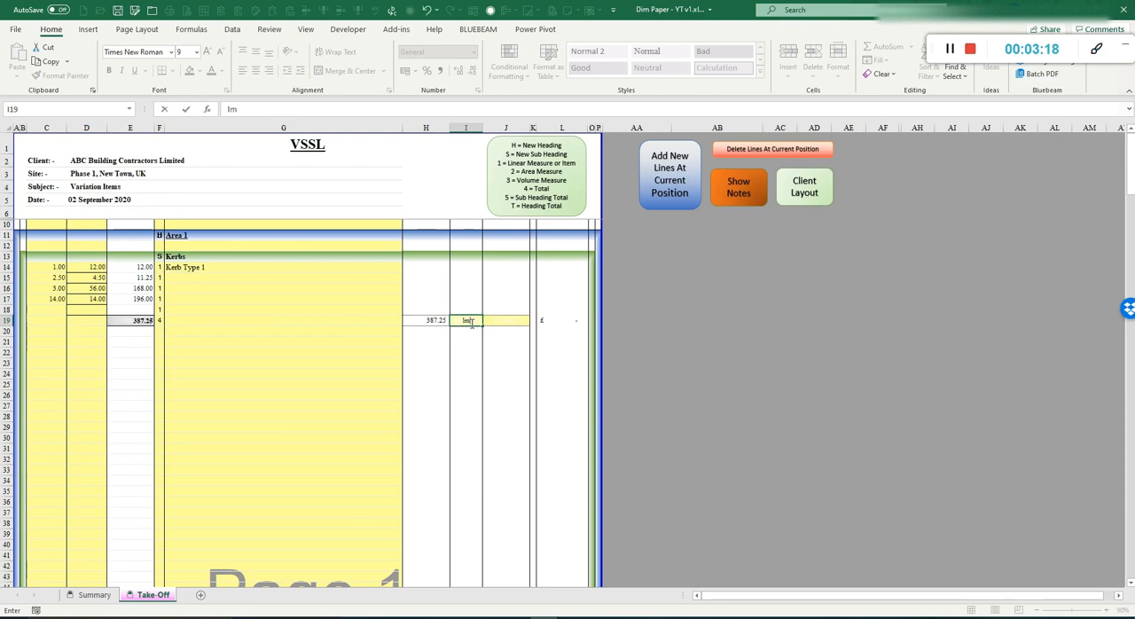
key("Tab")
type("25")
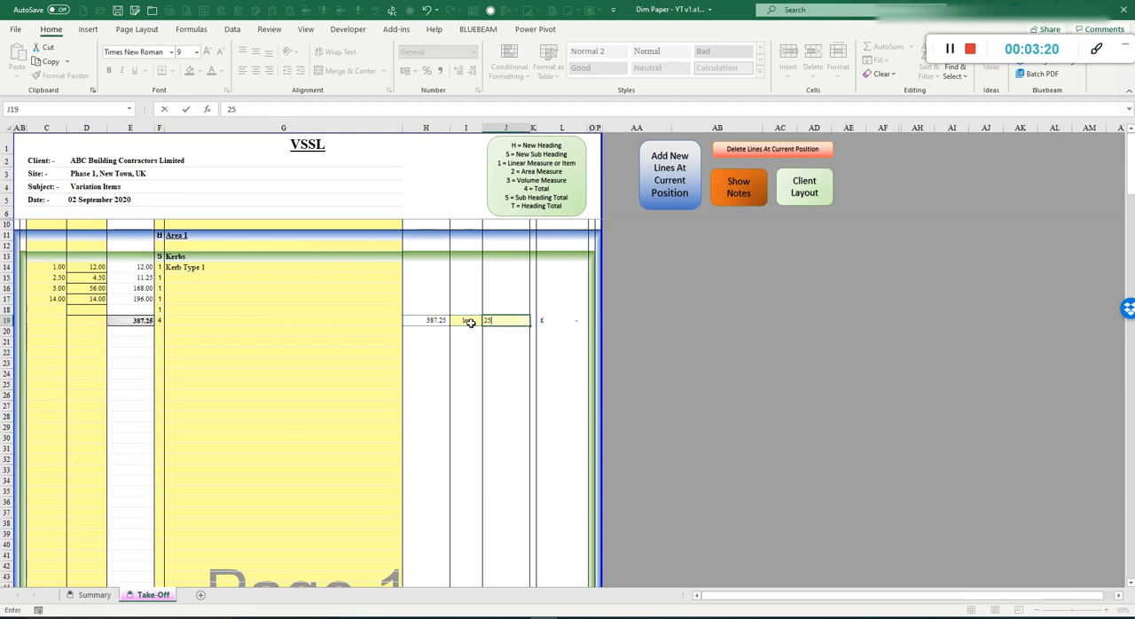
key("ctrl+Return")
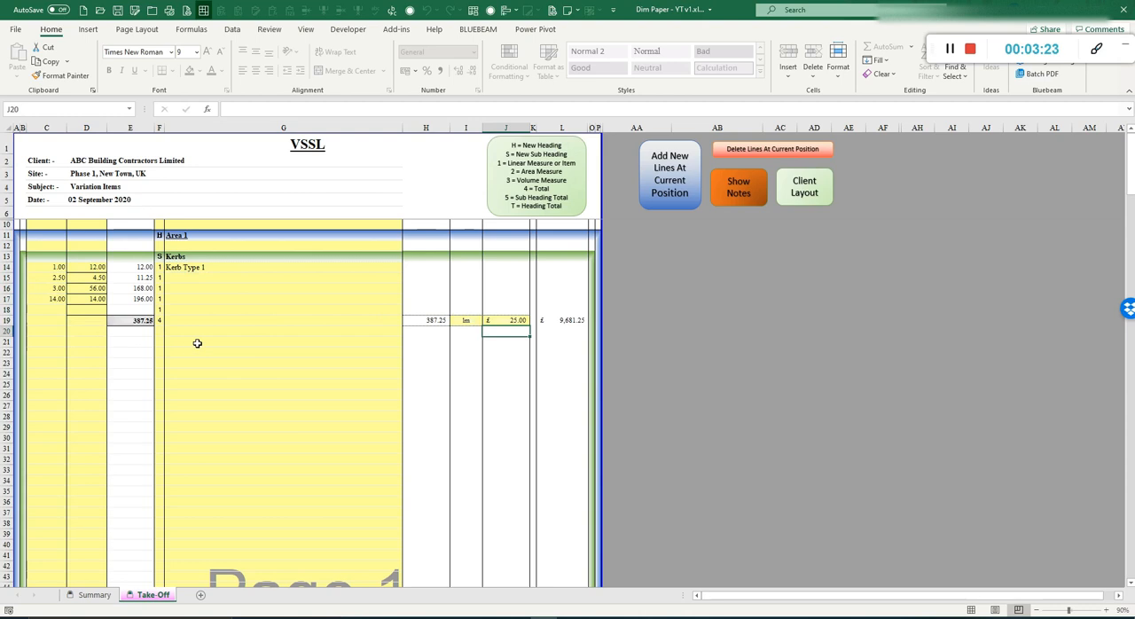
Step: Add the item Kerb Type 2 on row 21, with code 1 on rows 21 and 22 and code 4 on row 23
left_click(196, 343)
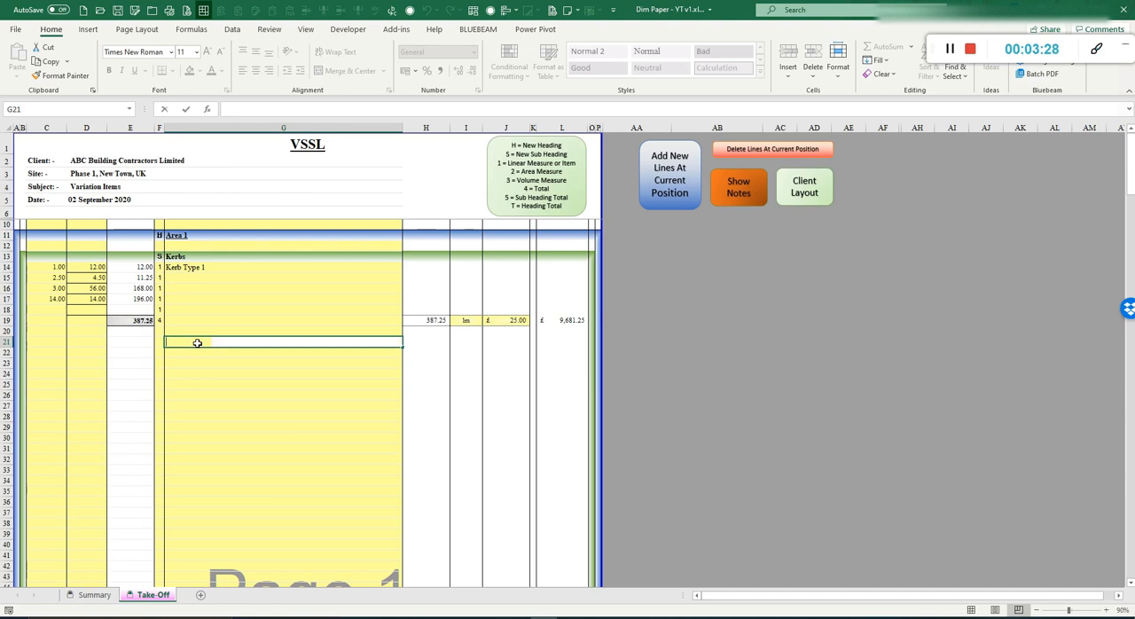
type("Kerb Type 2")
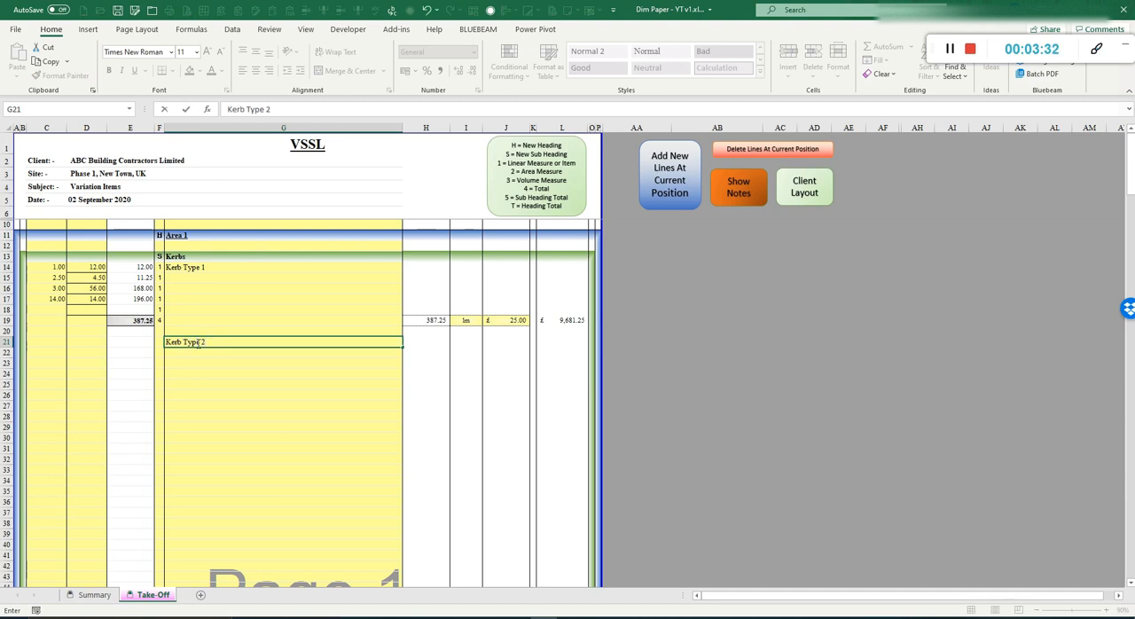
left_click(159, 342)
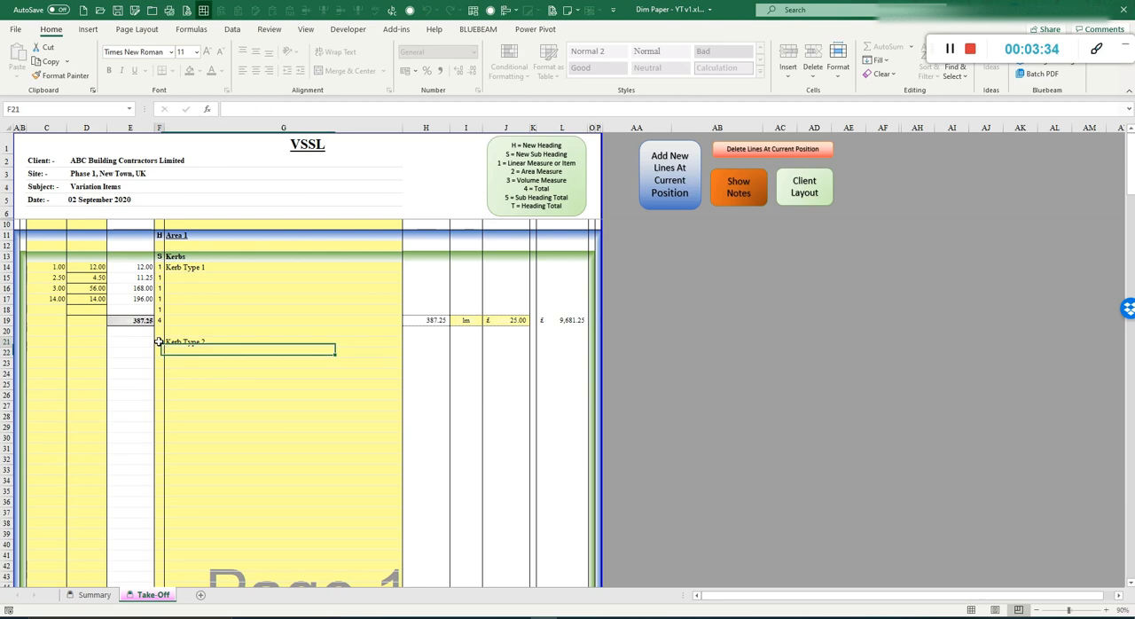
type("1")
key("Return")
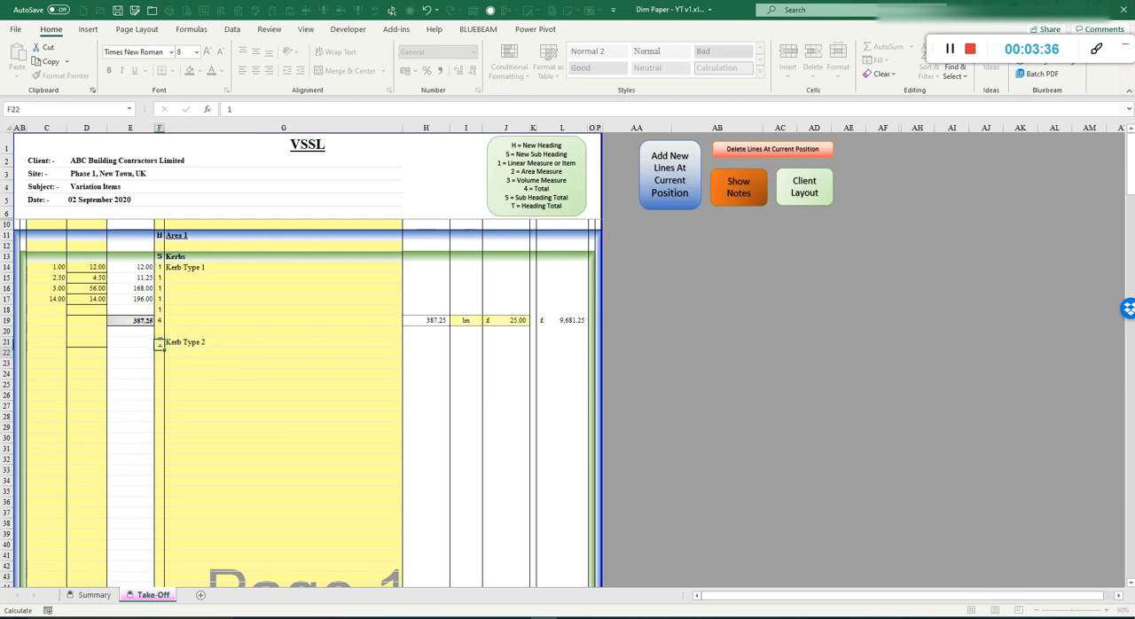
type("1")
key("Return")
type("1")
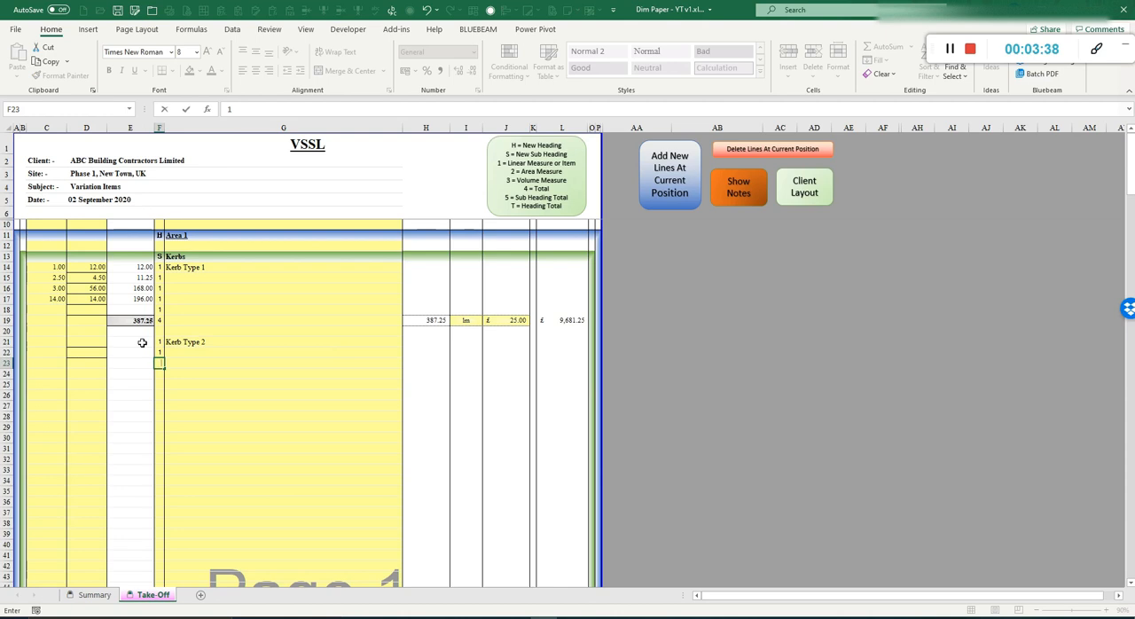
key("BackSpace")
type("4")
key("Return")
Step: Enter multiplier 2 and dimension 25 for Kerb Type 2 on row 21
left_click(85, 336)
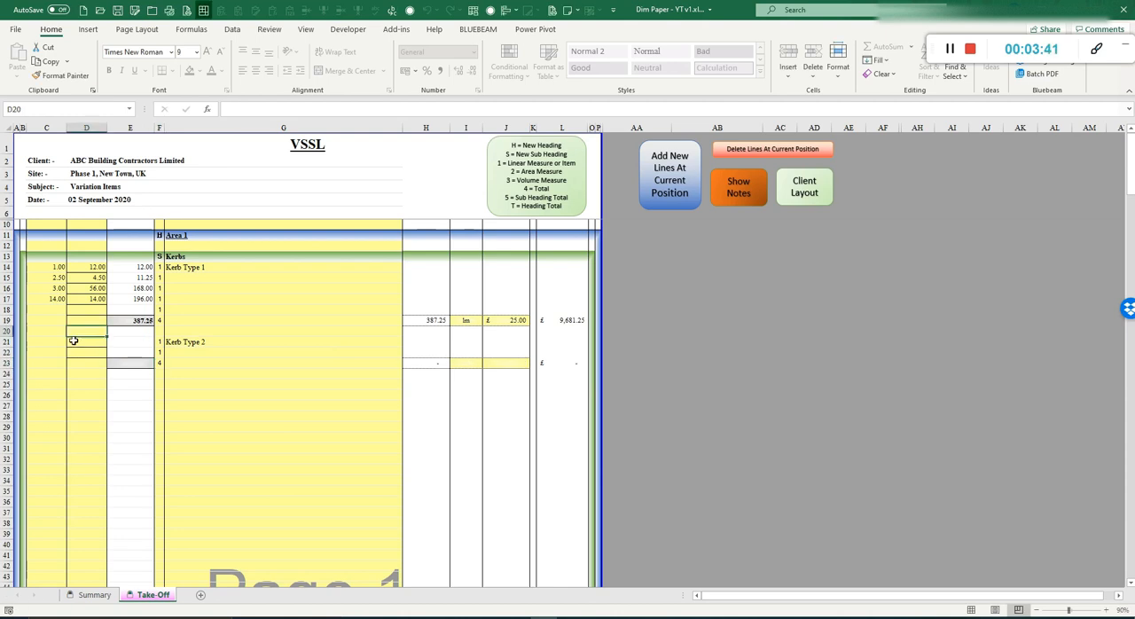
left_click(56, 341)
type("2")
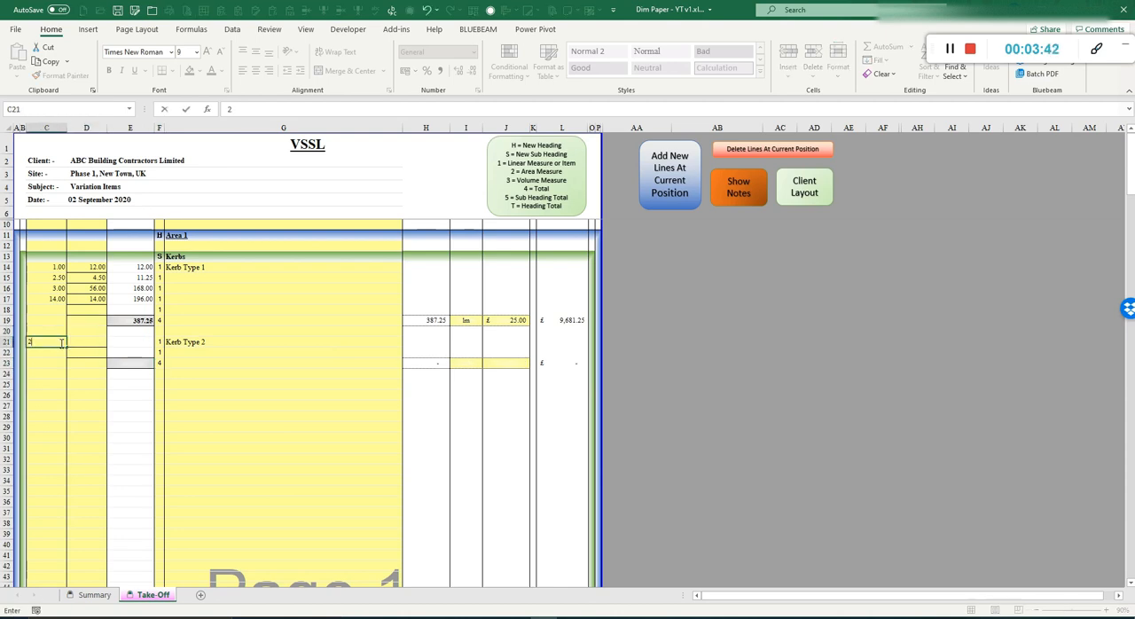
key("Right")
type("25")
key("Return")
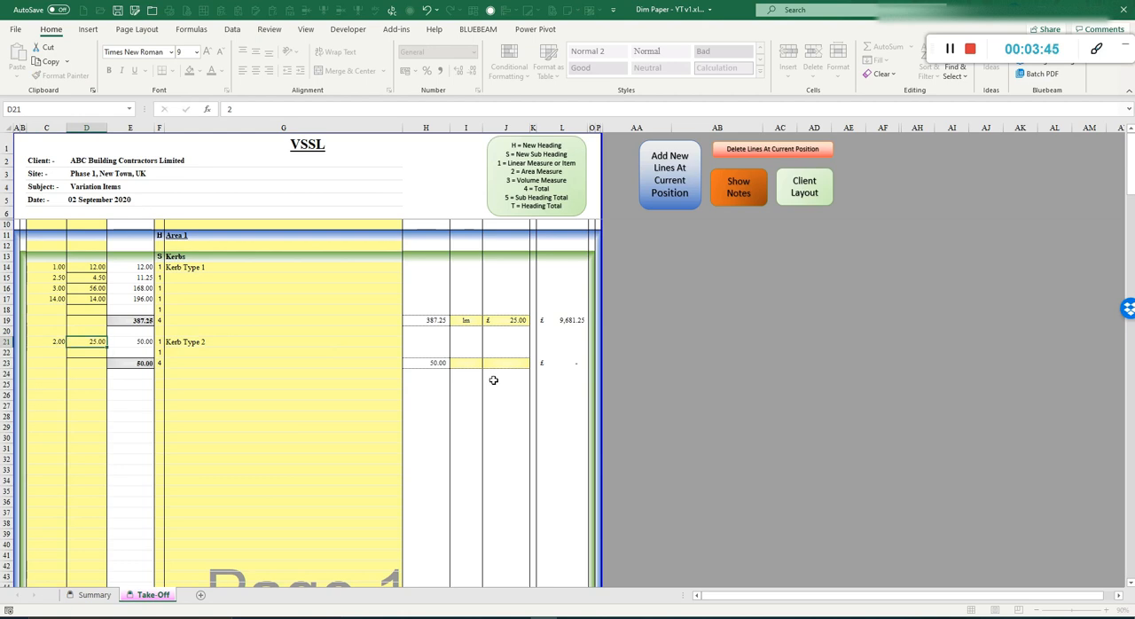
Step: Set the unit to lm and the rate to 16 on the Kerb Type 2 total row 23
left_click(459, 361)
type("lm")
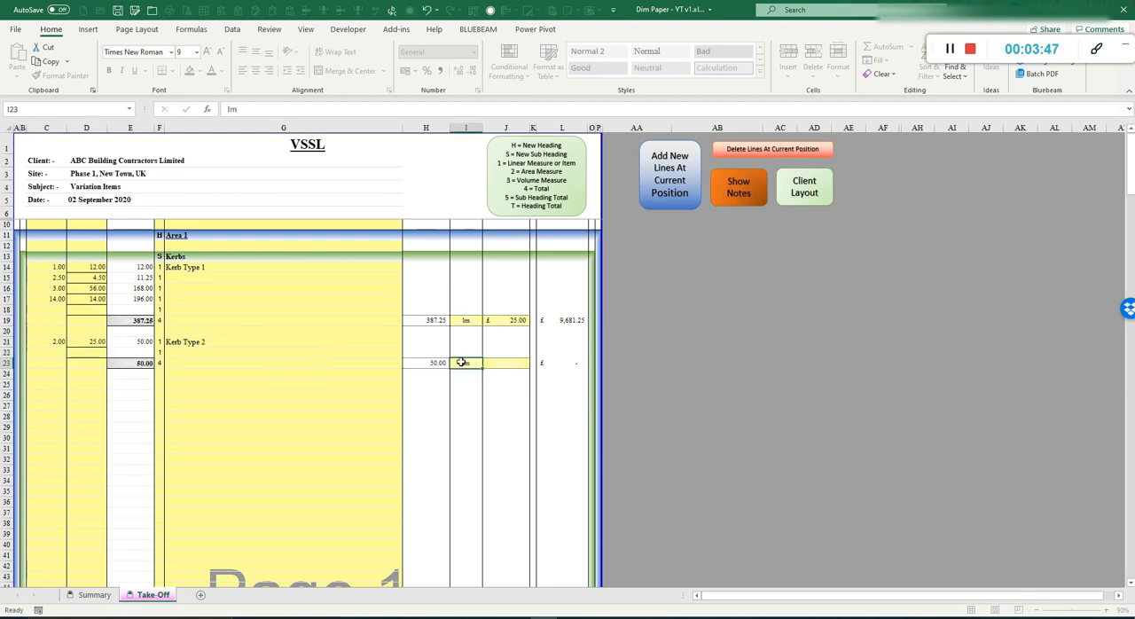
key("Right")
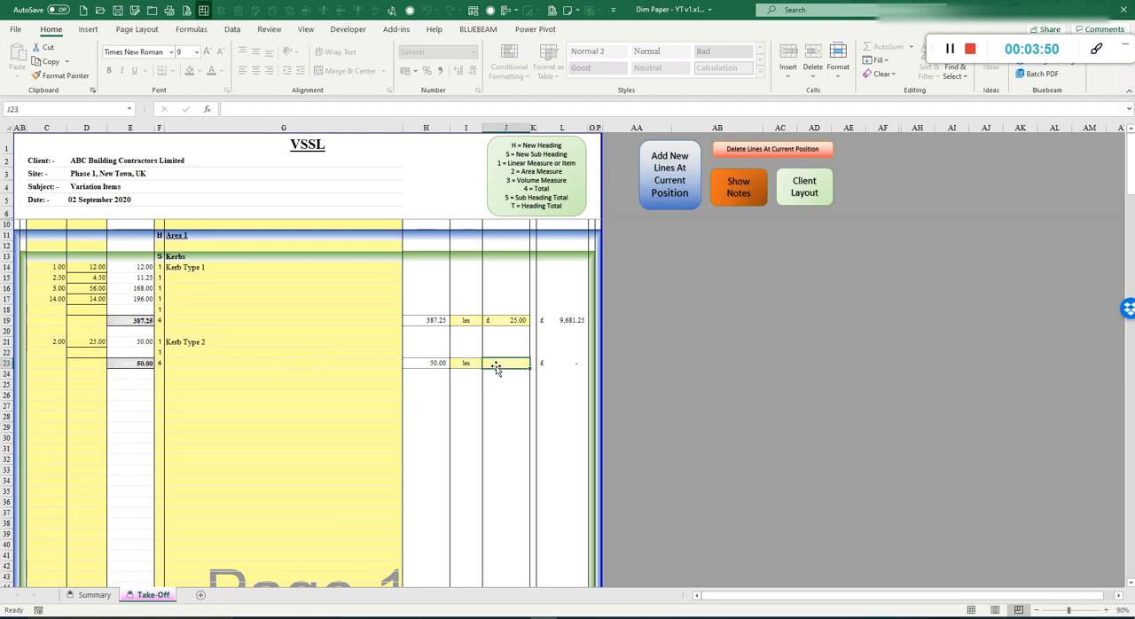
type("16")
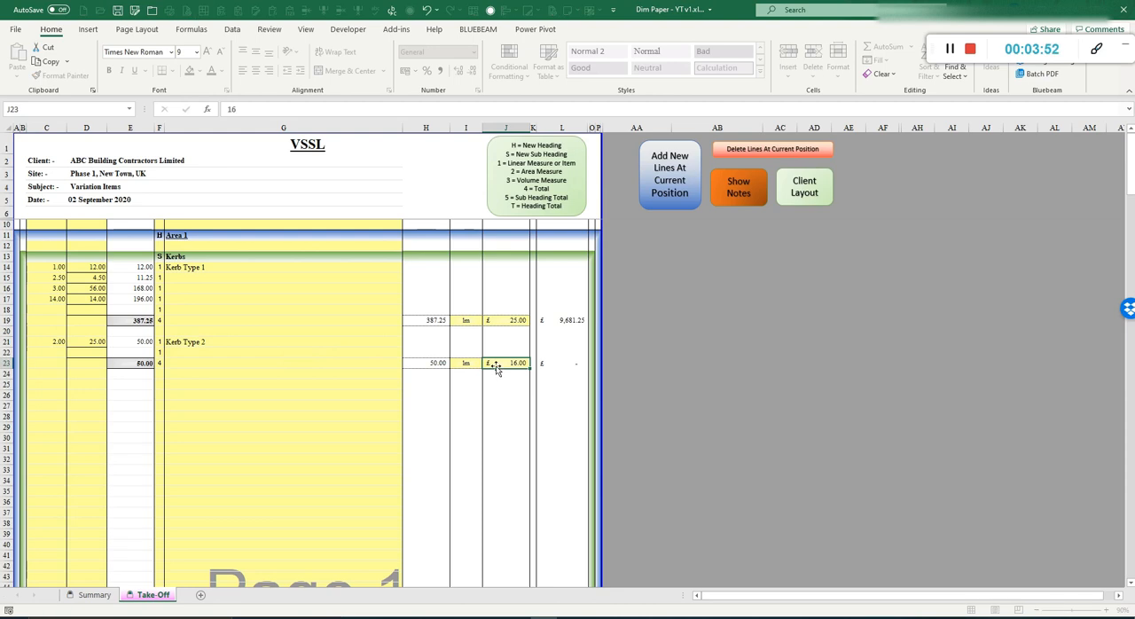
key("Return")
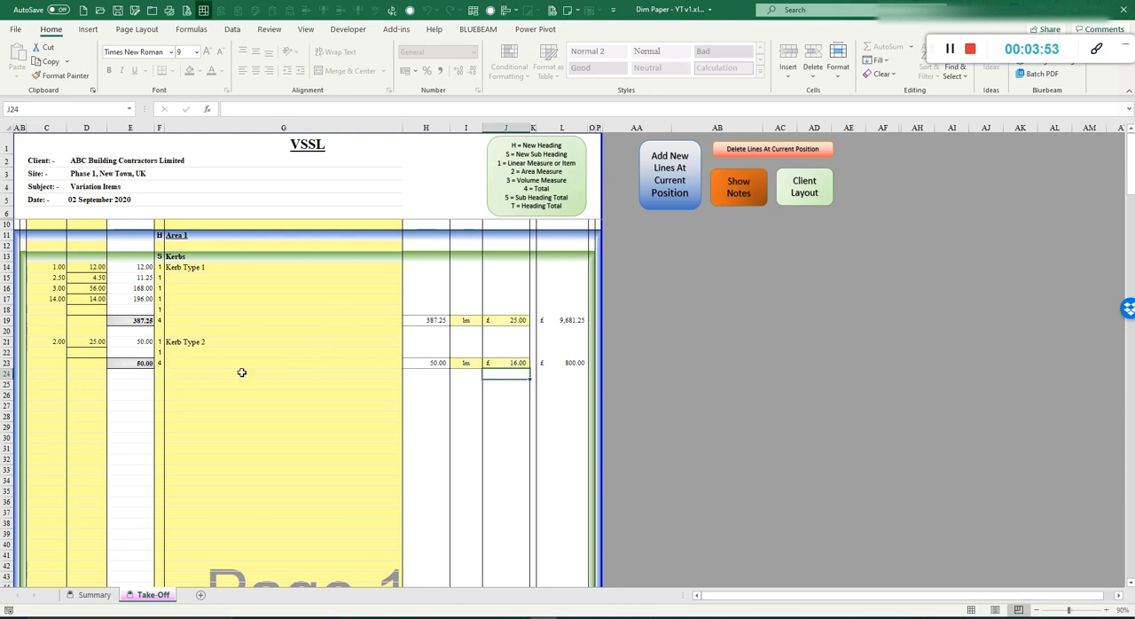
Step: Enter code S on row 25 to add the Kerbs sub heading total
left_click(159, 384)
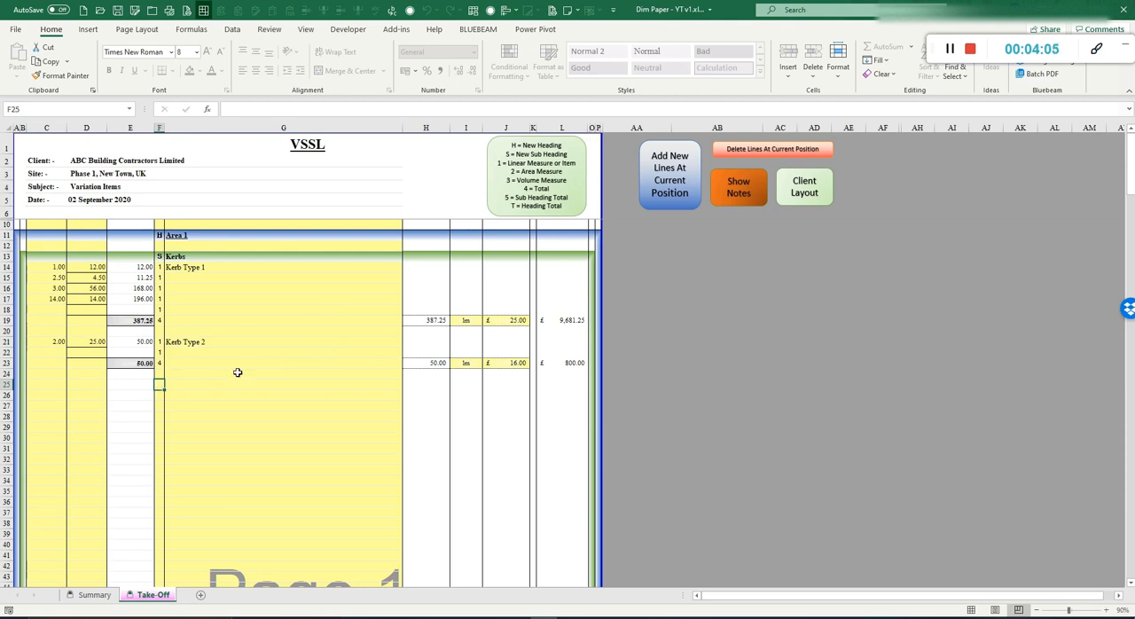
type("S")
key("Return")
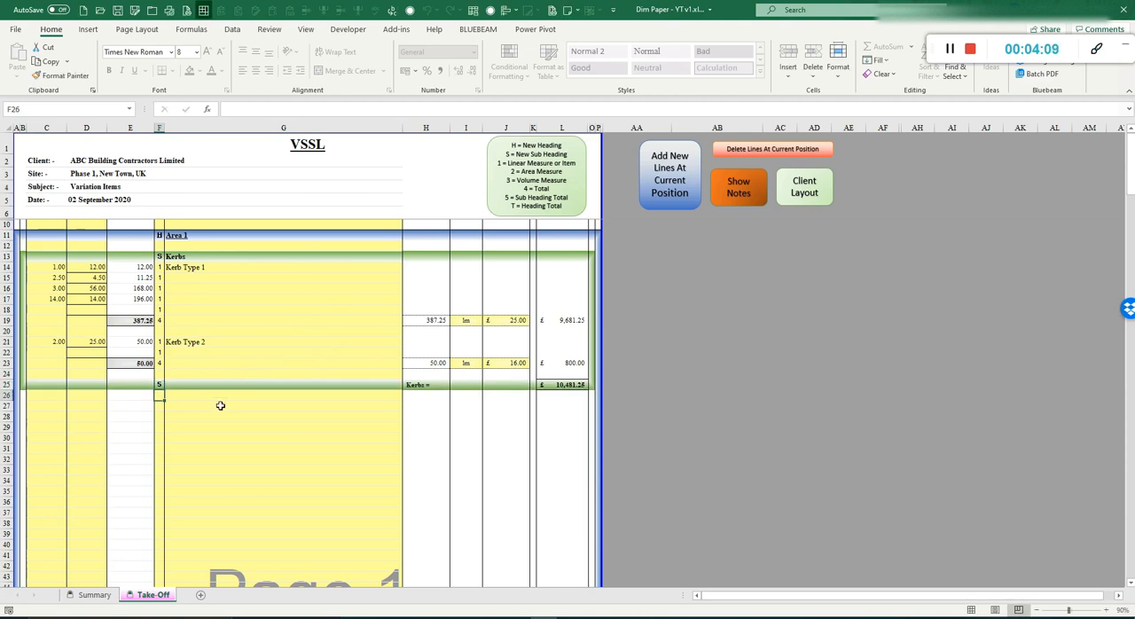
Step: Start a new sub heading Roads on row 27 with code S
left_click(160, 407)
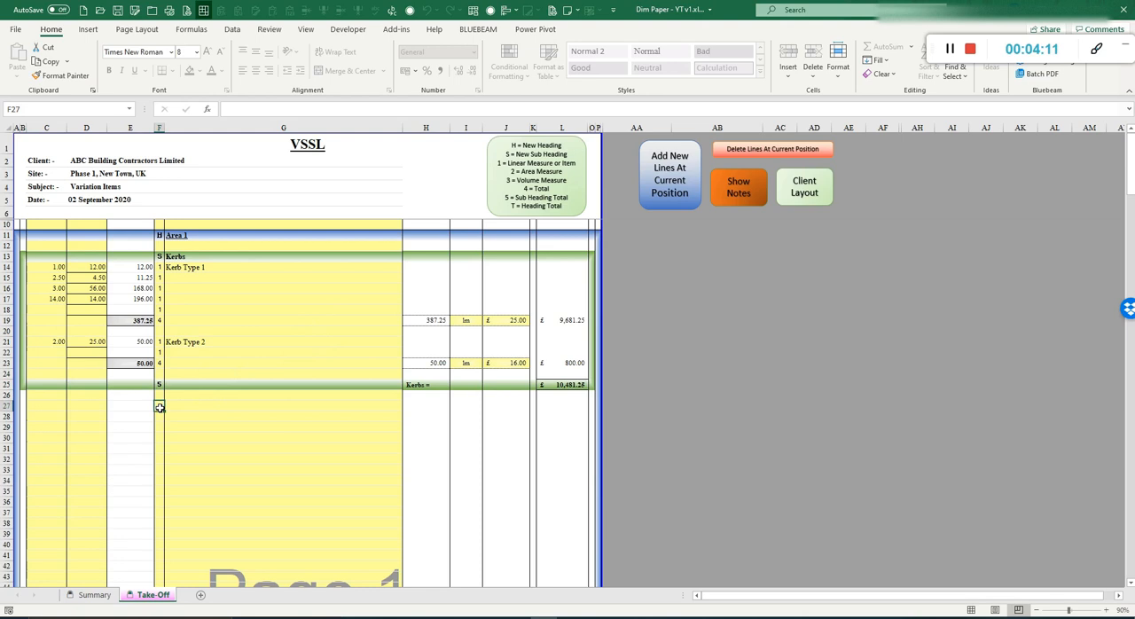
type("S")
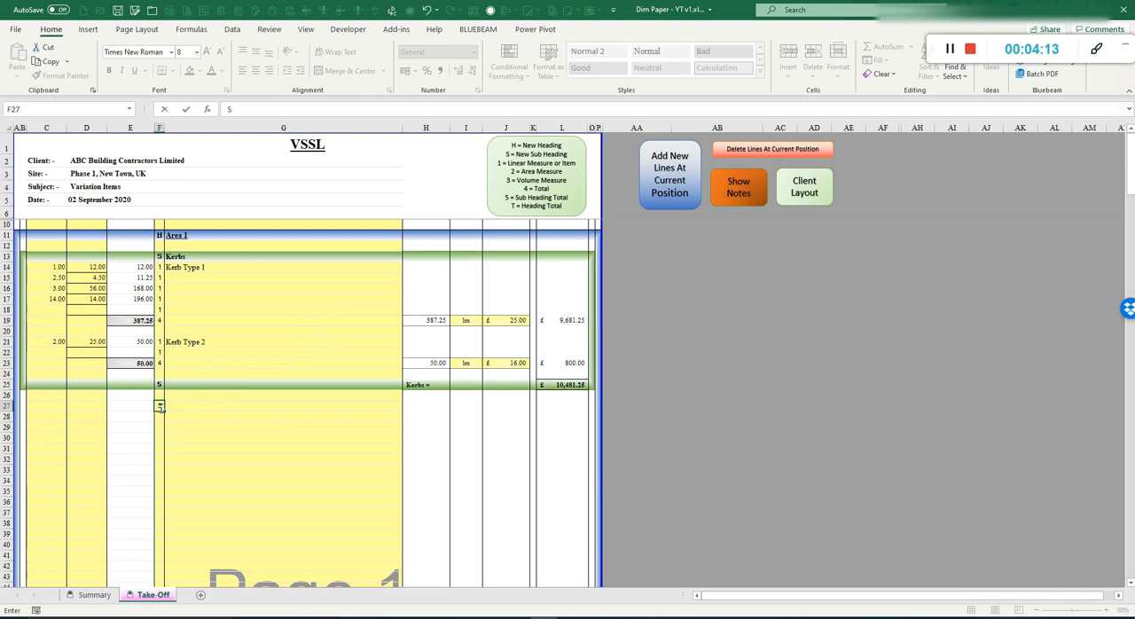
key("Tab")
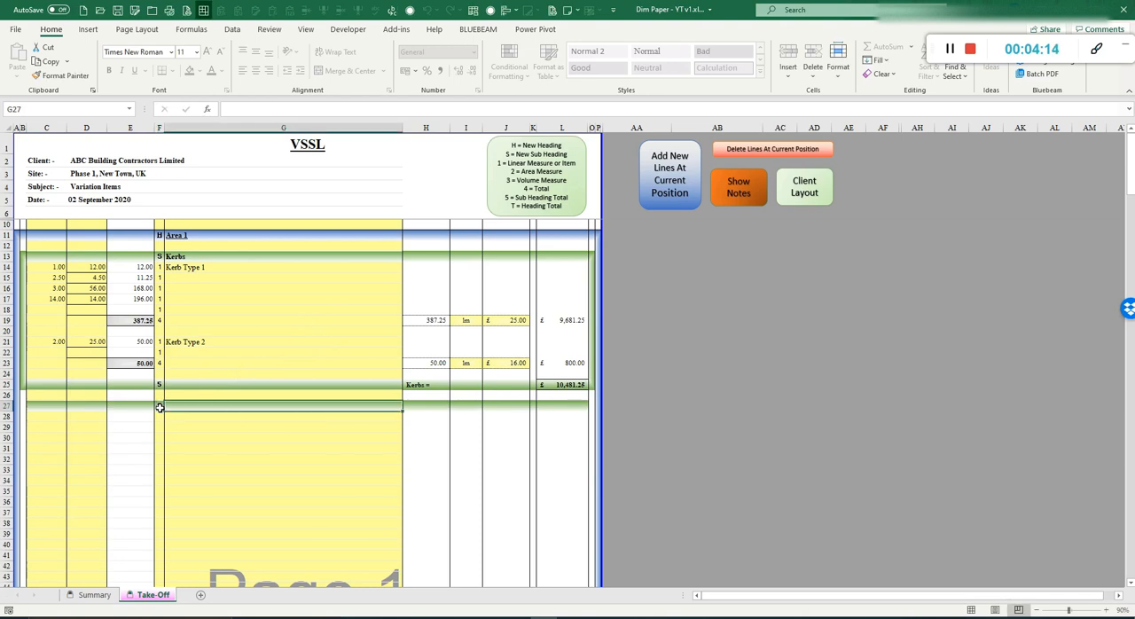
type("Roads")
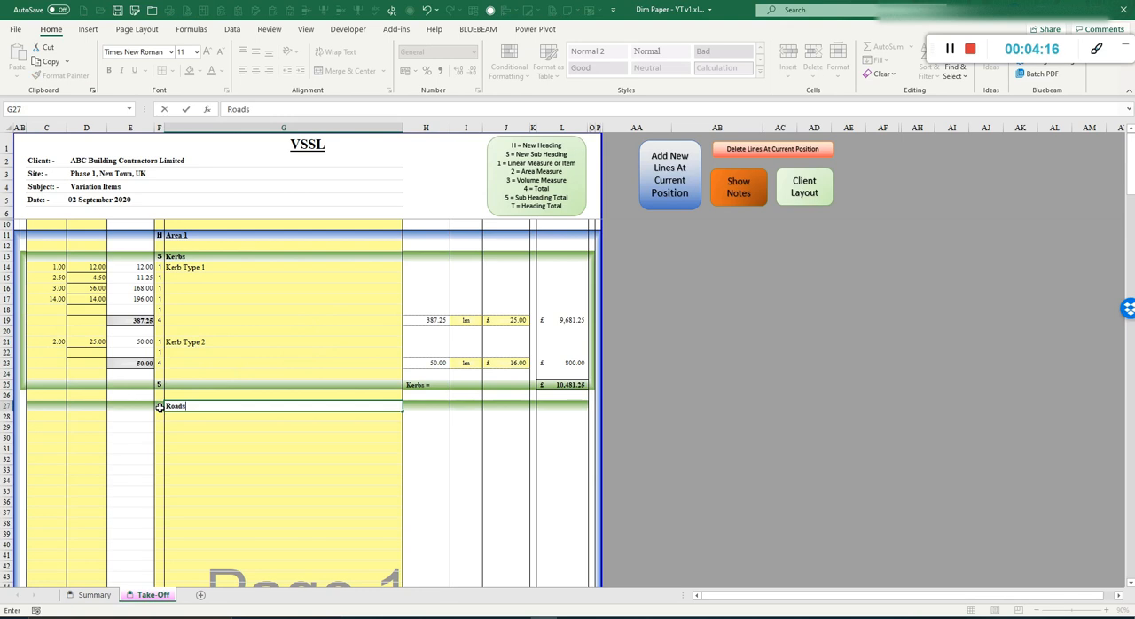
key("Return")
Step: Enter the item description Road Type 1 on row 28, correcting the typo
type("Roa")
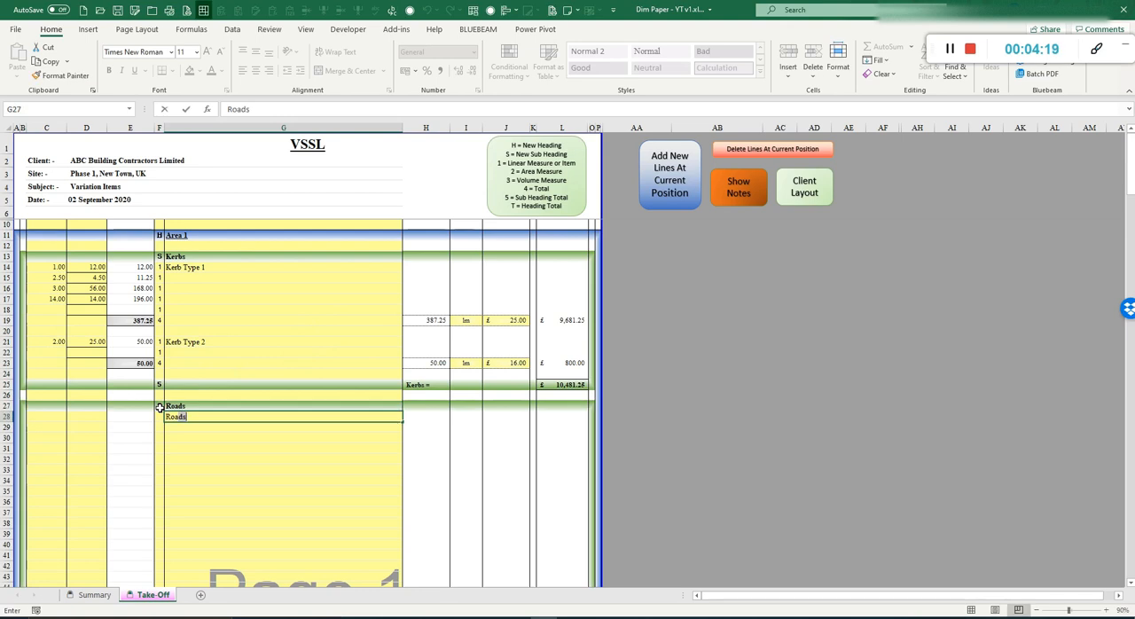
type("d Tyoe 1")
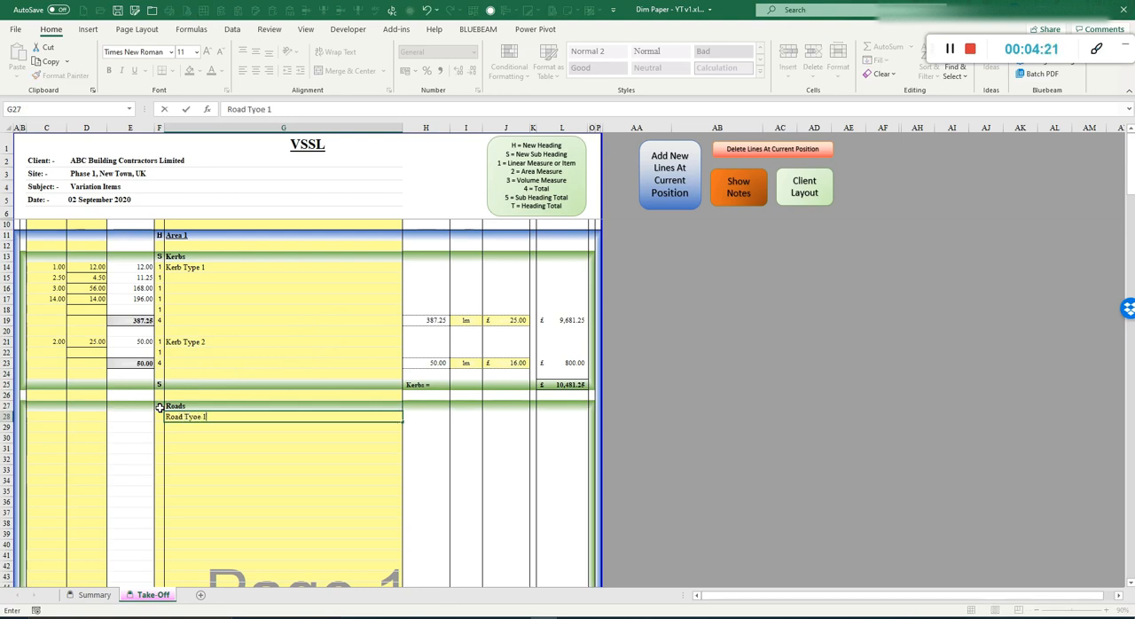
key("BackSpace")
key("BackSpace")
type("pe 1")
key("Return")
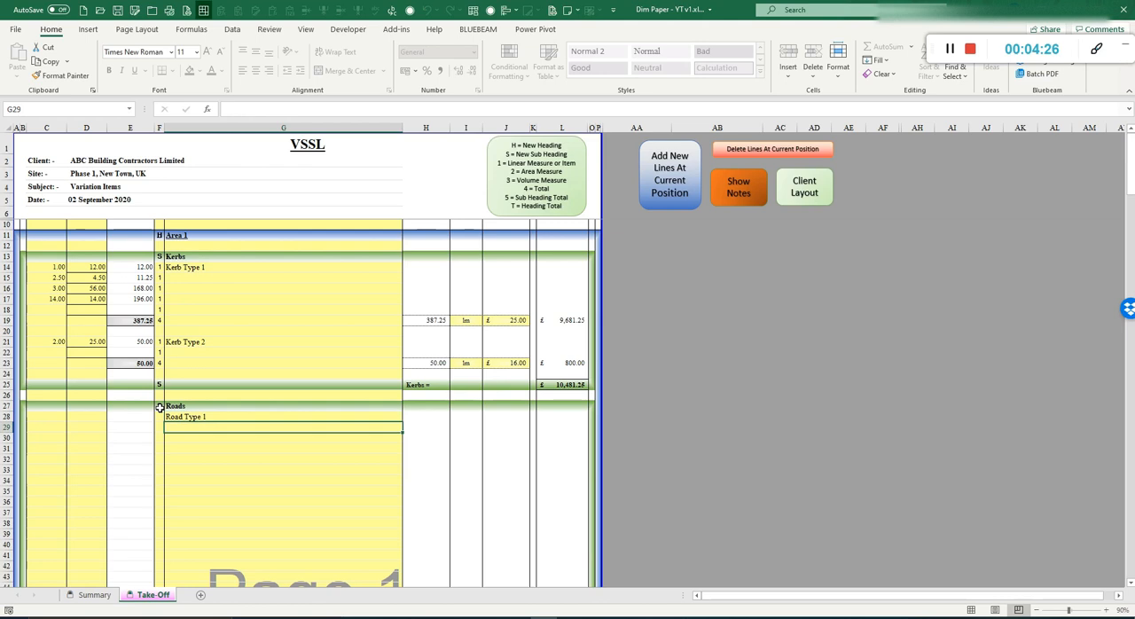
Step: Enter area code 2 on rows 30, 32 and 34 and total code 4 on row 35
key("Down")
key("Left")
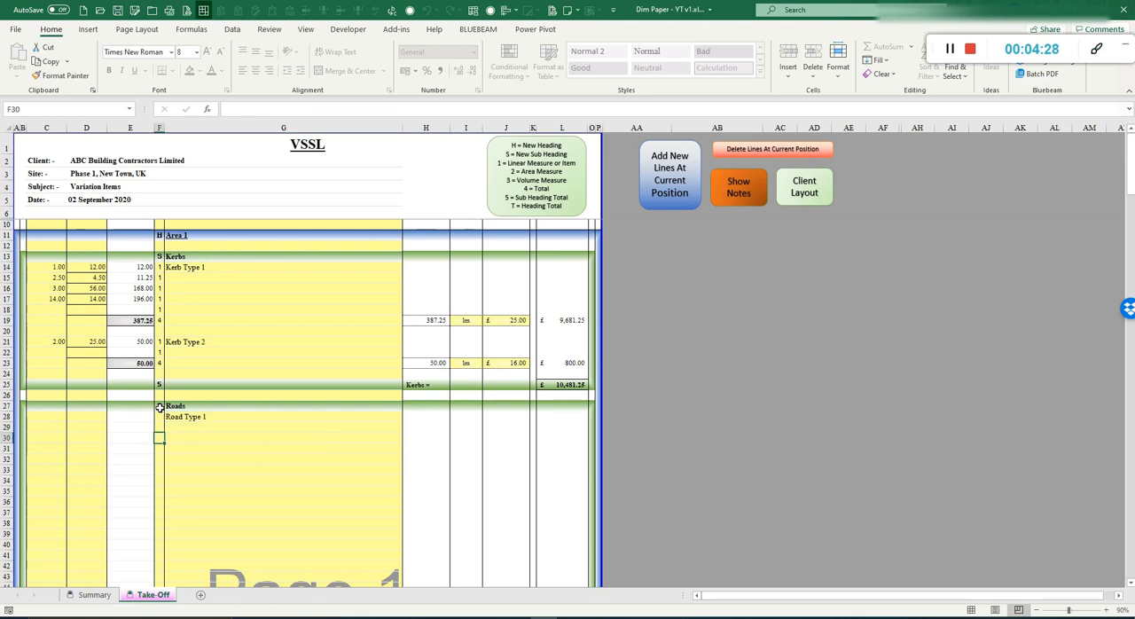
type("2")
key("Return")
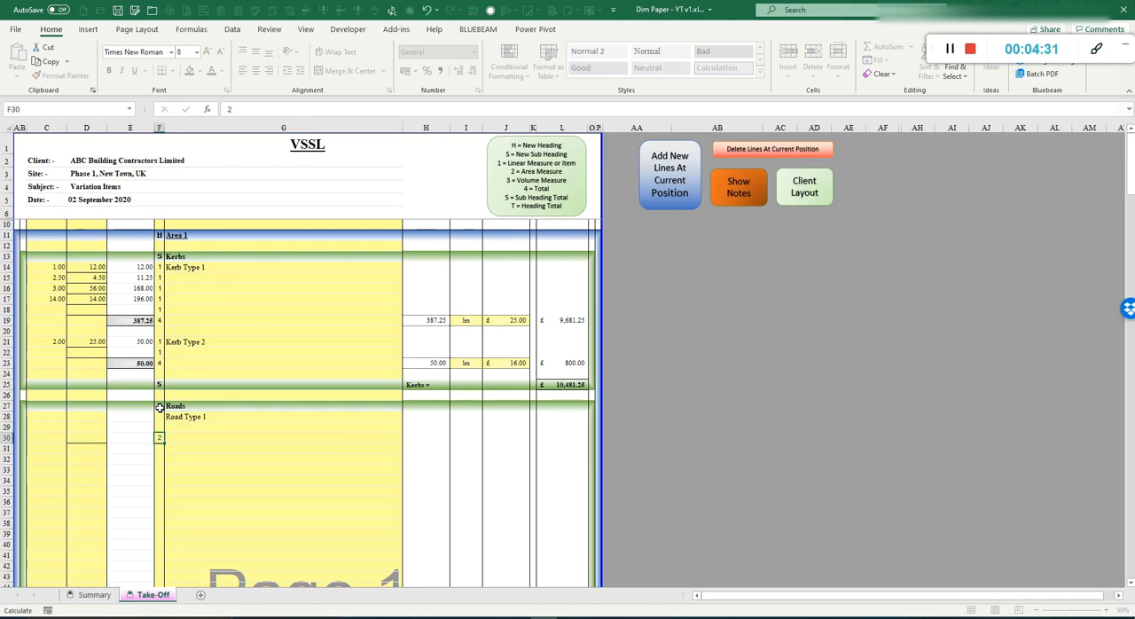
key("Return")
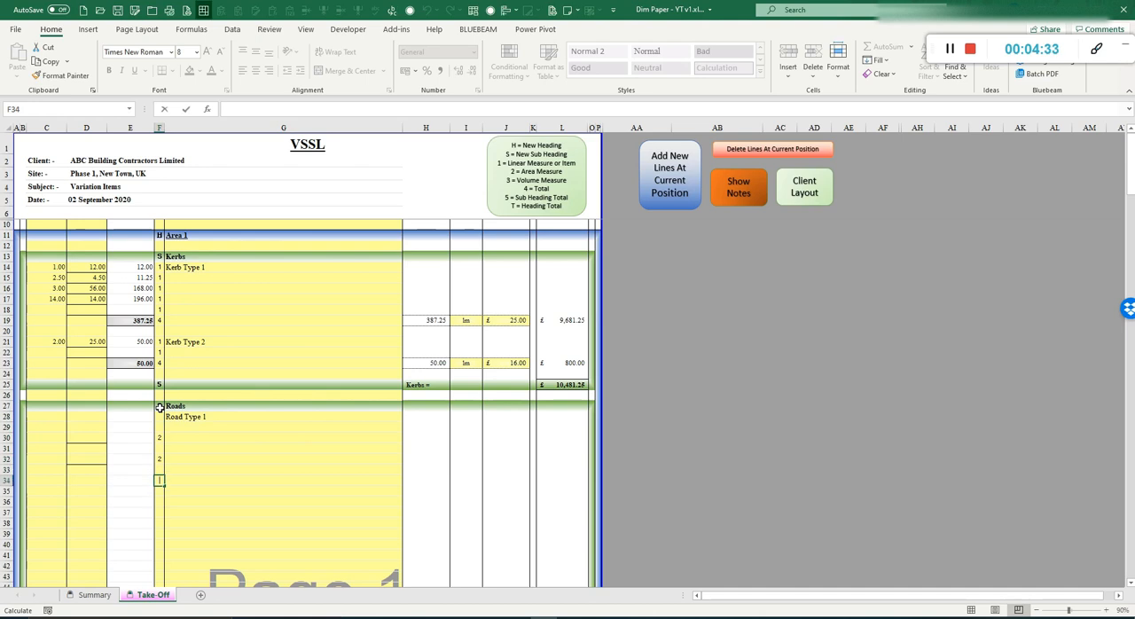
key("Return")
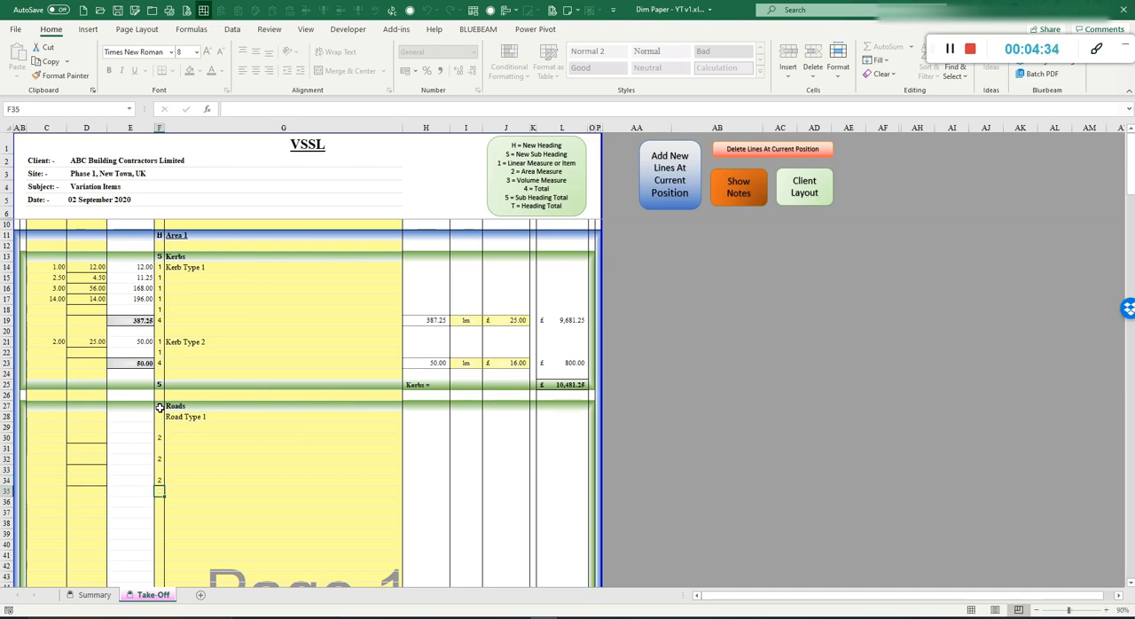
type("4")
key("Return")
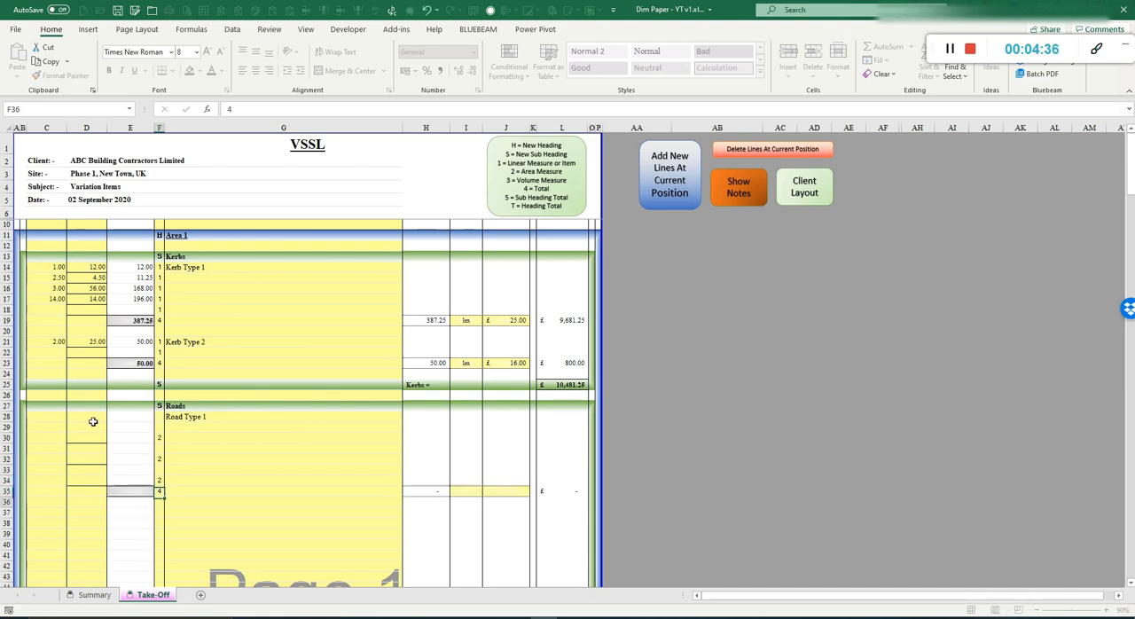
Step: Enter the dimensions 25, 5, 12 and 4.8 in column D for rows 29 to 32
left_click(86, 433)
type("2")
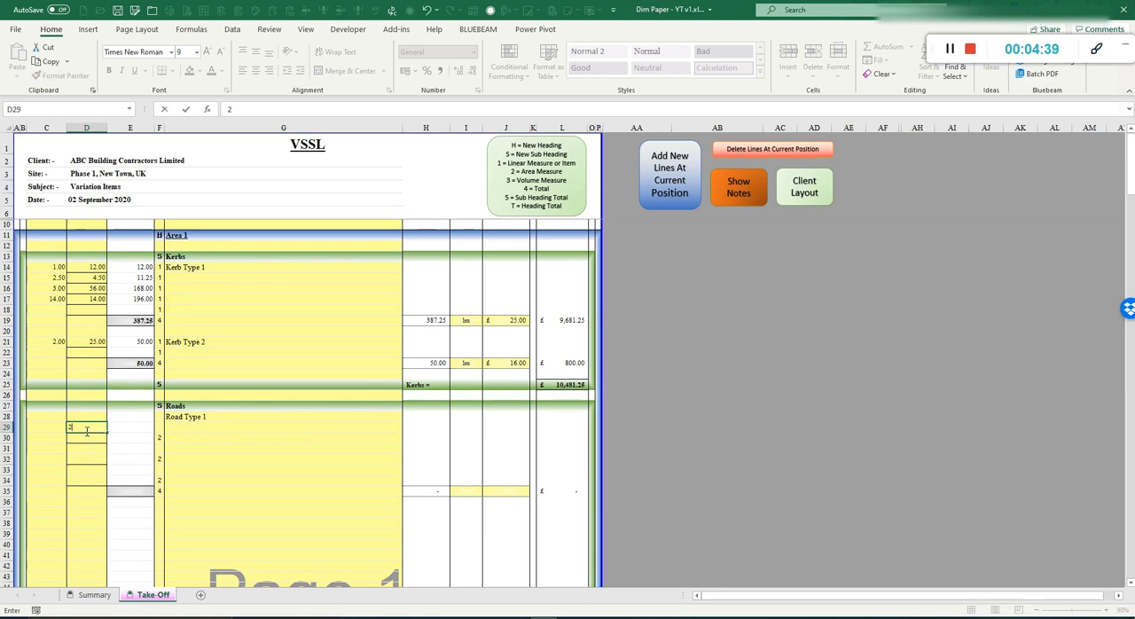
type("5")
key("Return")
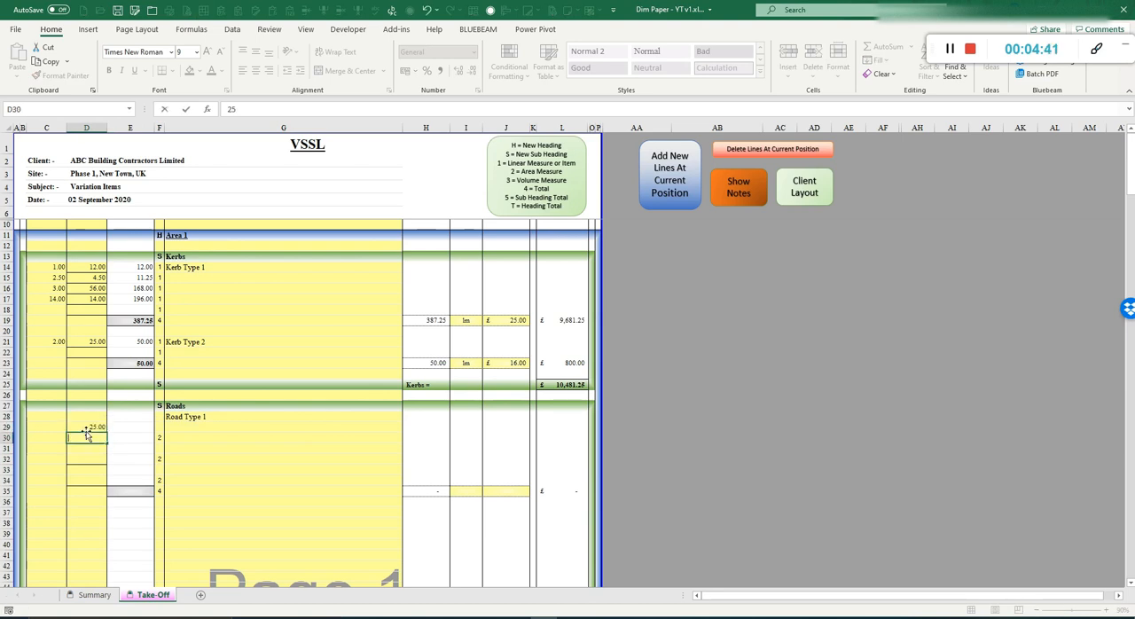
type("5")
key("Return")
key("Return")
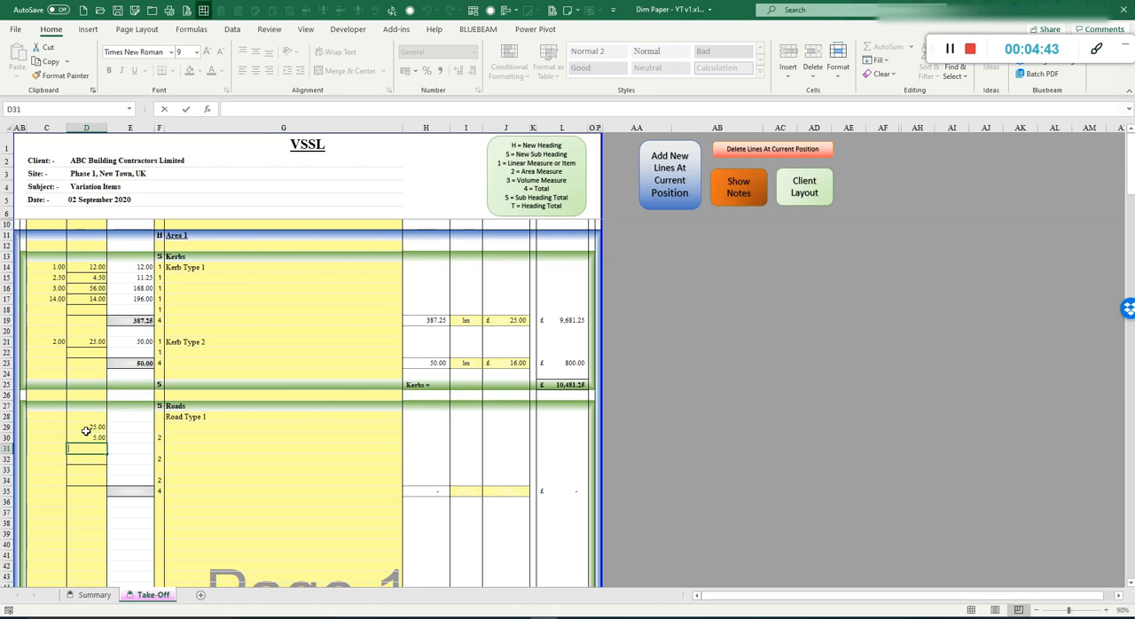
type("12")
key("Return")
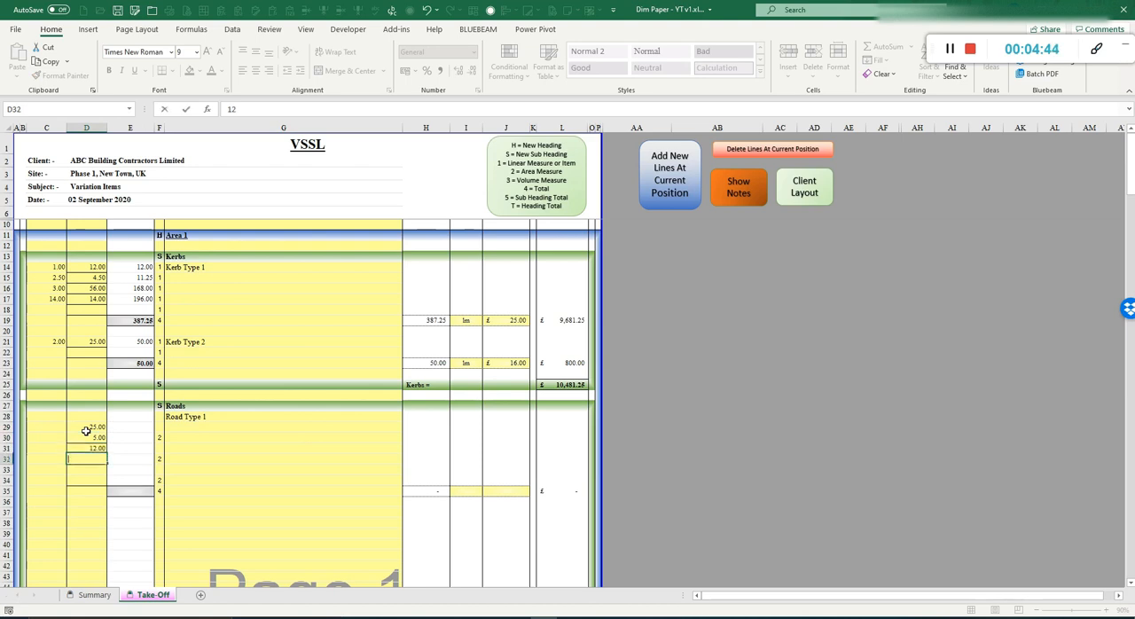
type("4.8")
key("Return")
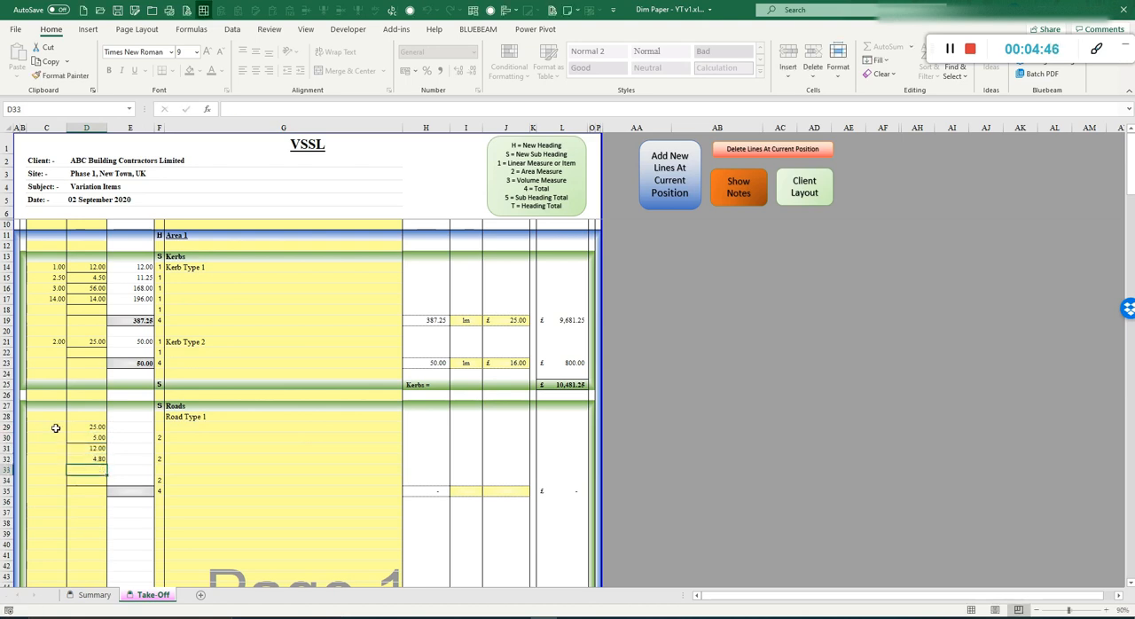
Step: Enter multiplier 2 on row 29 and 1.5 on row 31 in column C
left_click(55, 427)
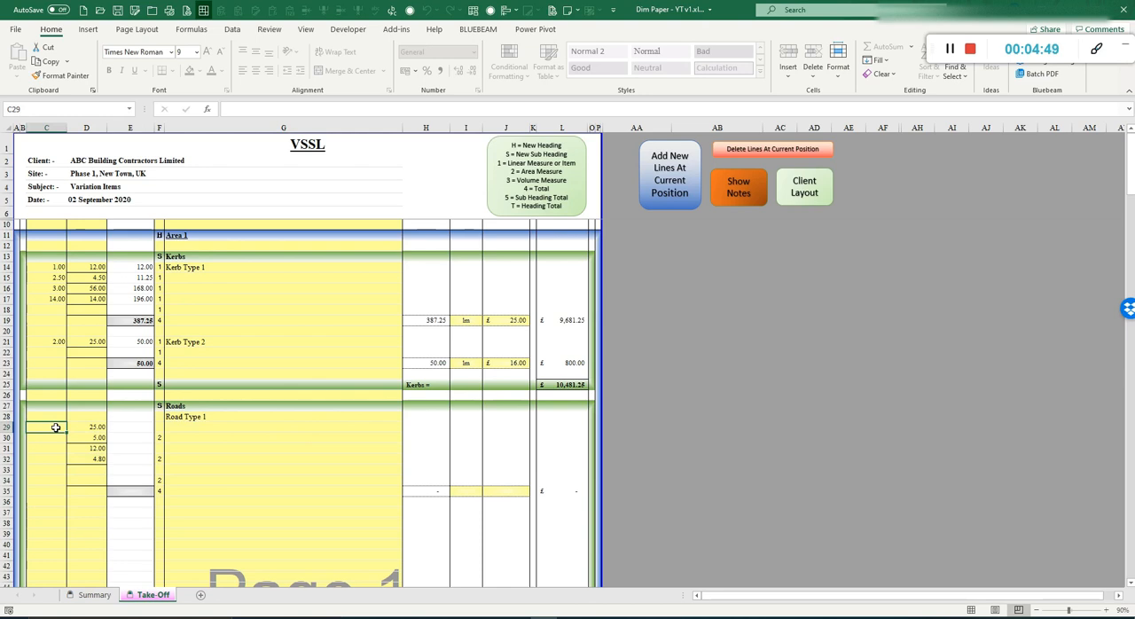
type("2")
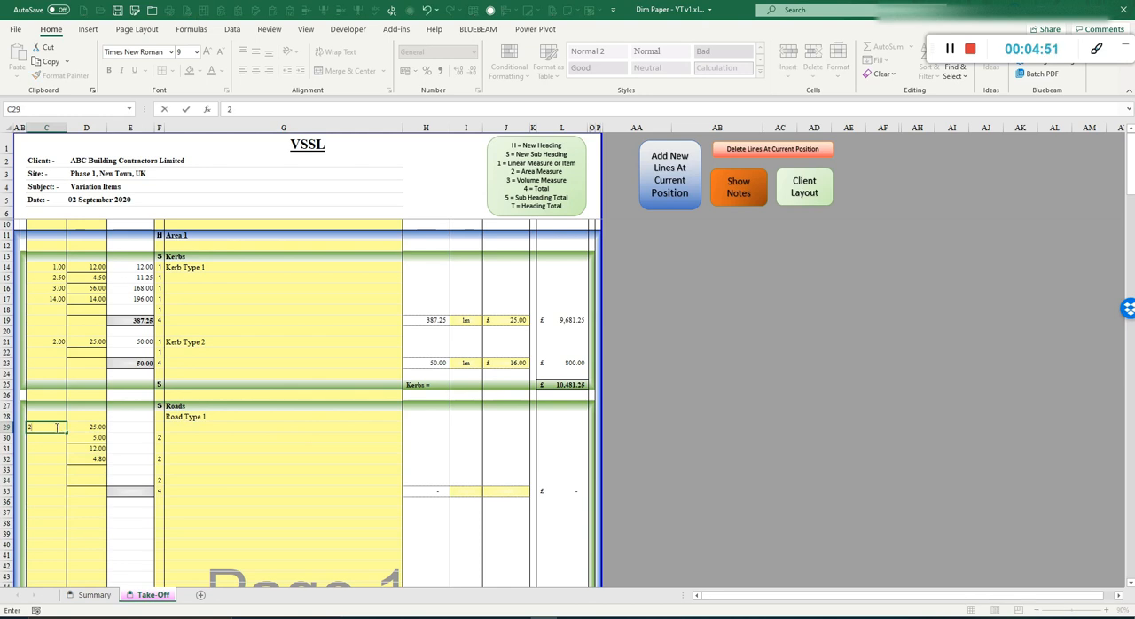
key("Return")
key("Return")
type("1.5")
key("Return")
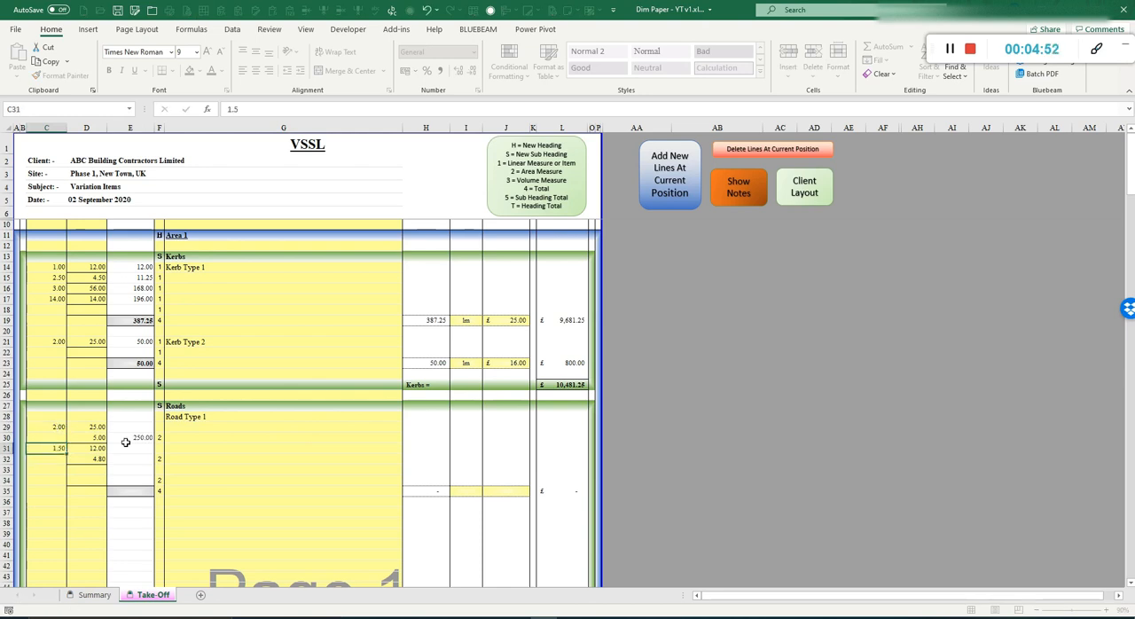
Step: Enter the unit m2 and the rate 85 for the Road Type 1 total on row 35
left_click(461, 490)
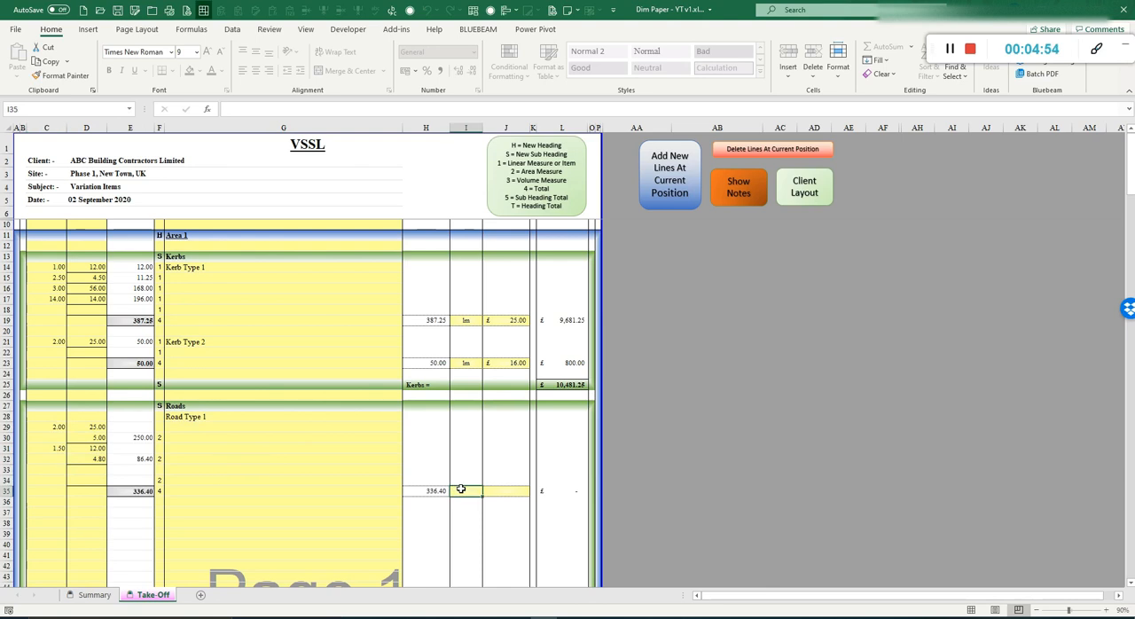
type("m2")
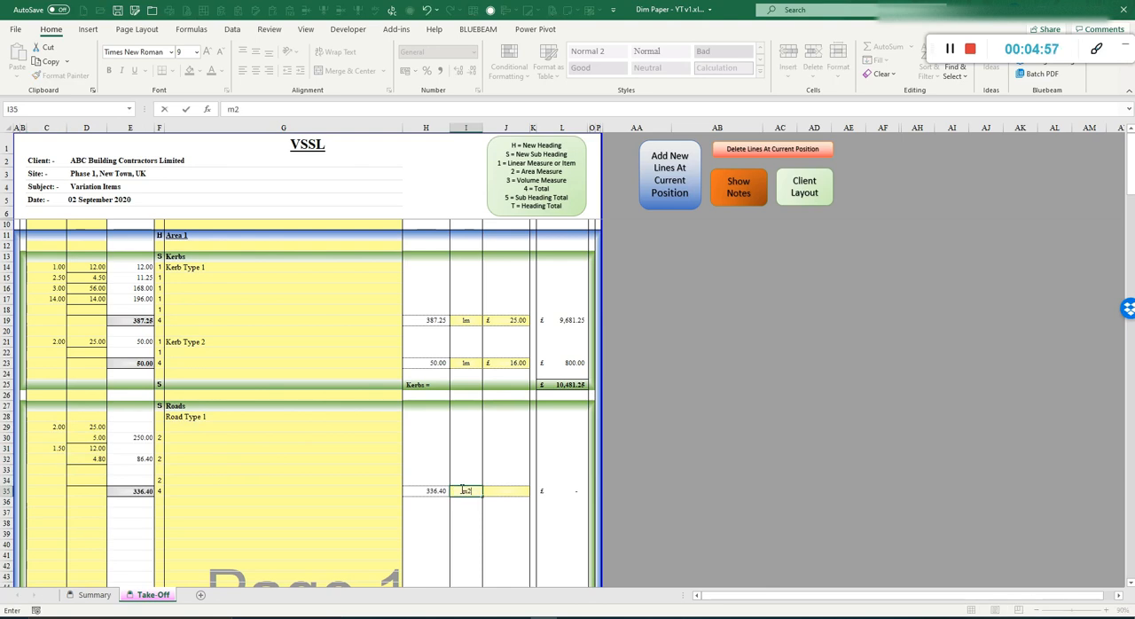
key("ctrl+Return")
key("Tab")
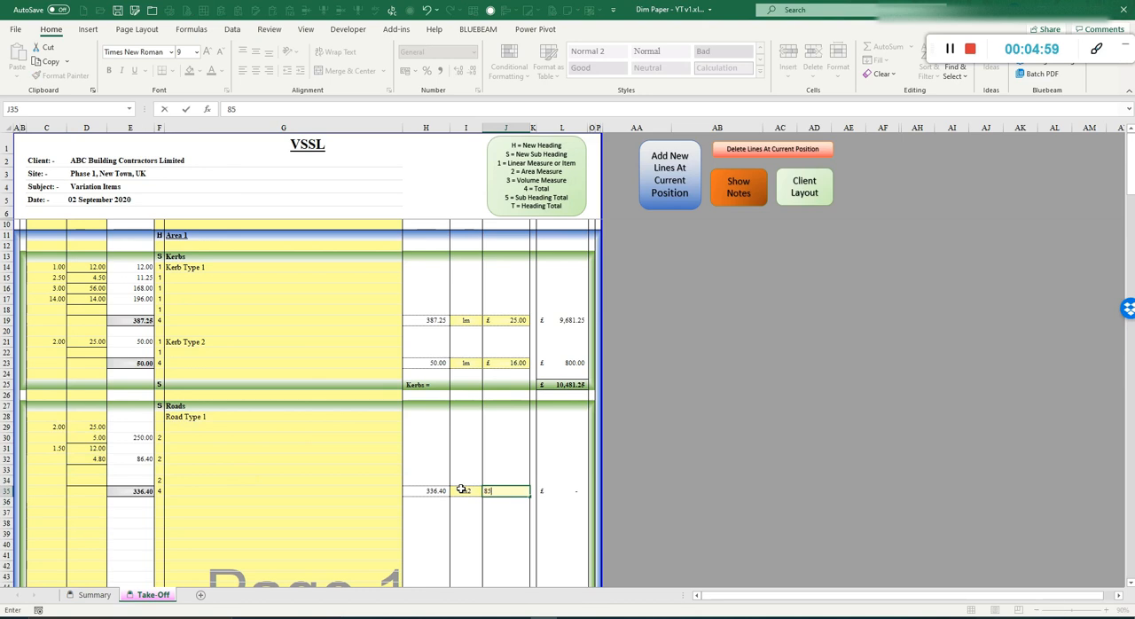
type("85")
key("Return")
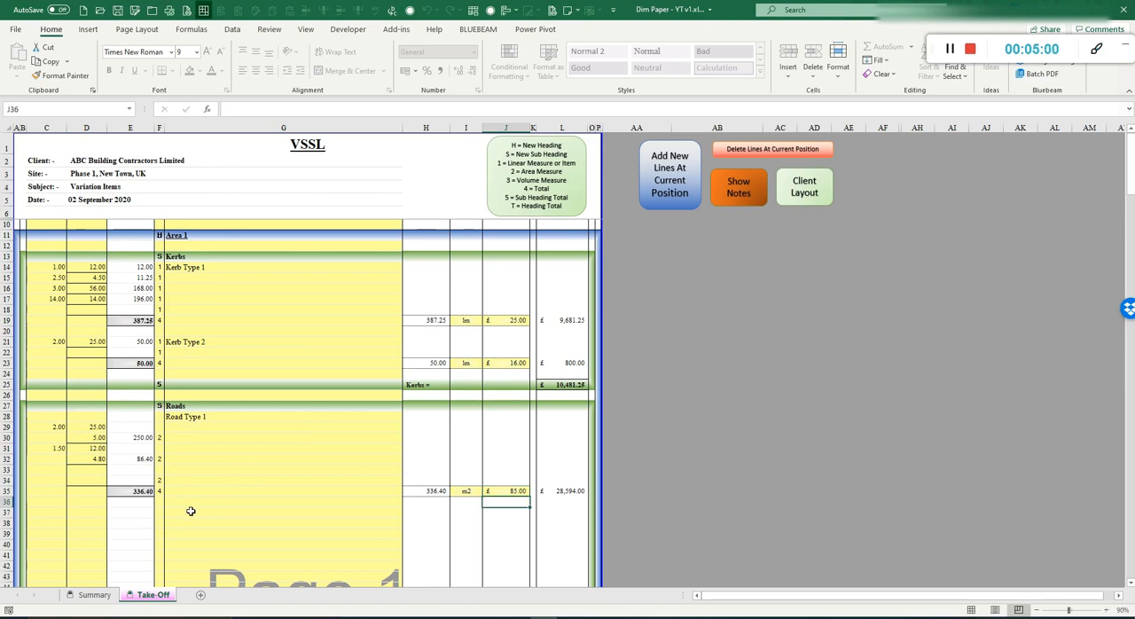
Step: Enter the item description Footpaths on row 37
left_click(191, 511)
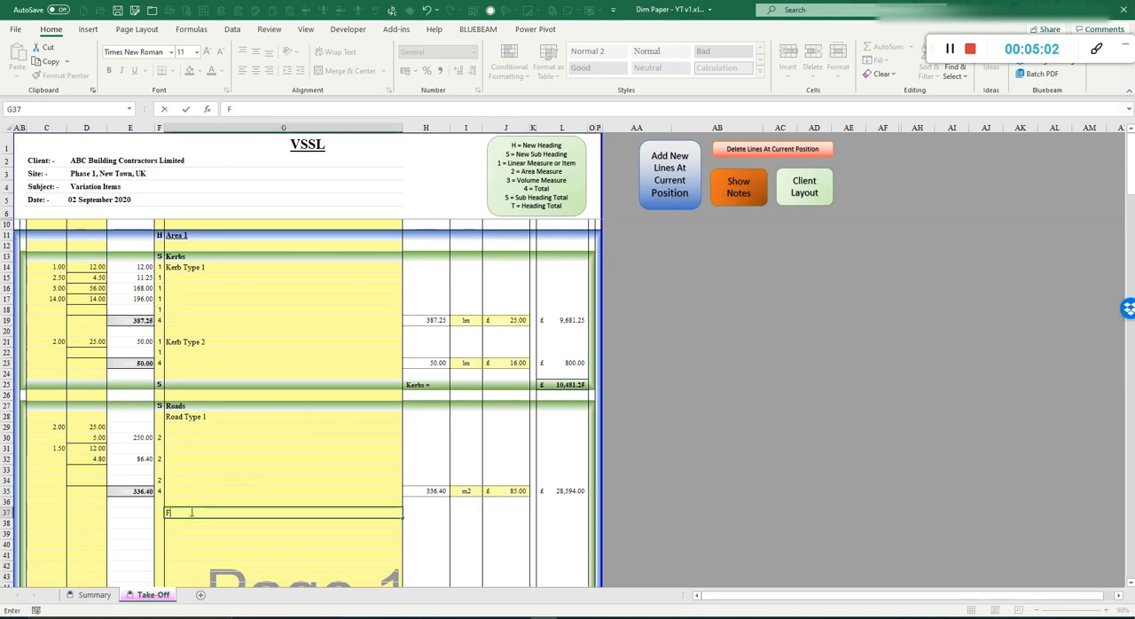
type("Footpaths")
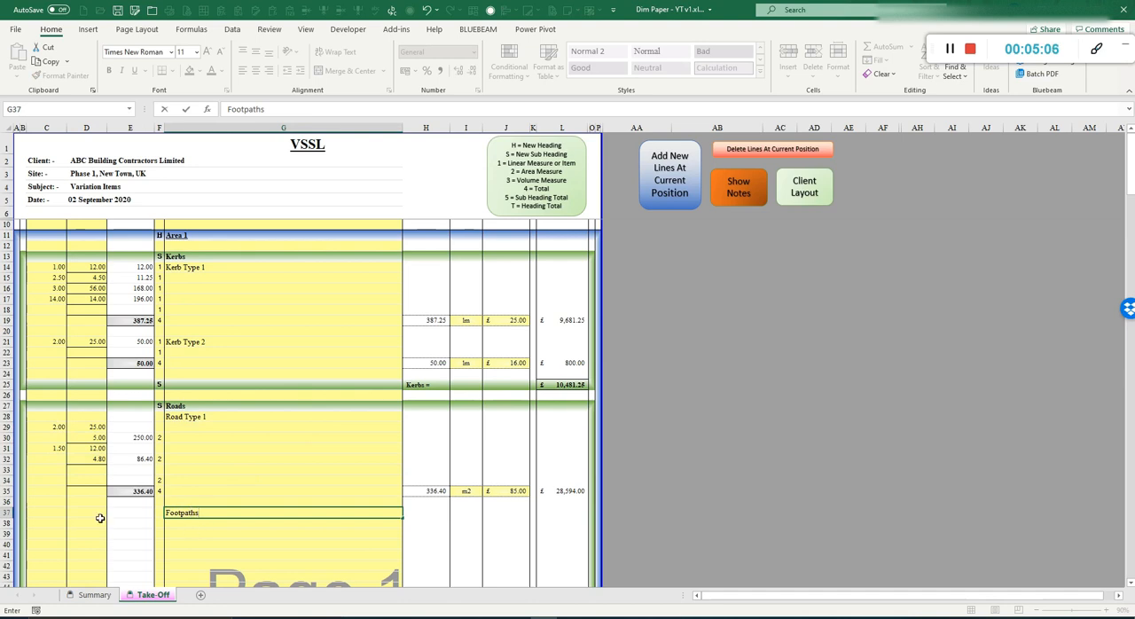
Step: Enter multiplier 1 on row 37 and dimensions 14, 2 and 25 in column D for rows 37 to 39
left_click(56, 509)
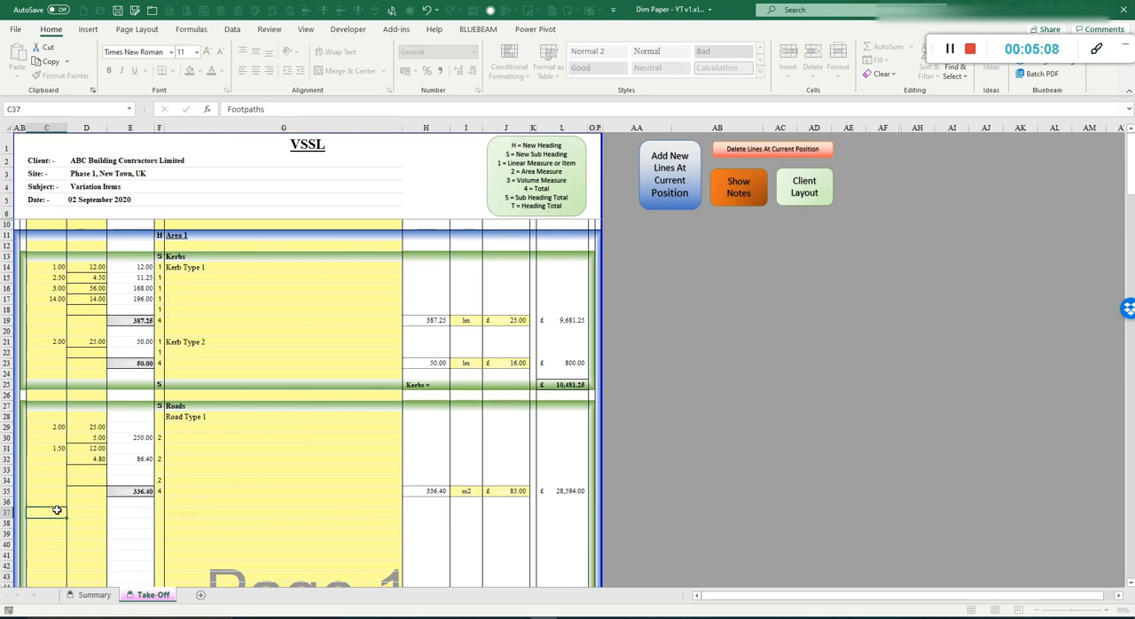
type("2")
key("Tab")
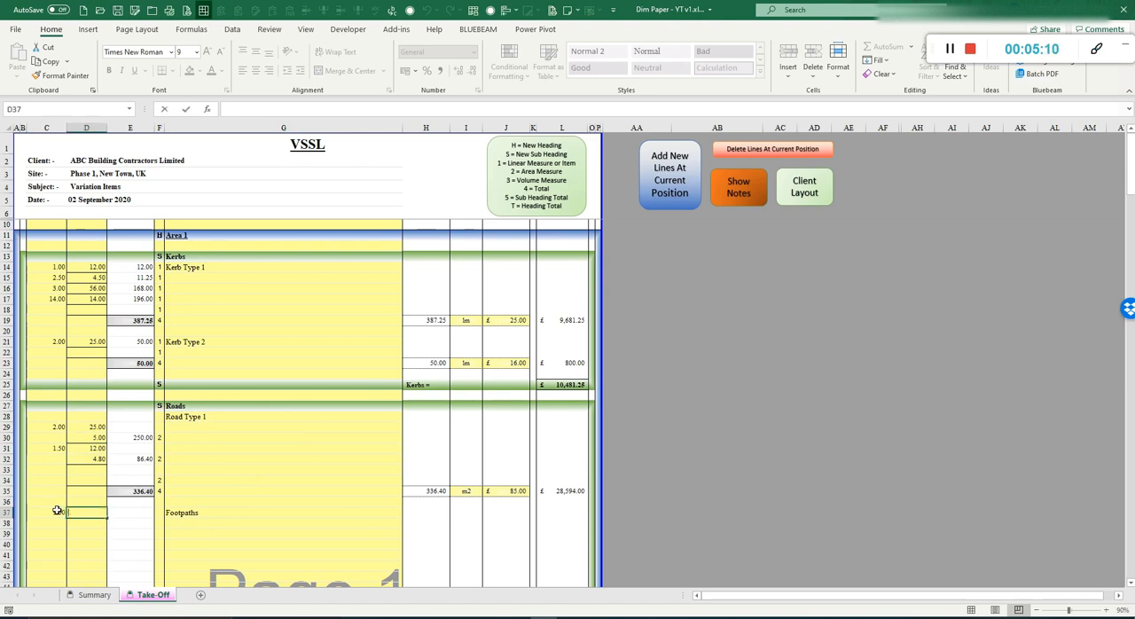
type("14")
key("Return")
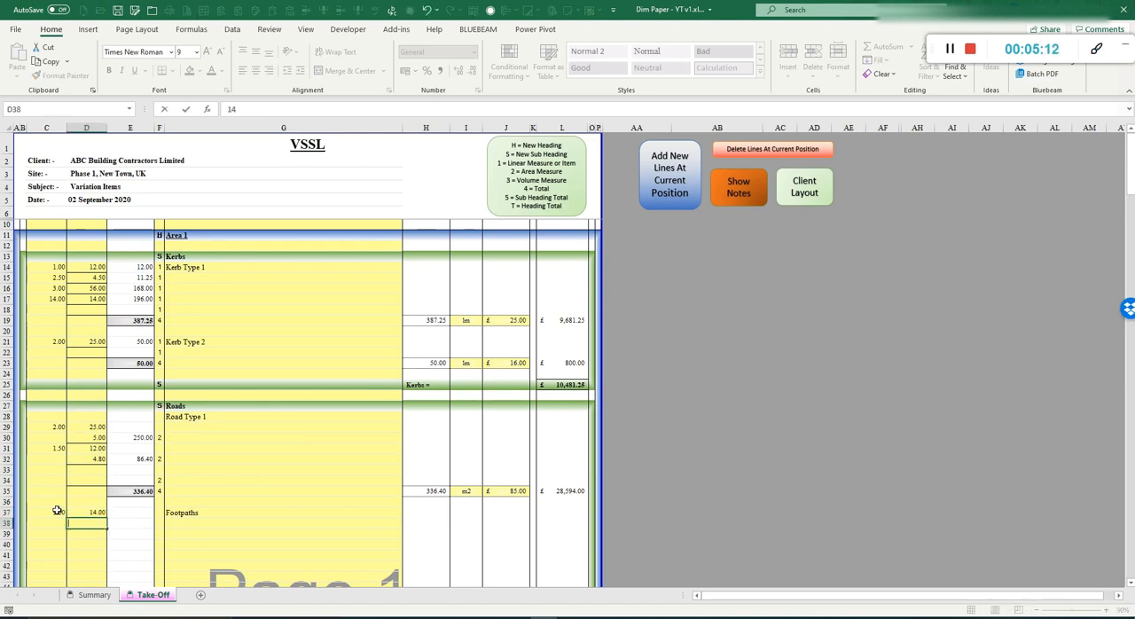
type("2")
key("Return")
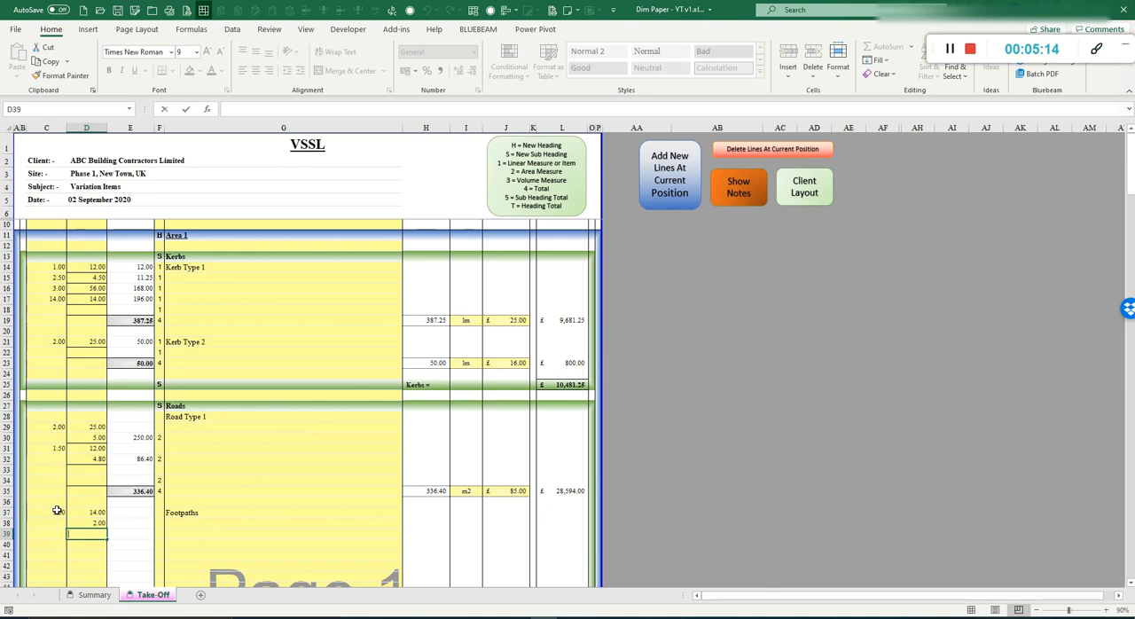
type("25")
key("Return")
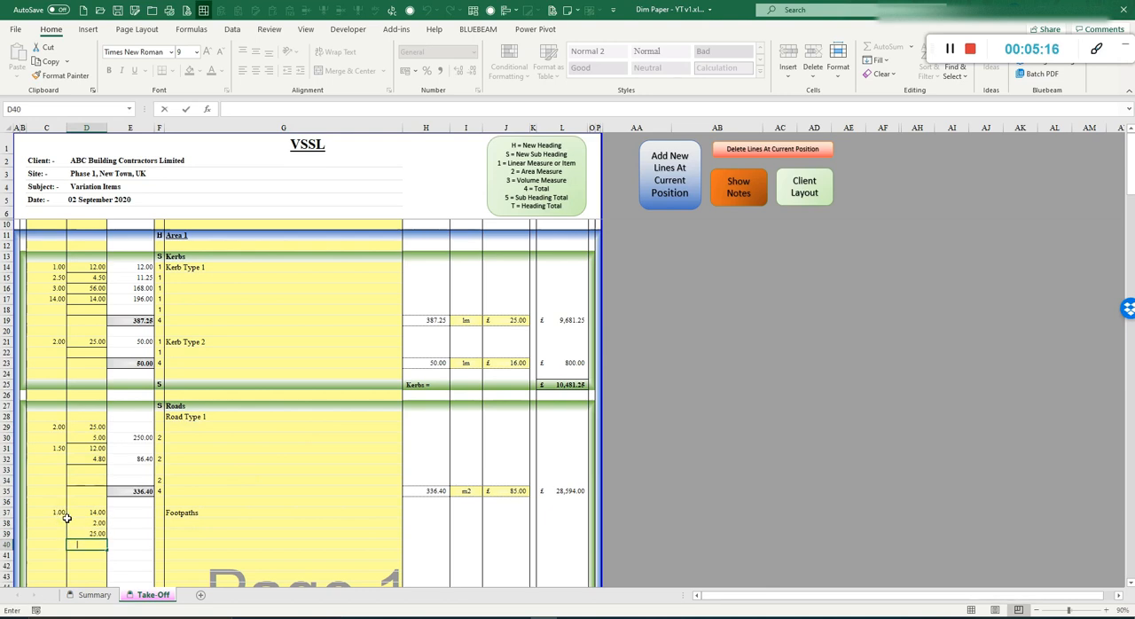
Step: Enter dimension 1.8 on row 40 and multiplier 1 on row 39
type("1.8")
left_click(52, 532)
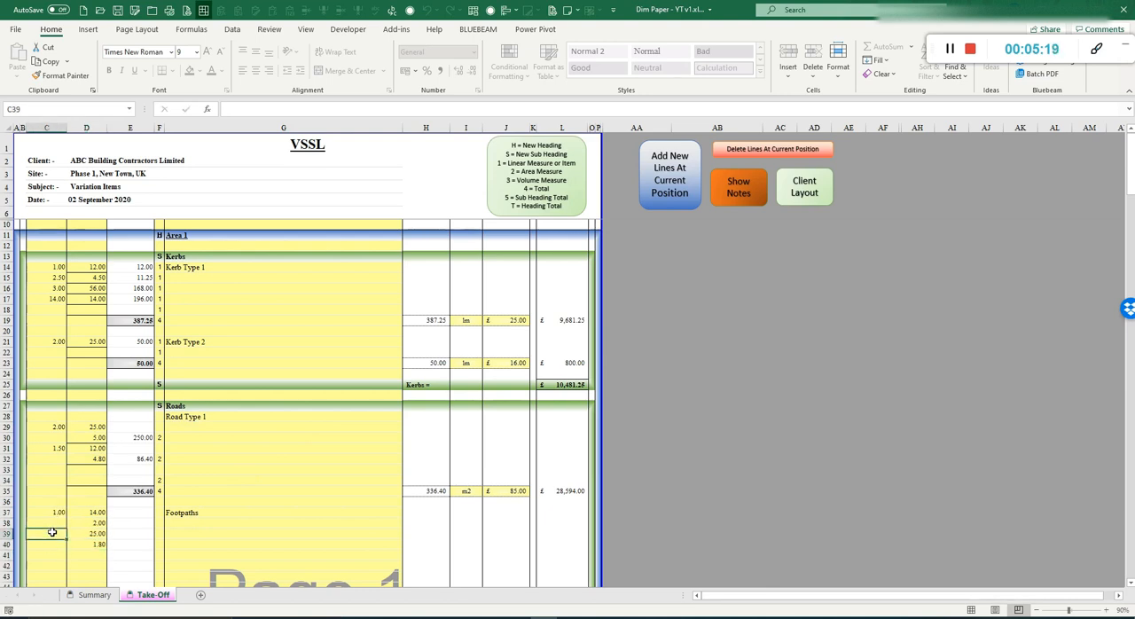
type("1")
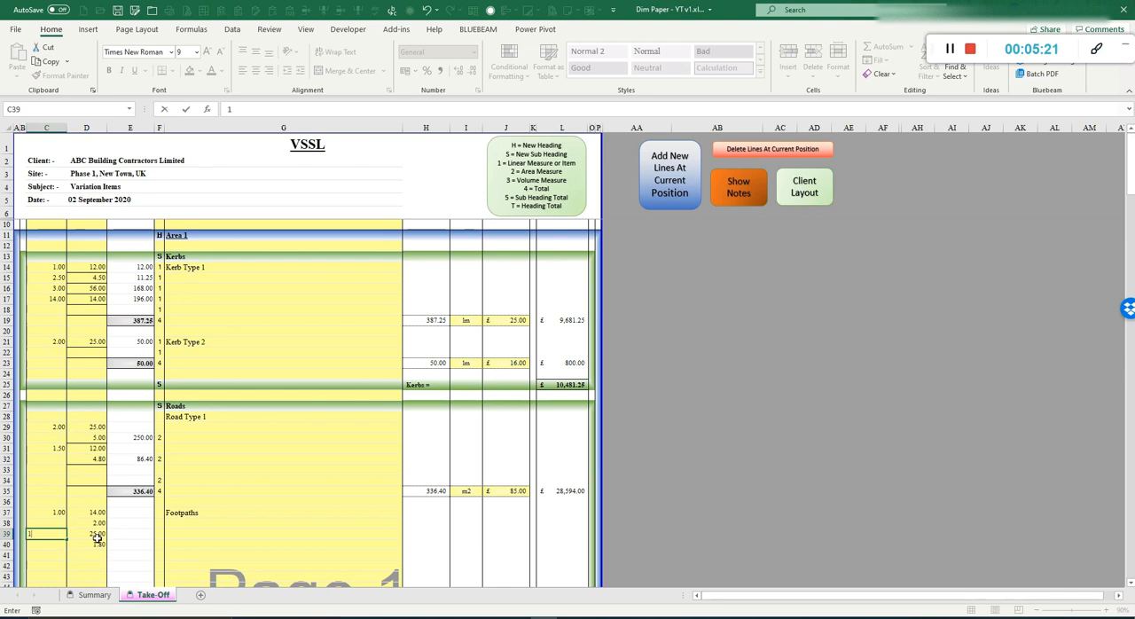
Step: Enter area code 2 on rows 38 and 40 and total code 4 on row 41
left_click(159, 523)
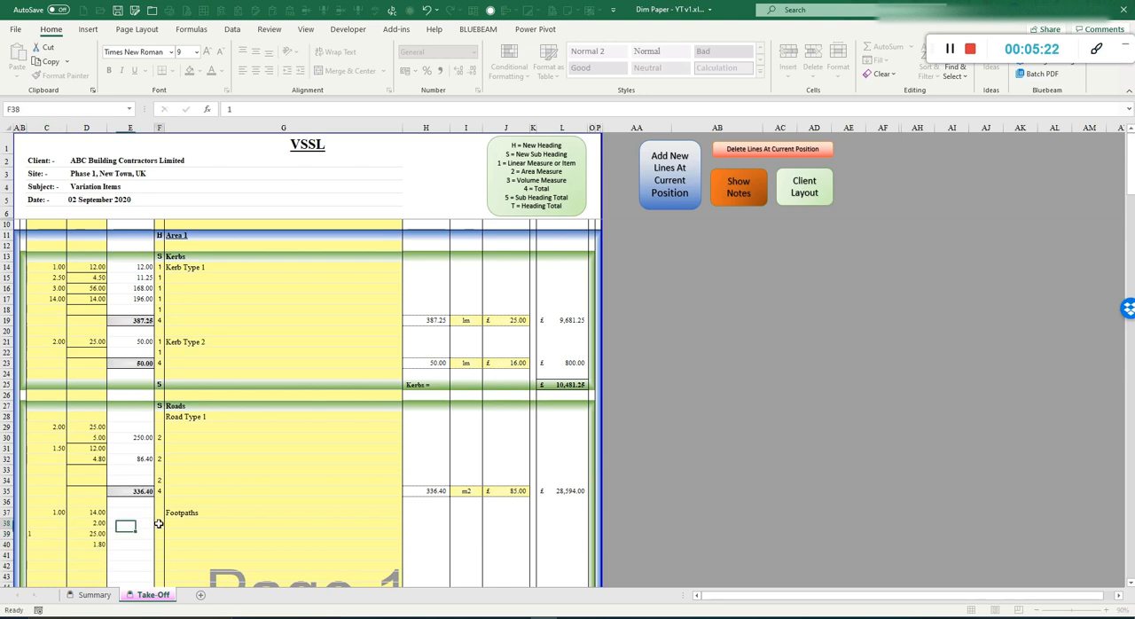
type("2")
key("Return")
key("Return")
type("2")
key("Return")
type("4")
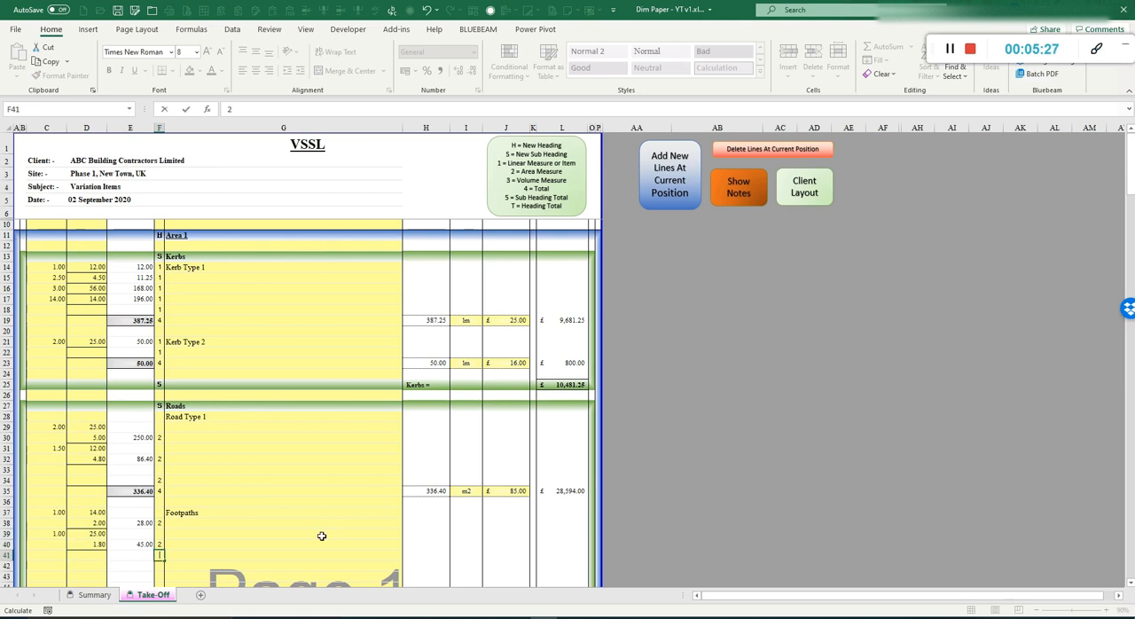
key("Return")
Step: Enter the unit m2 and the rate 38.5 for the Footpaths total on row 41
left_click(462, 554)
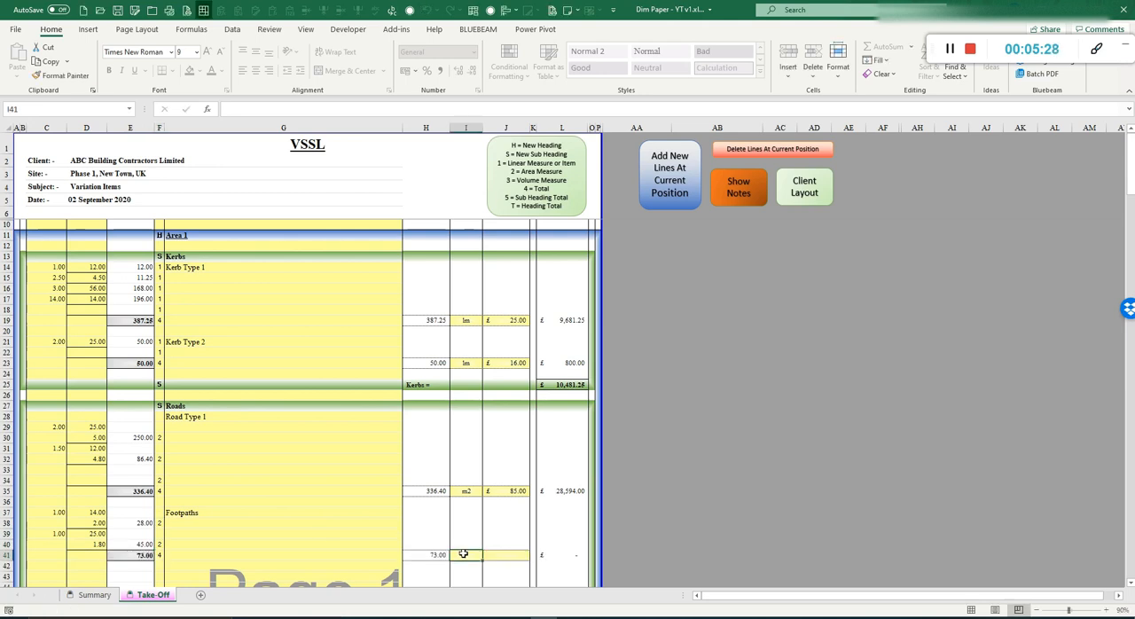
type("m2")
key("ctrl+Return")
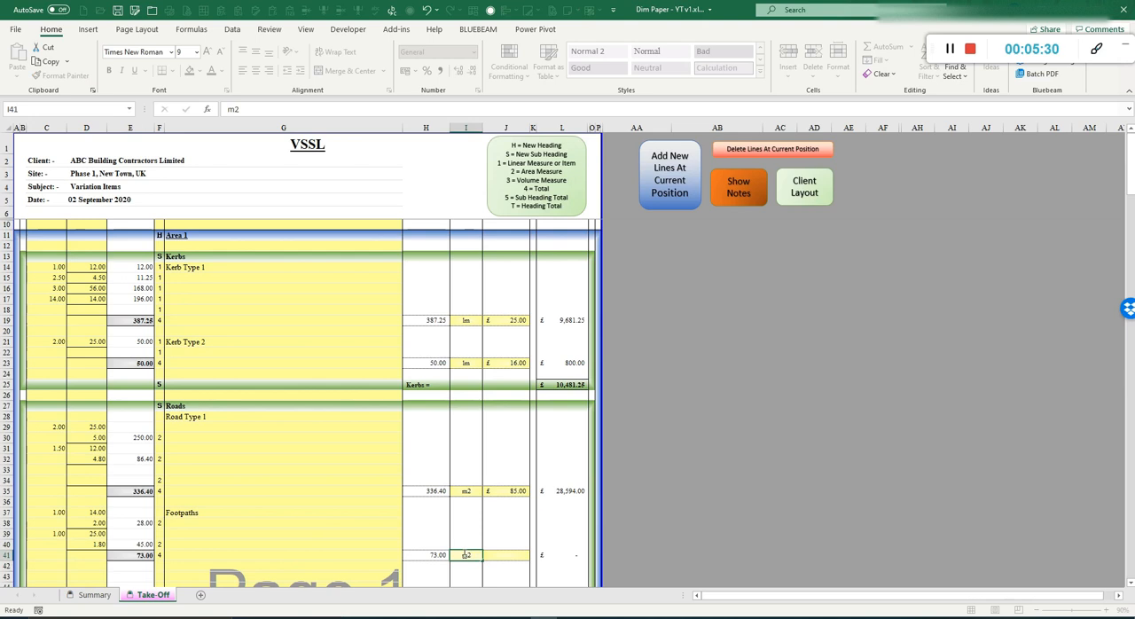
key("Tab")
type("38.5")
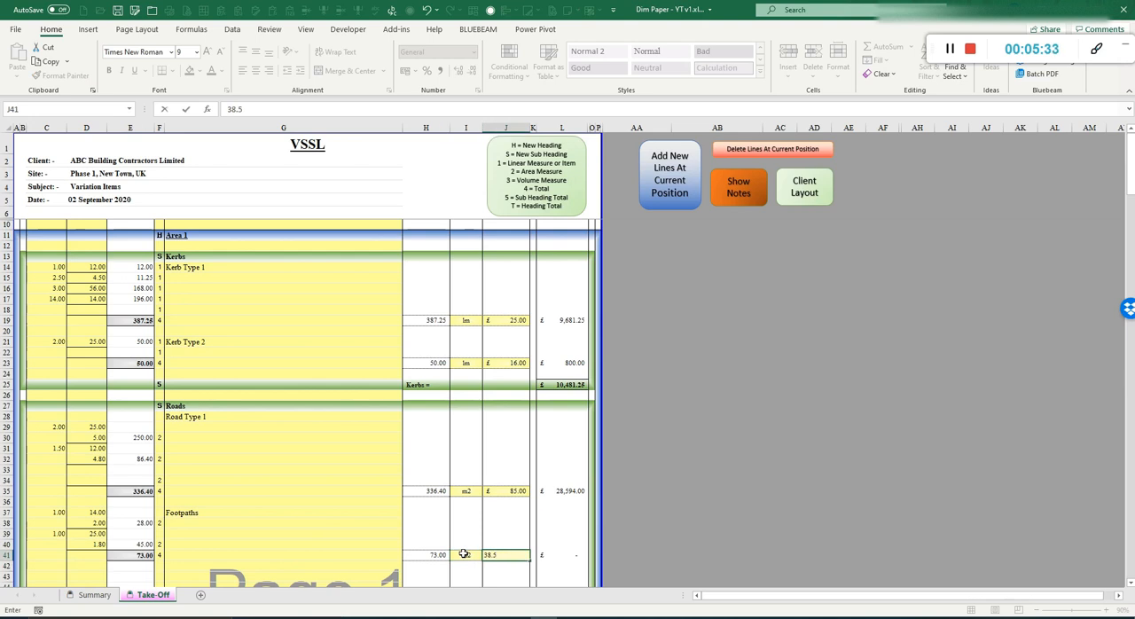
key("Return")
Step: Enter sub heading total code 5 on row 43 to total the Roads section
scroll(208, 525, "down", 2)
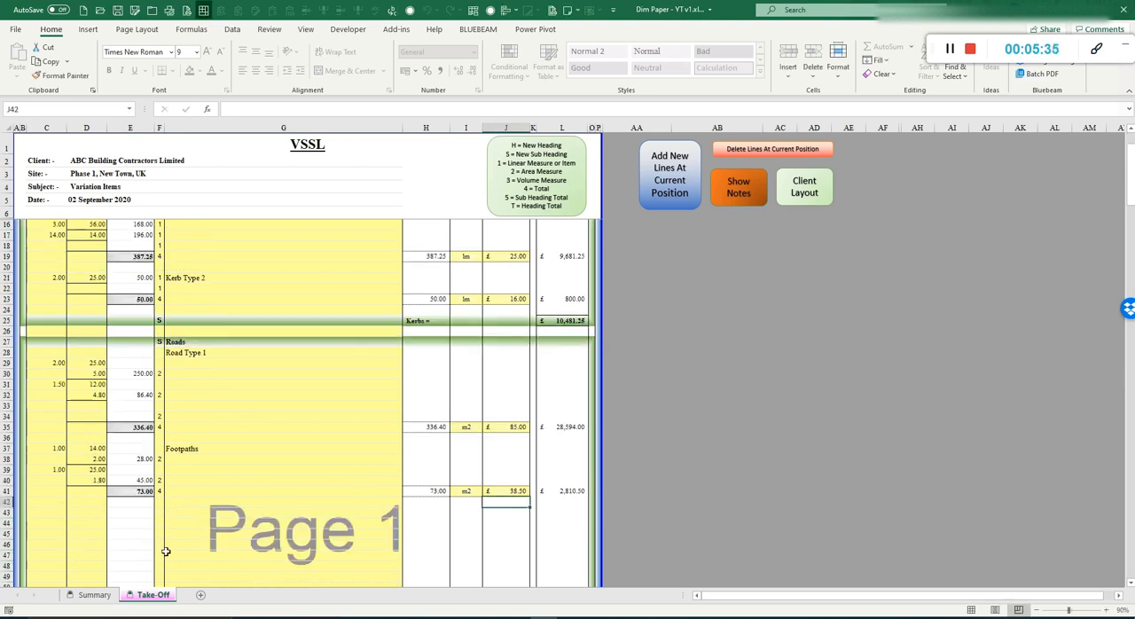
left_click(161, 514)
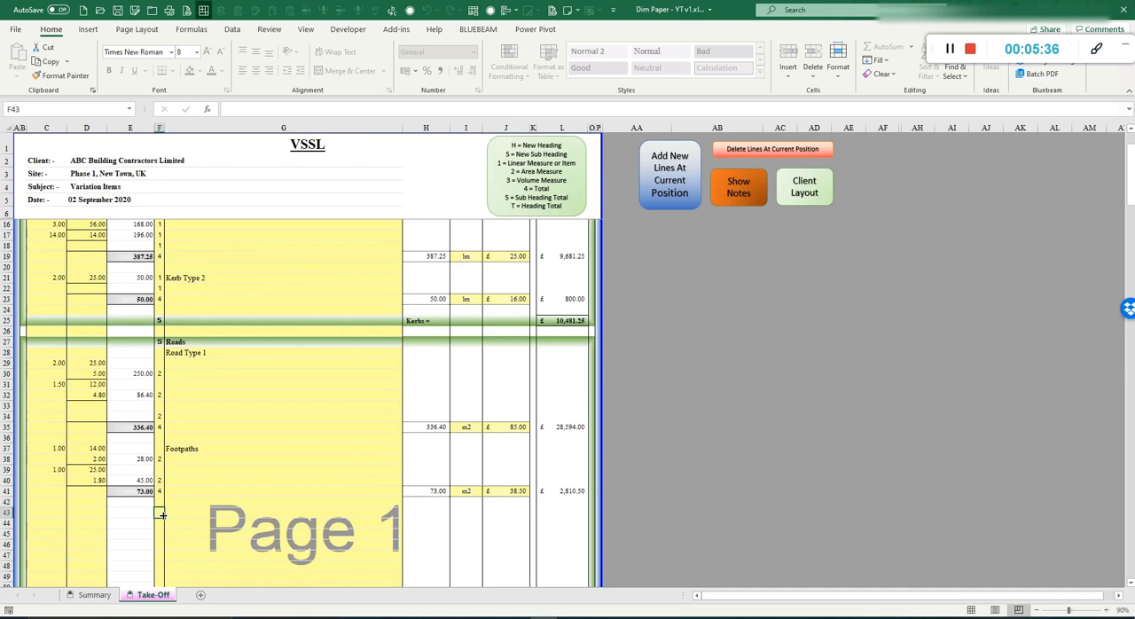
type("5")
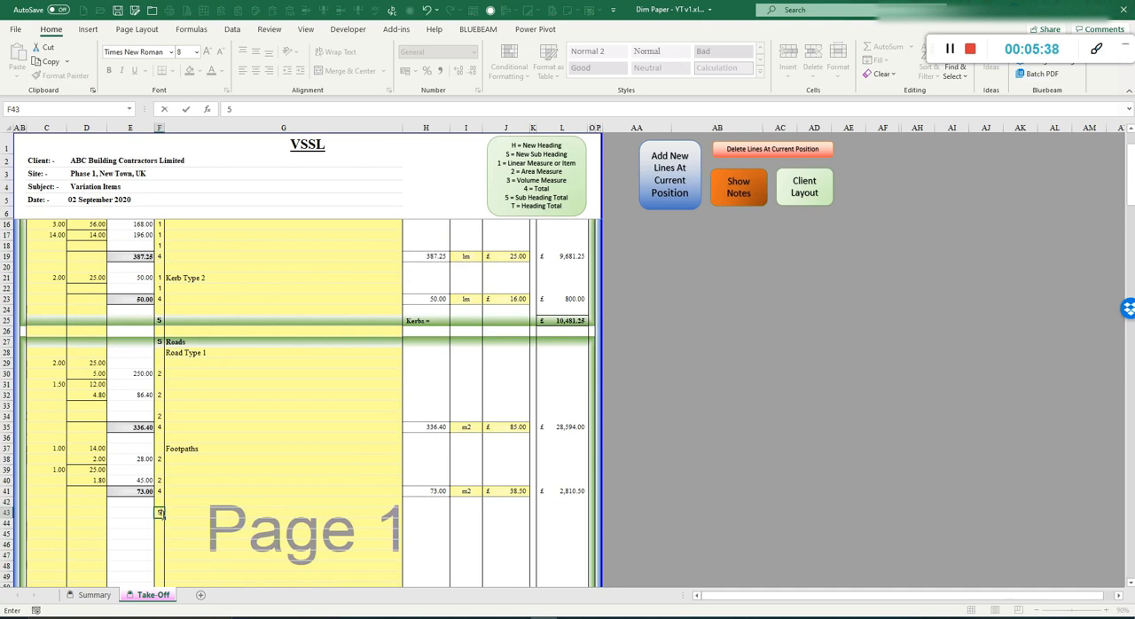
key("Return")
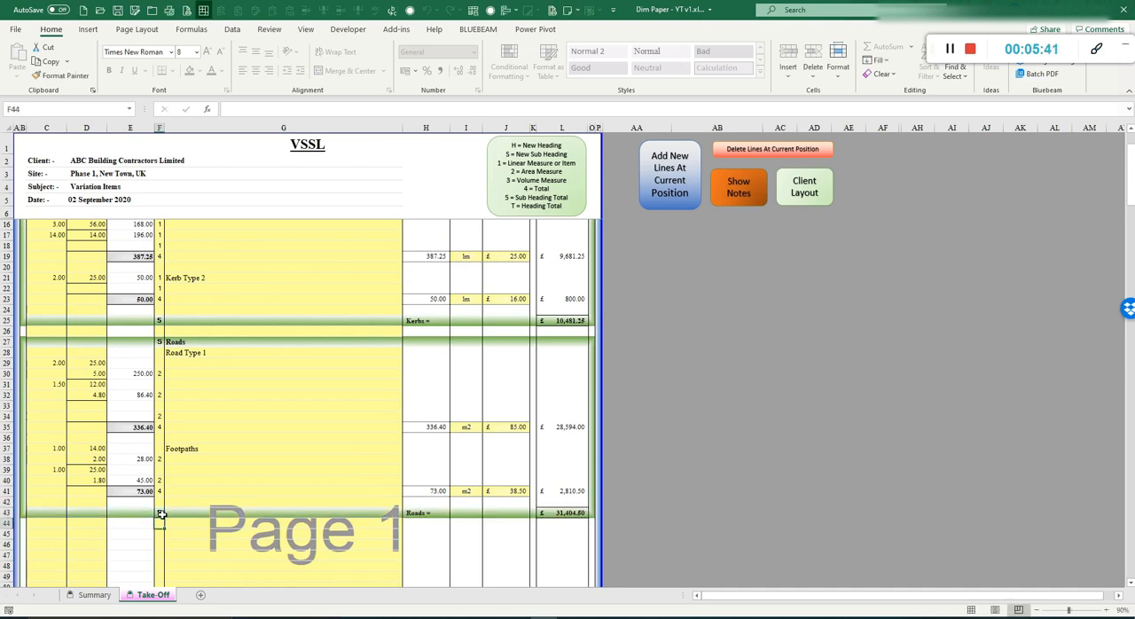
Step: Enter heading total code T on row 45 to total Area 1
key("Down")
type("T")
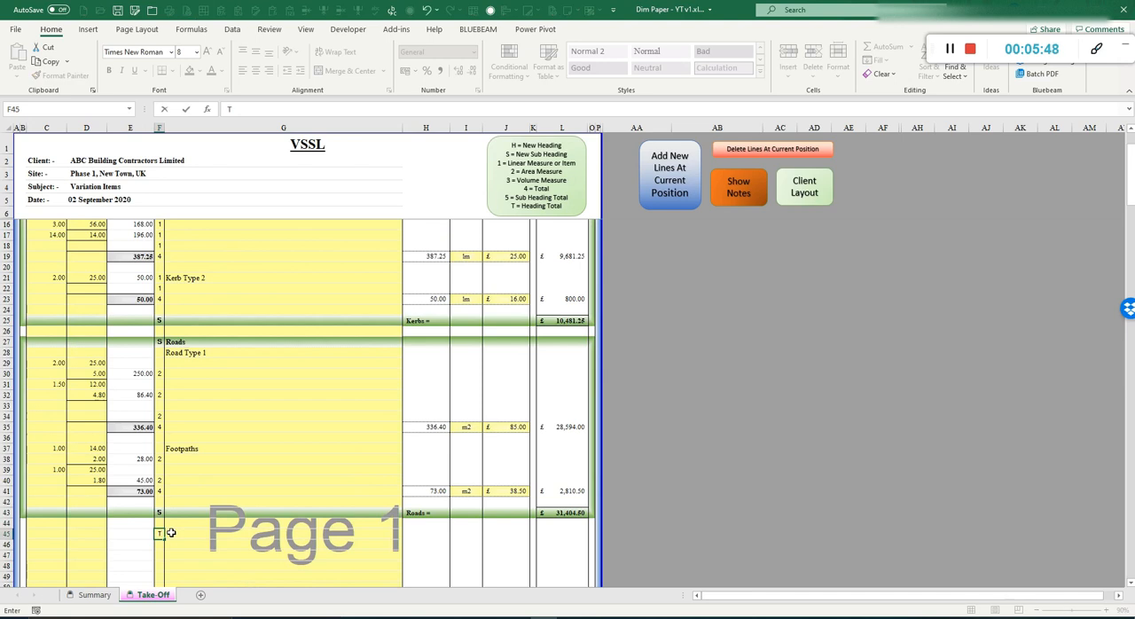
key("Return")
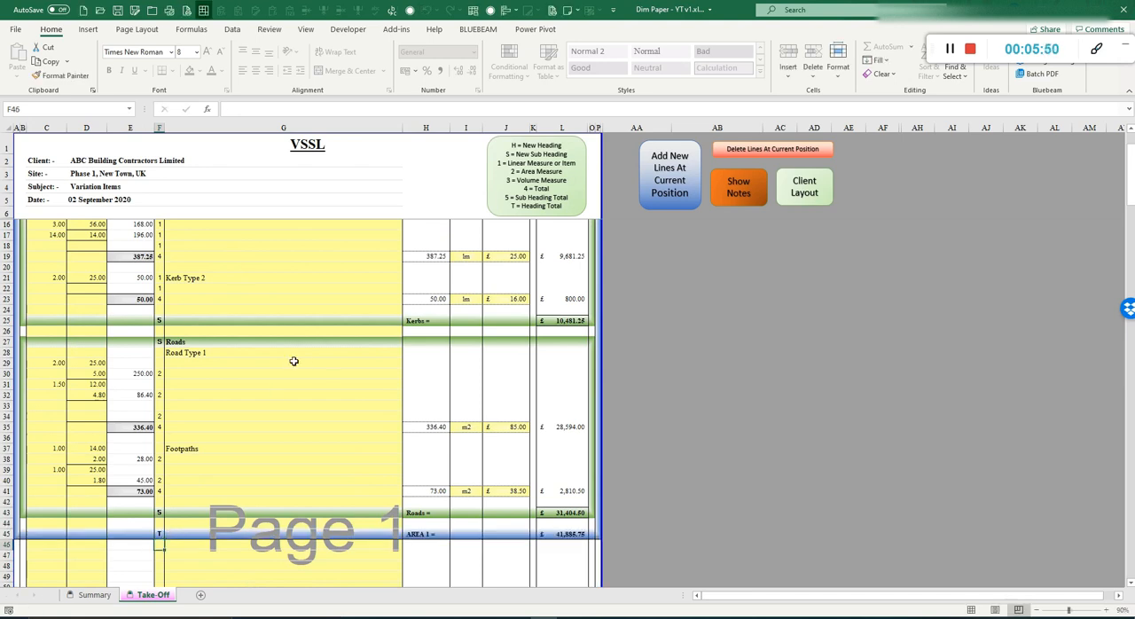
Step: Add a new heading with code H on row 47 and rename it Area 2
scroll(314, 451, "up", 2)
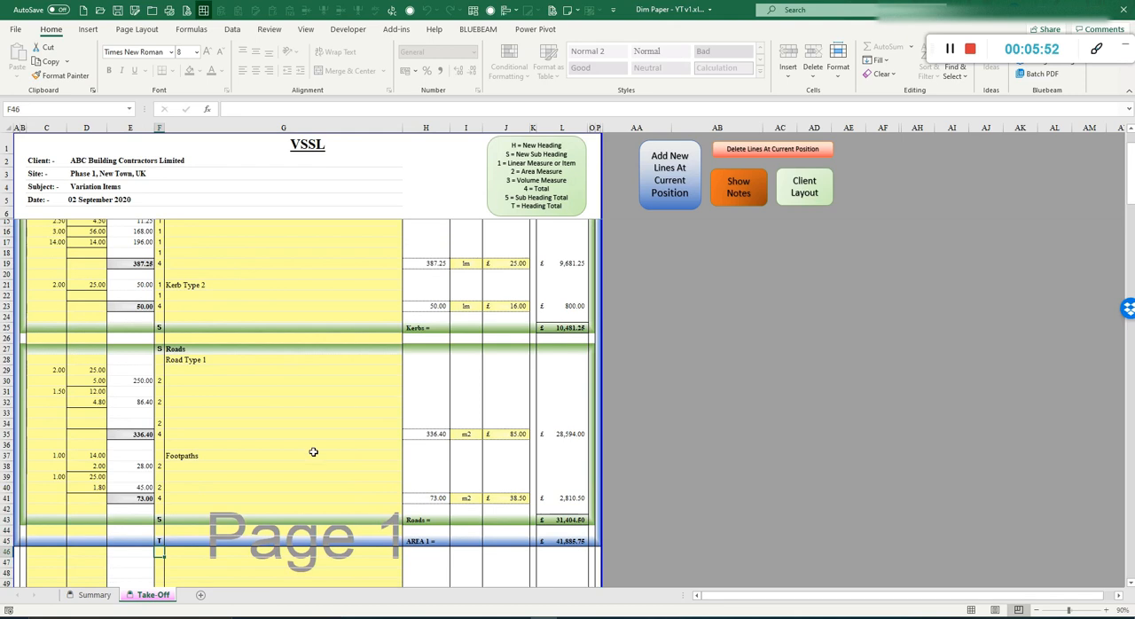
scroll(313, 451, "down", 8)
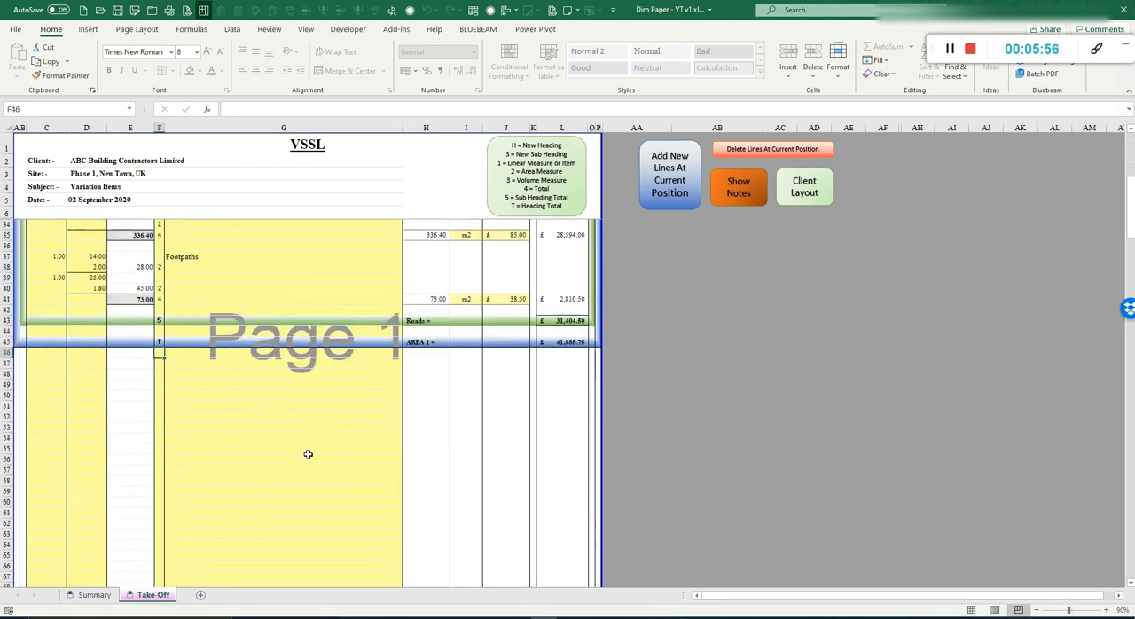
key("Down")
type("H")
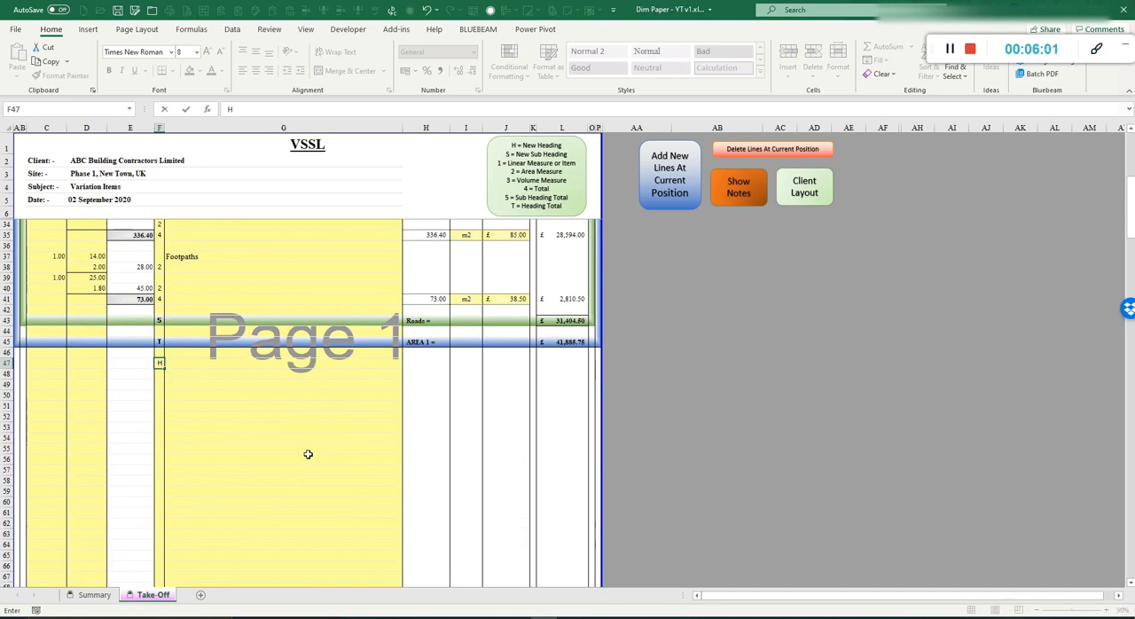
key("Return")
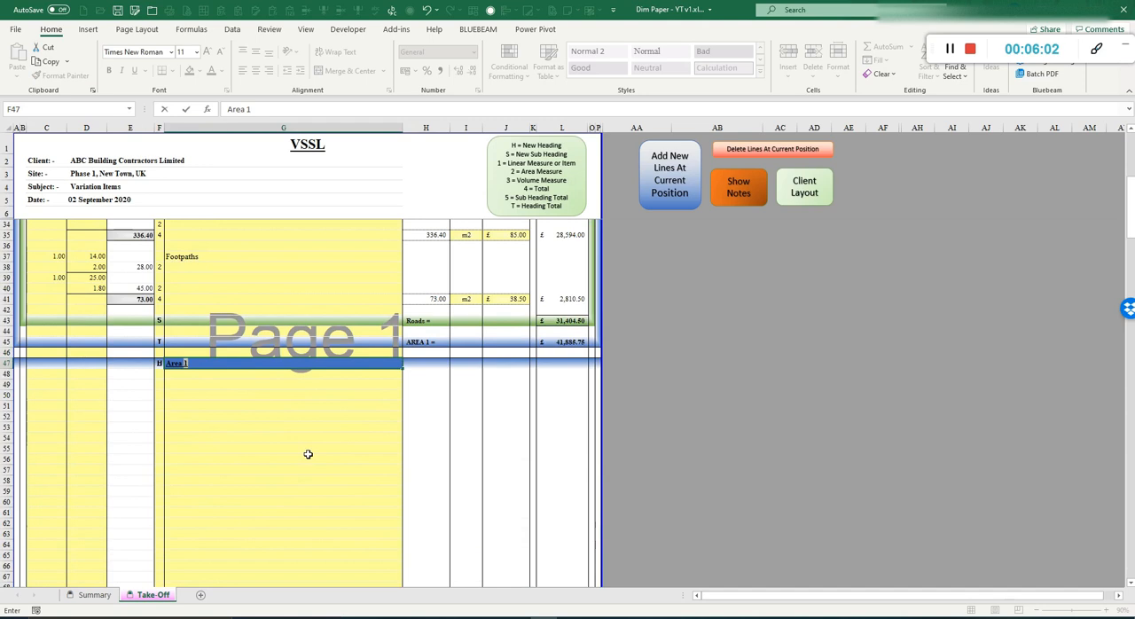
type("2")
key("Return")
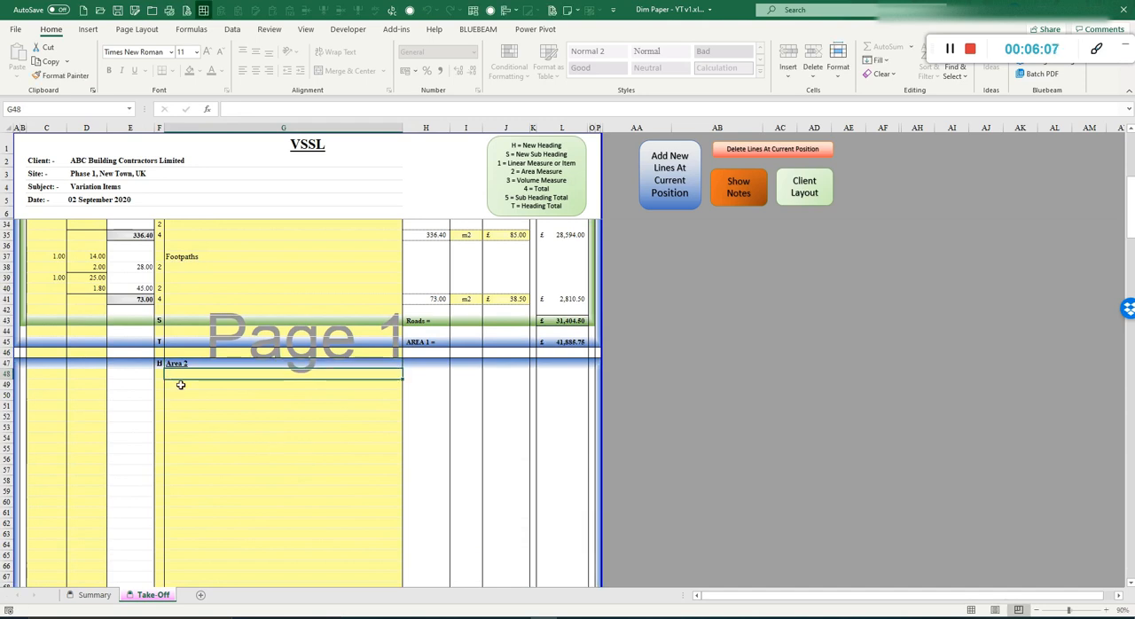
Step: Enter Trenches on row 48 and mark it as a sub heading with code S
type("Trenches")
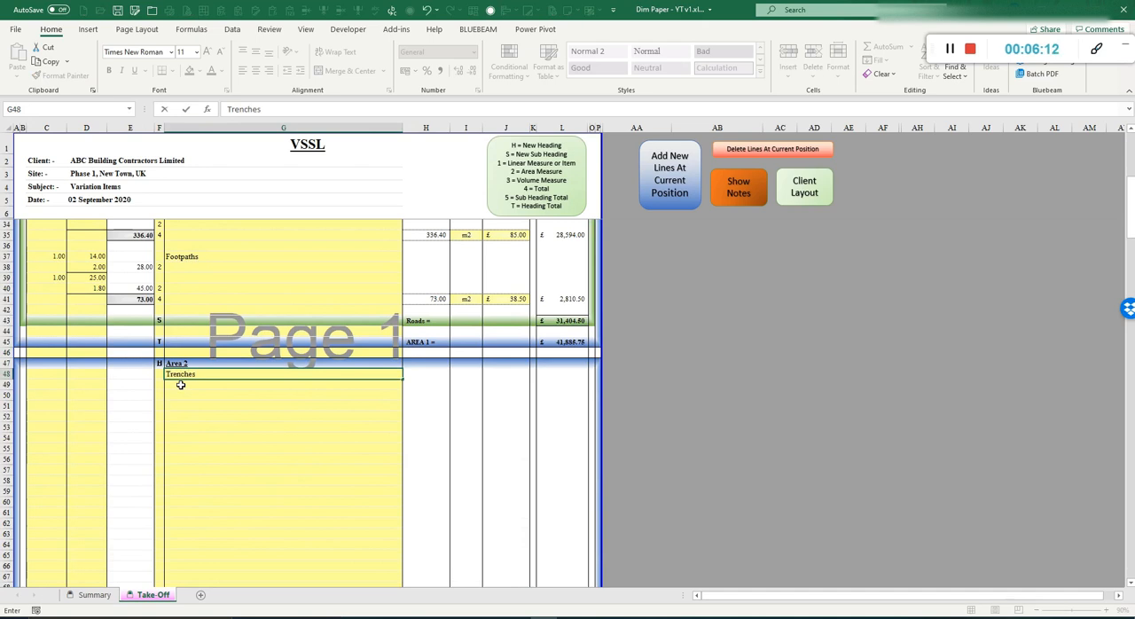
key("Left")
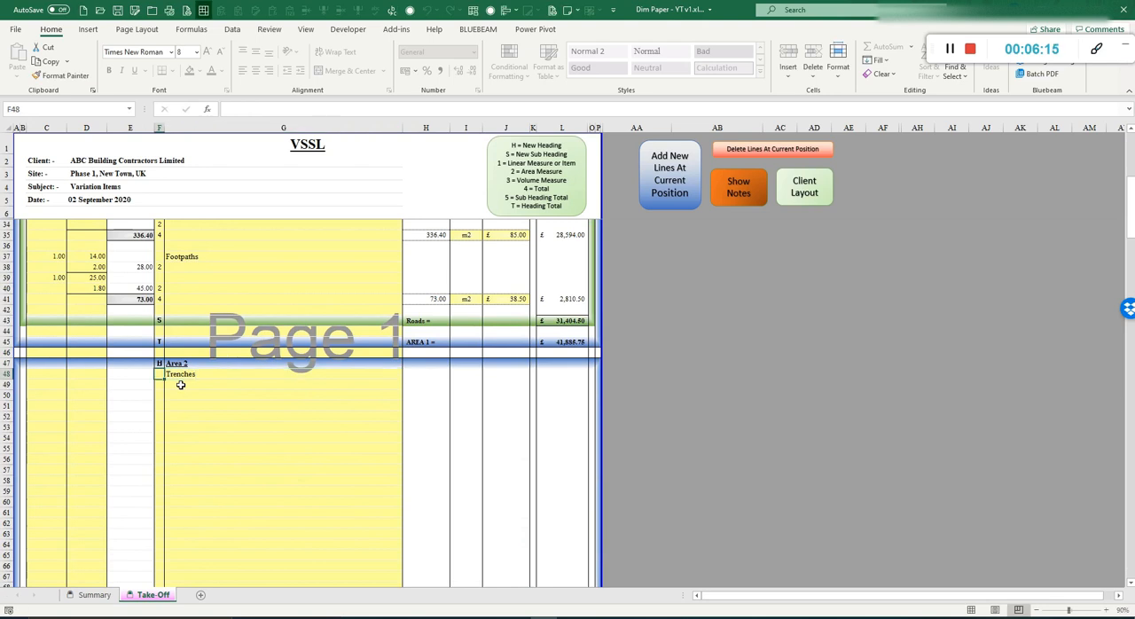
type("S")
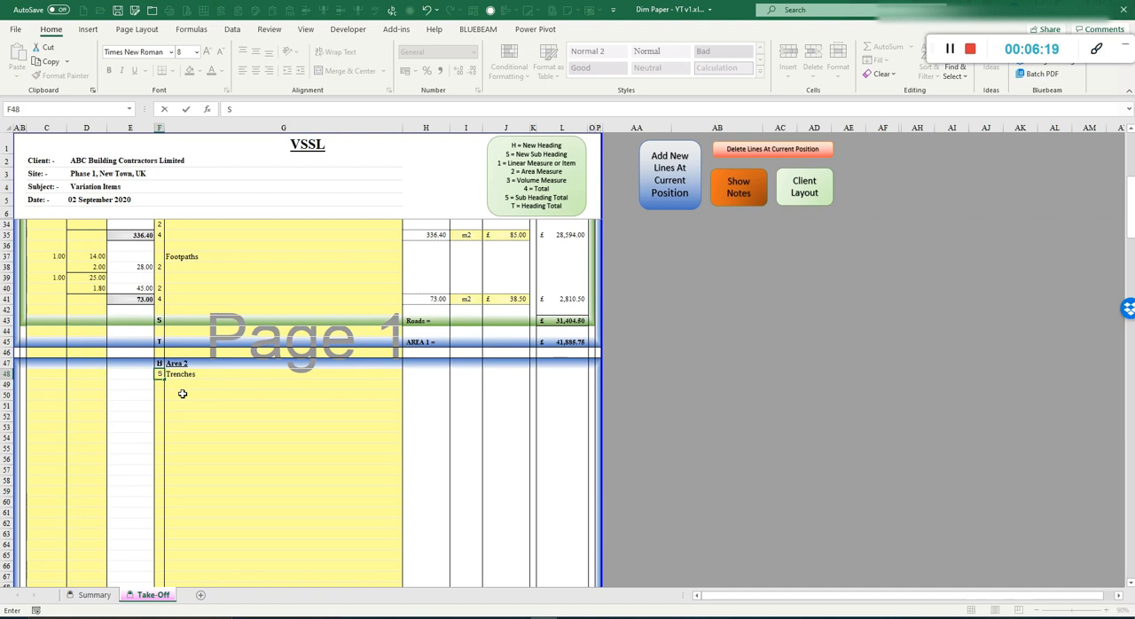
key("Return")
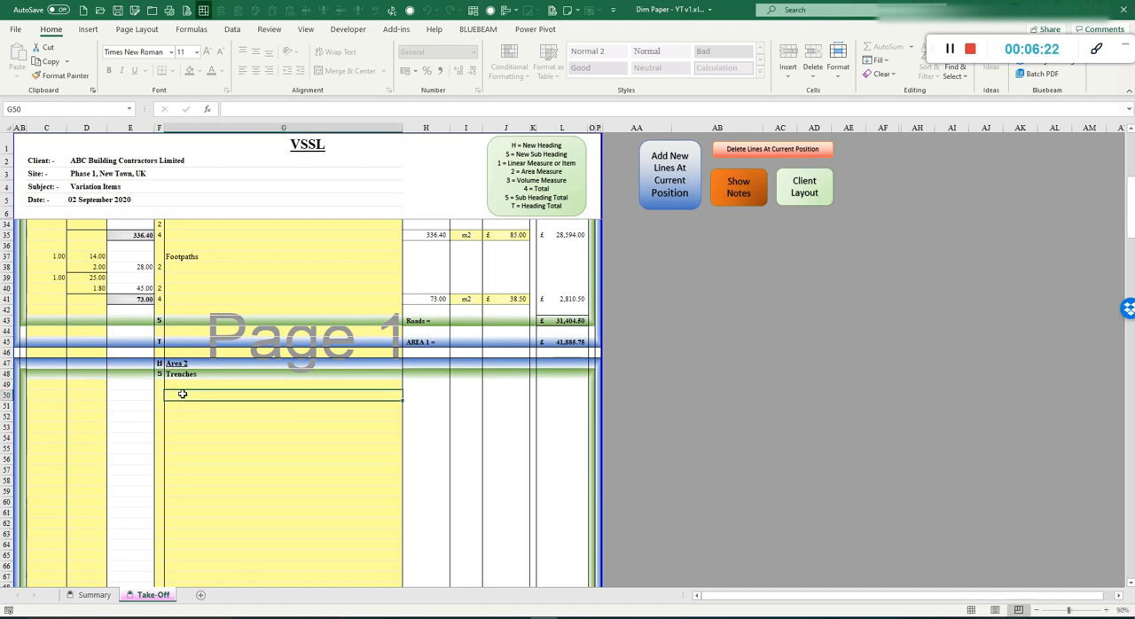
Step: Enter the item description Trench Excavation on row 50
type("Trench")
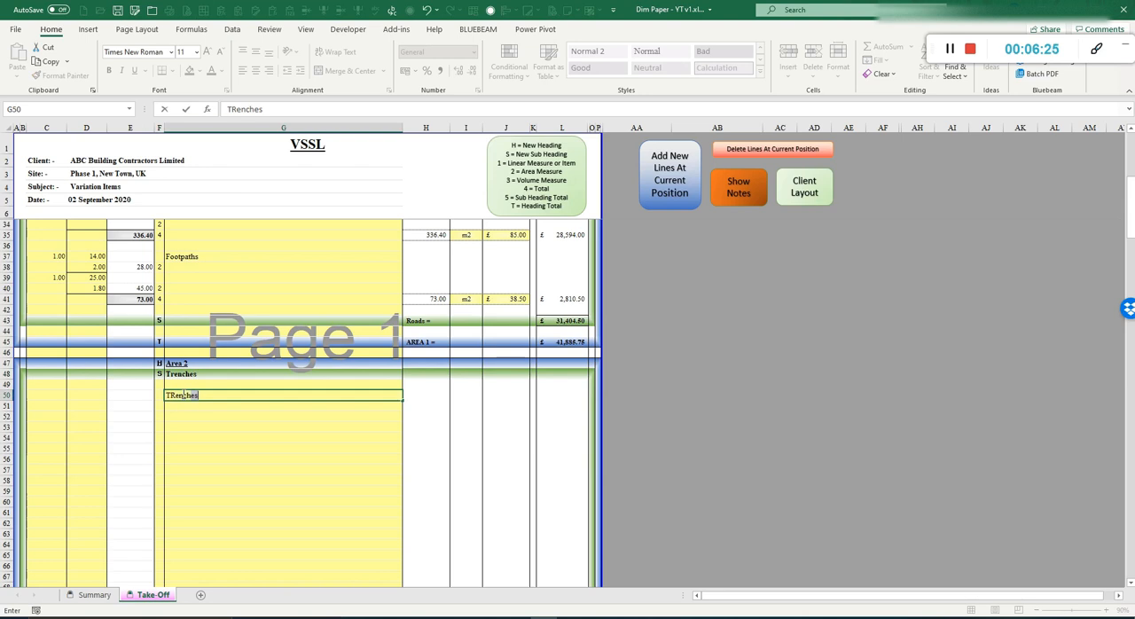
type(" Excavation")
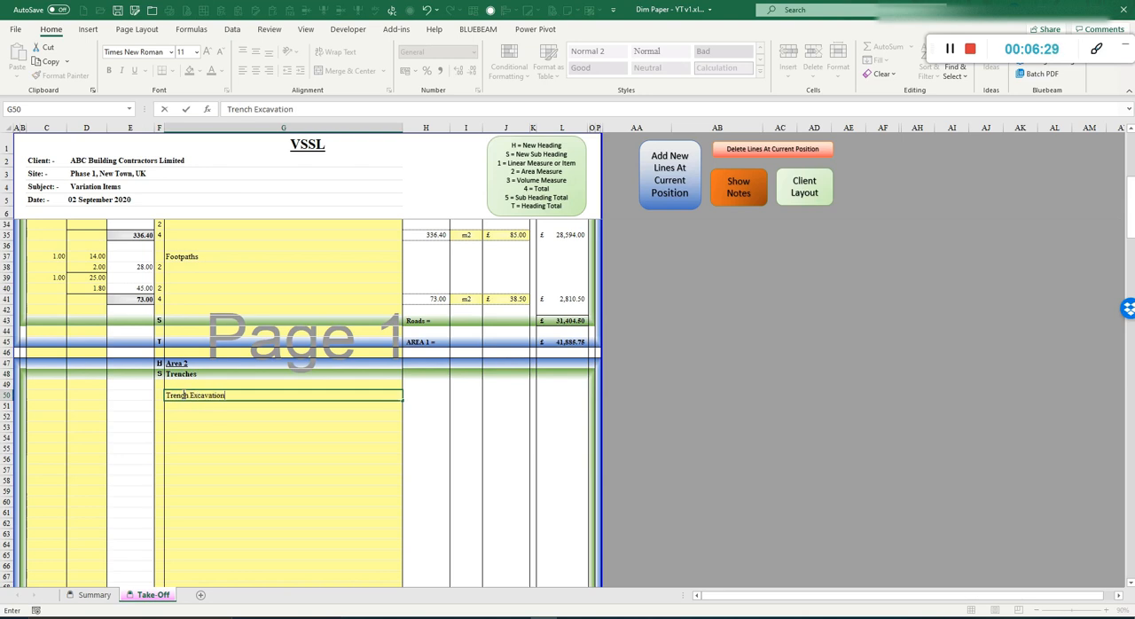
Step: Enter volume measure code 3 on rows 52, 55 and 58 and total code 4 on row 59
left_click(161, 418)
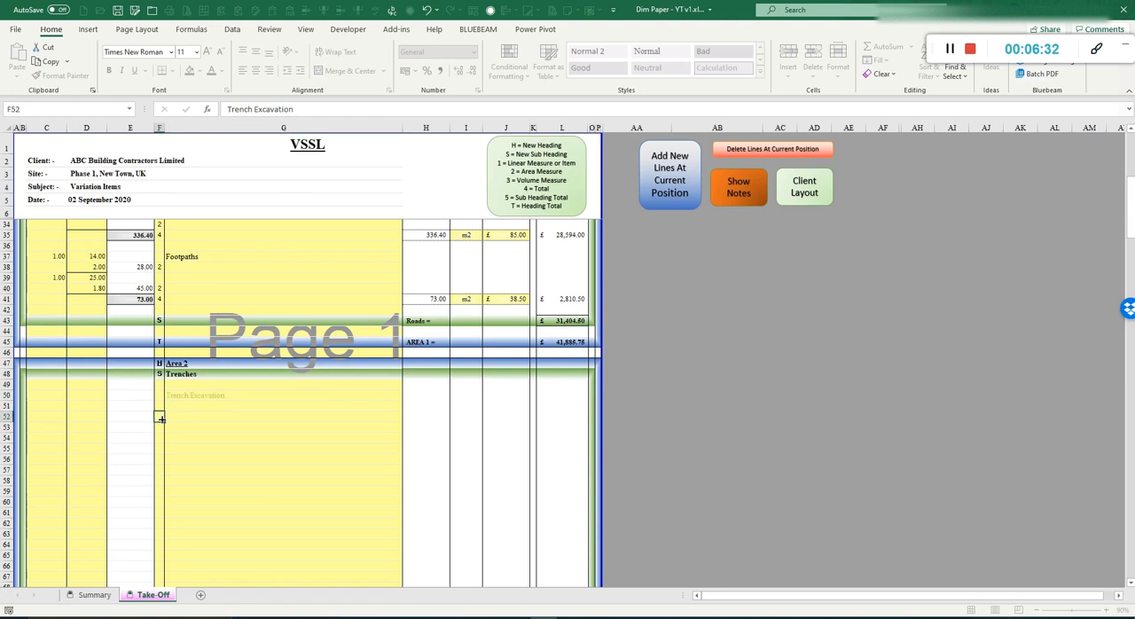
type("3")
key("Return")
key("Return")
key("Return")
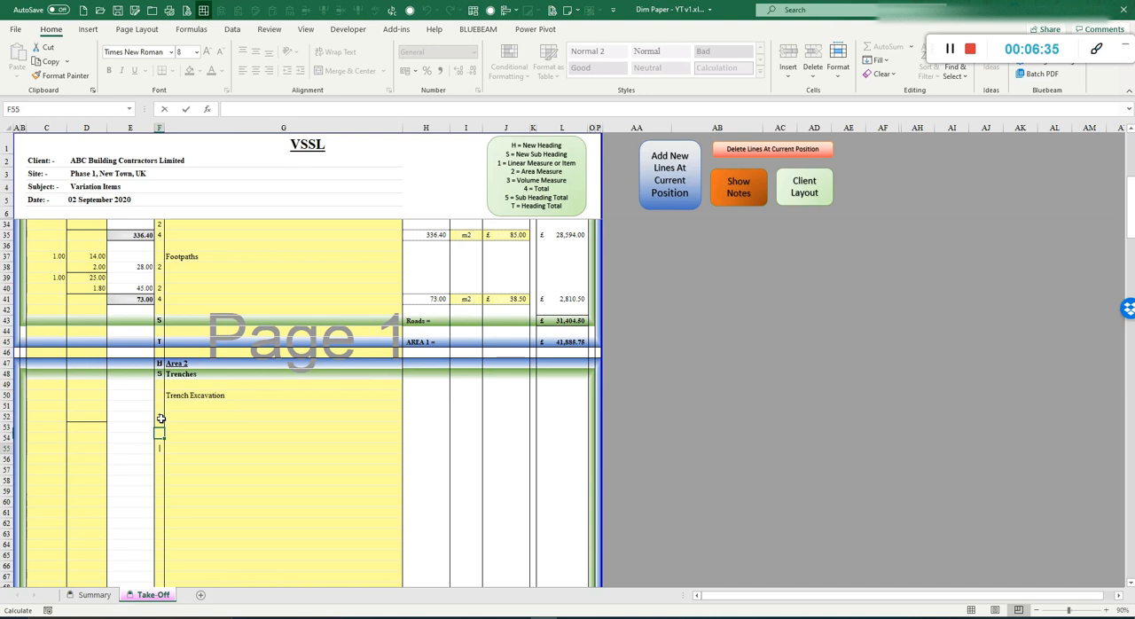
type("3")
key("Return")
key("Return")
key("Return")
type("3")
key("Return")
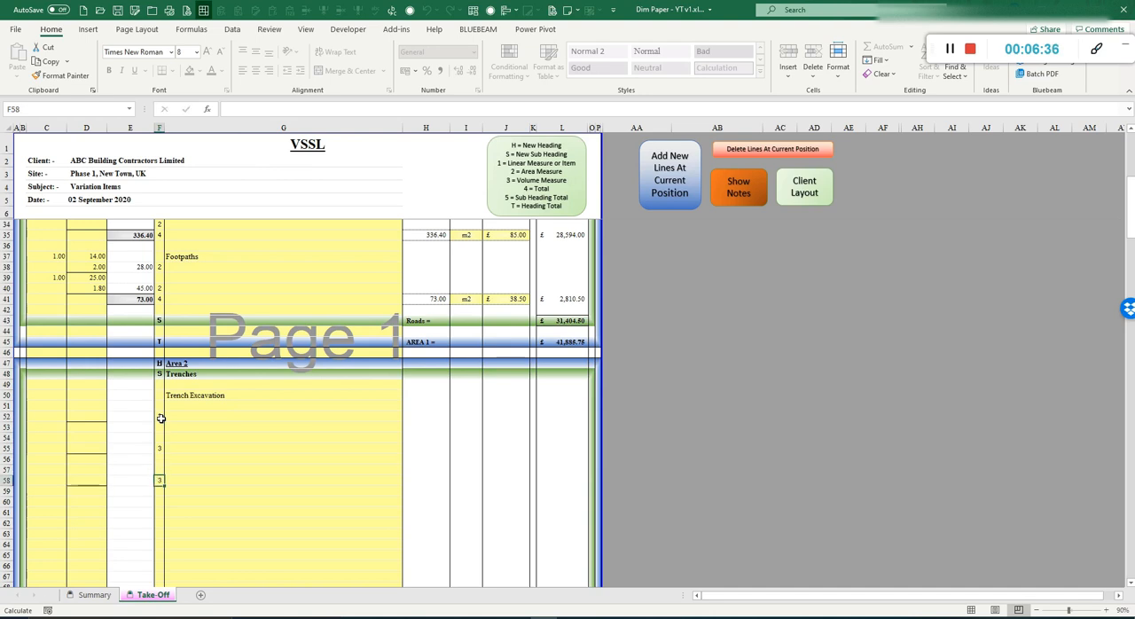
type("4")
key("Return")
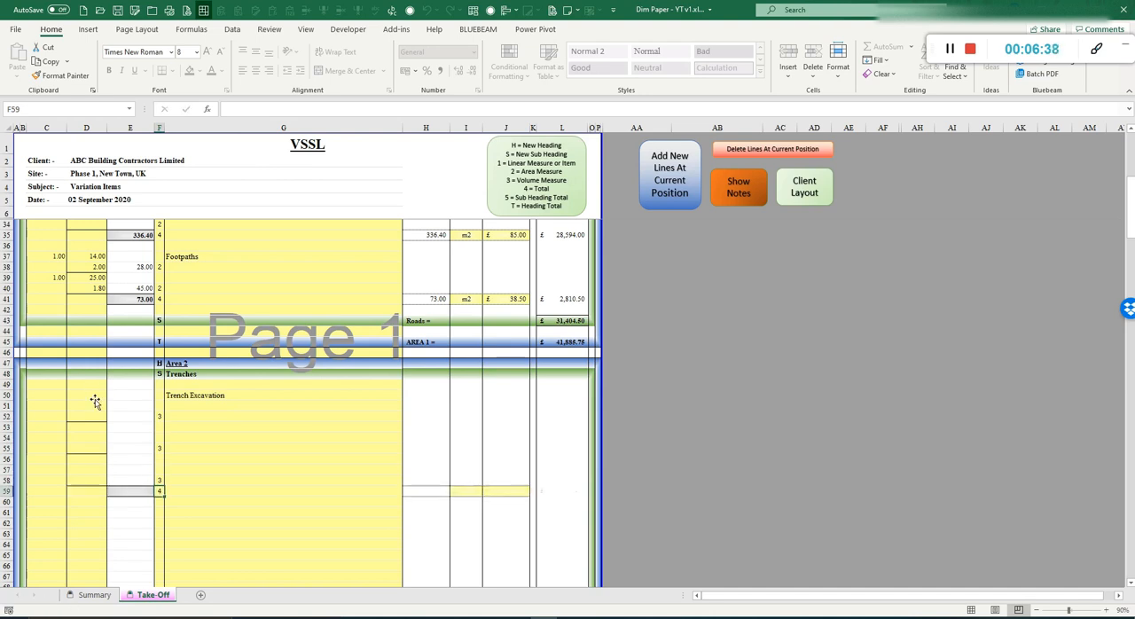
Step: Enter trench dimensions 25.00, 4.80, 0.25 and 25.00, 1.80, 0.35 on rows 50 to 55
left_click(95, 399)
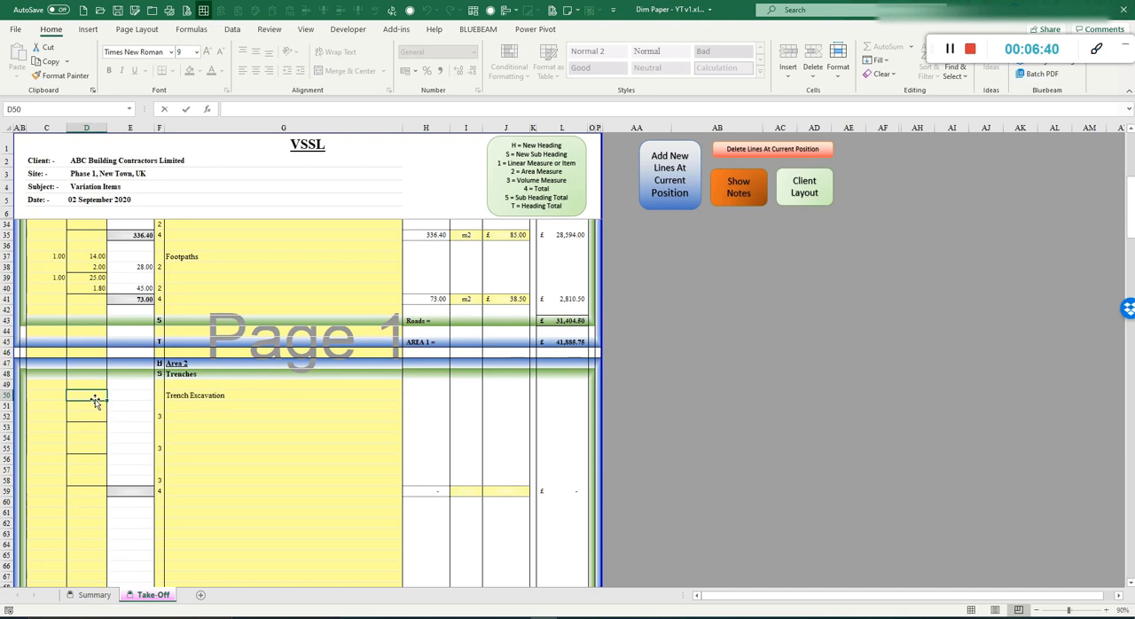
type("25")
key("Return")
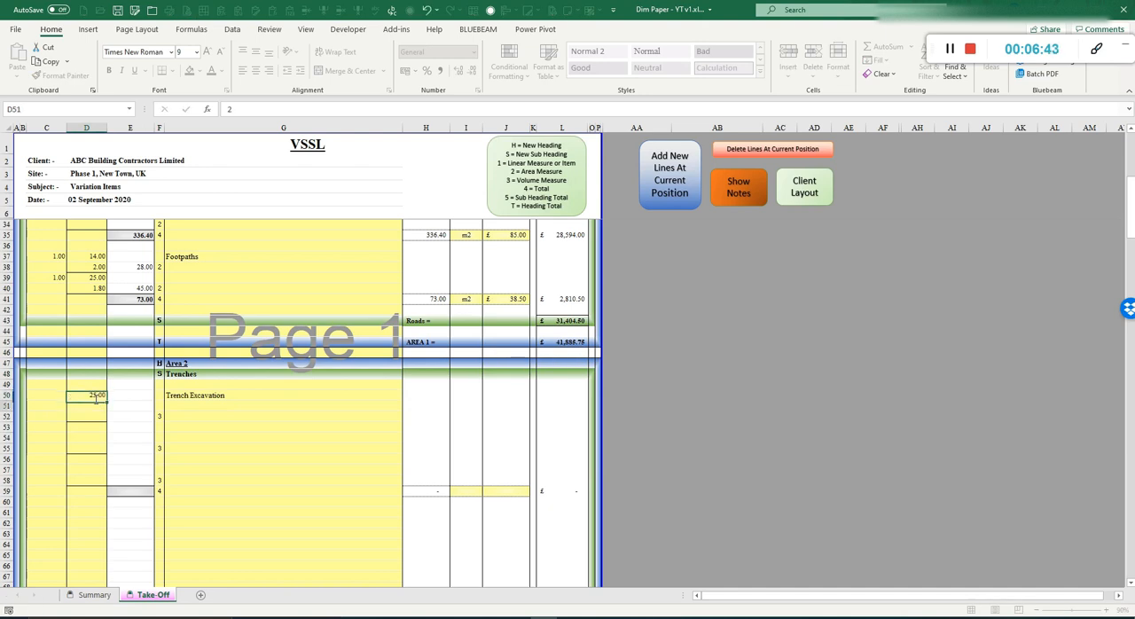
type("2")
key("Return")
type("0.25")
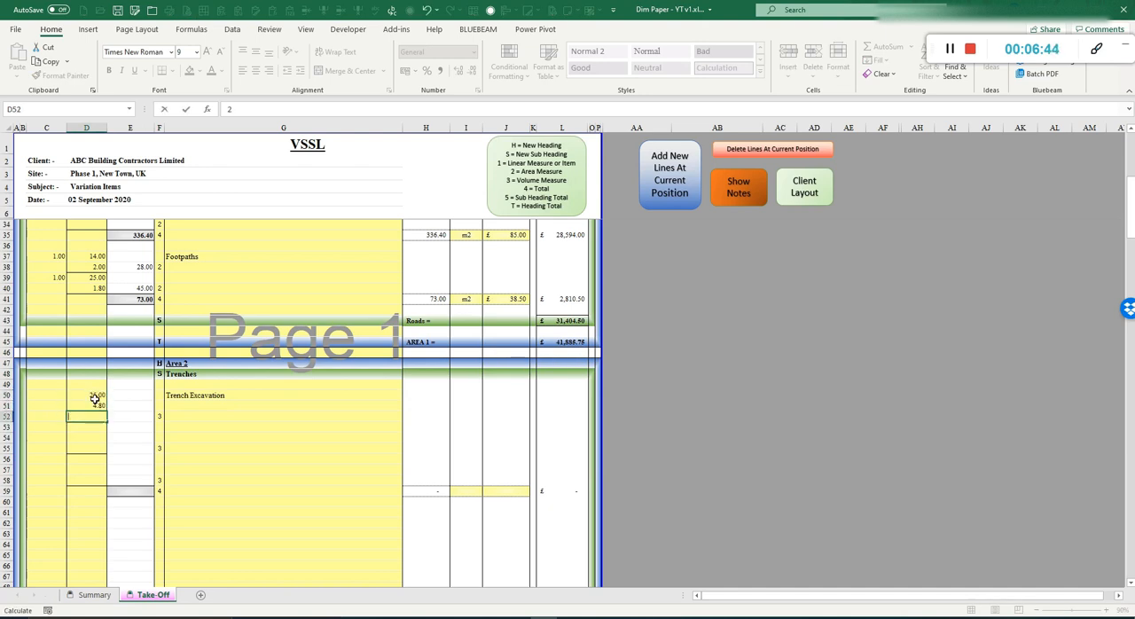
key("Return")
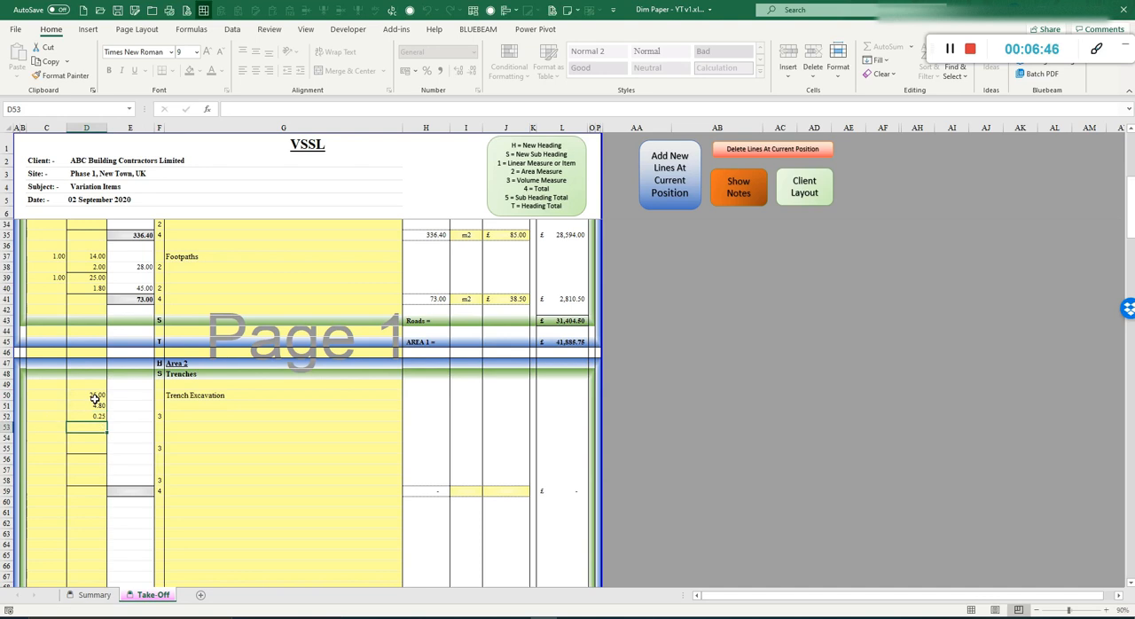
key("BackSpace")
type("25")
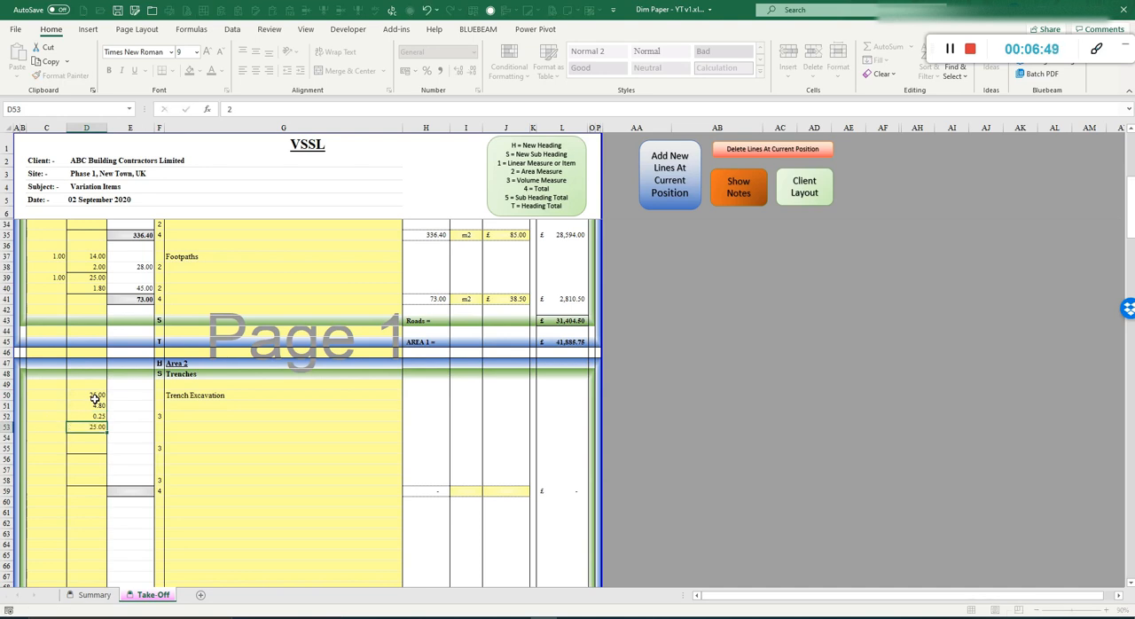
key("Return")
type("2")
key("Return")
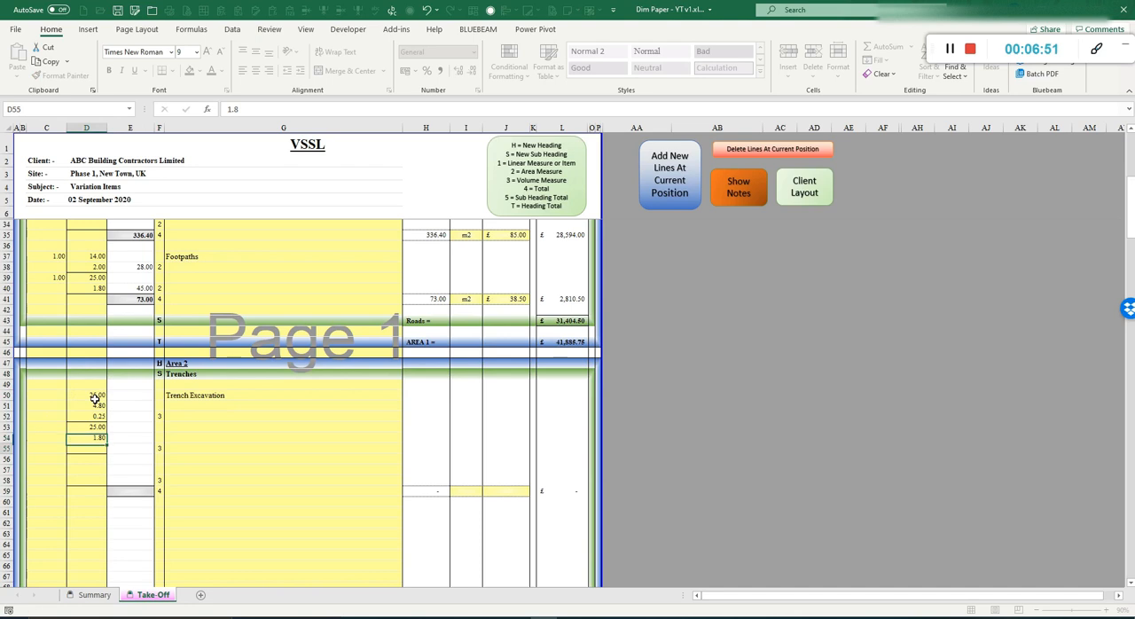
type(".35")
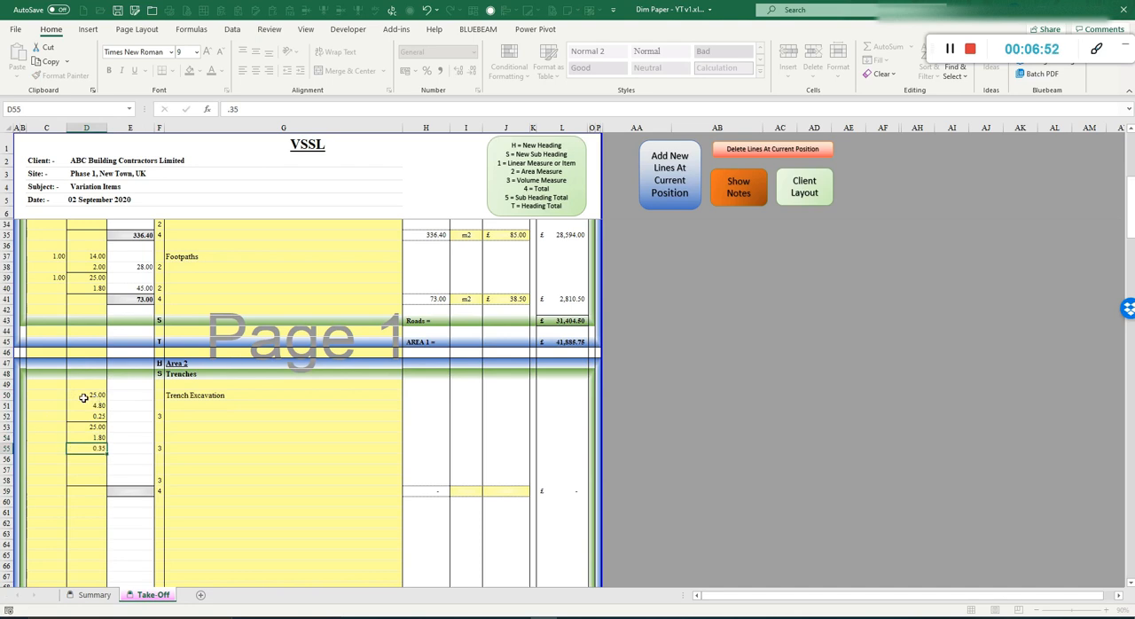
Step: Enter a timesing of 1 against each trench dimension set on rows 50 and 53
left_click(54, 392)
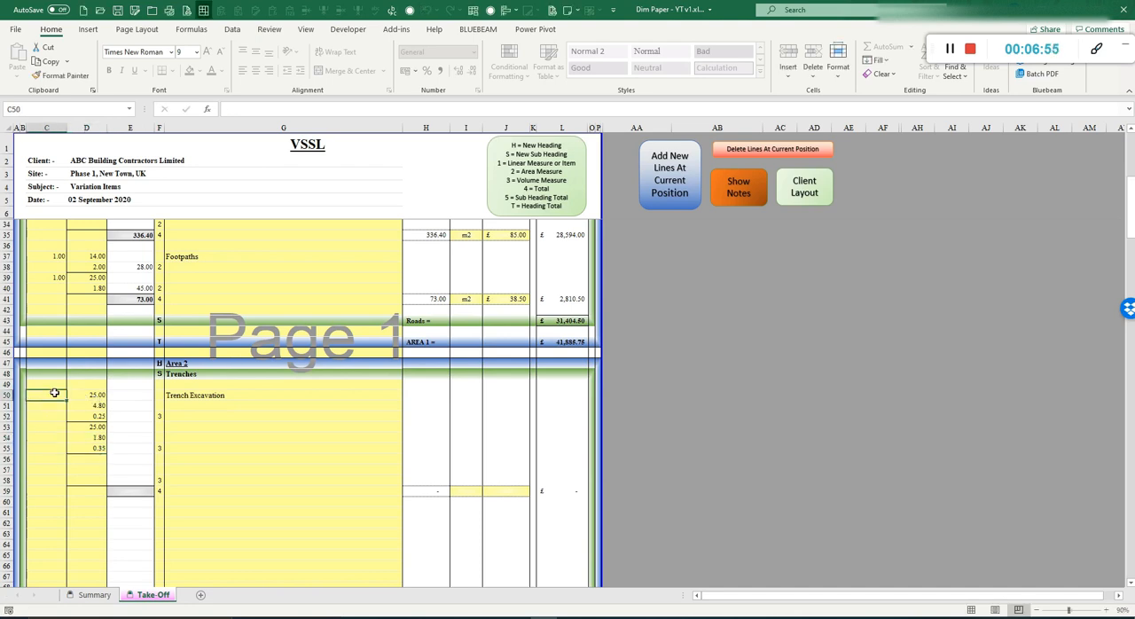
type("1")
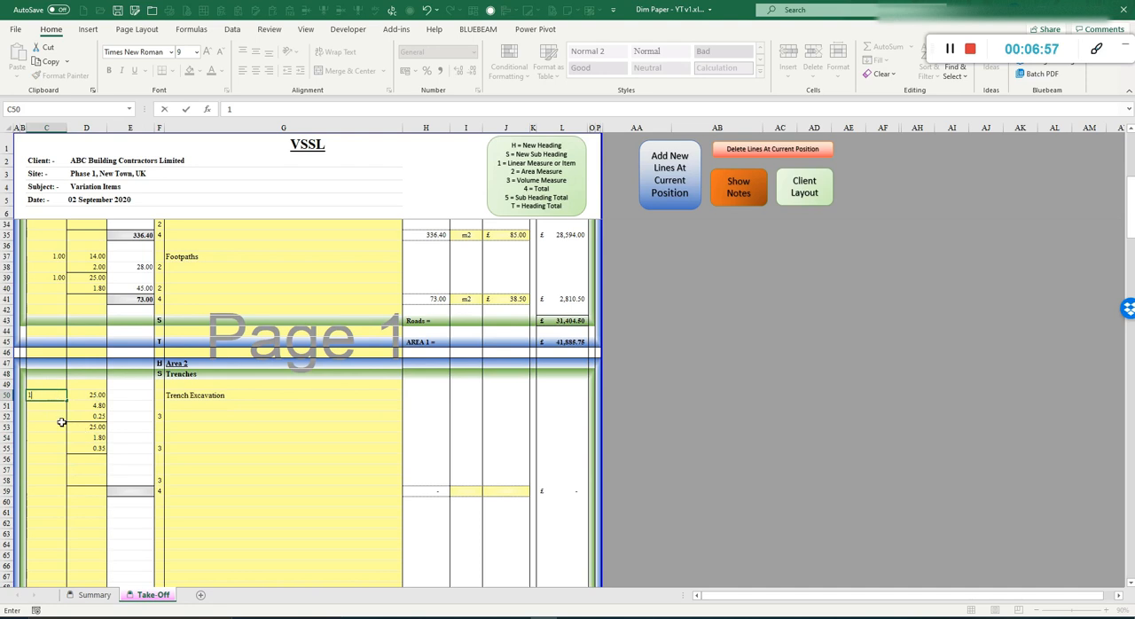
left_click(56, 425)
type("1")
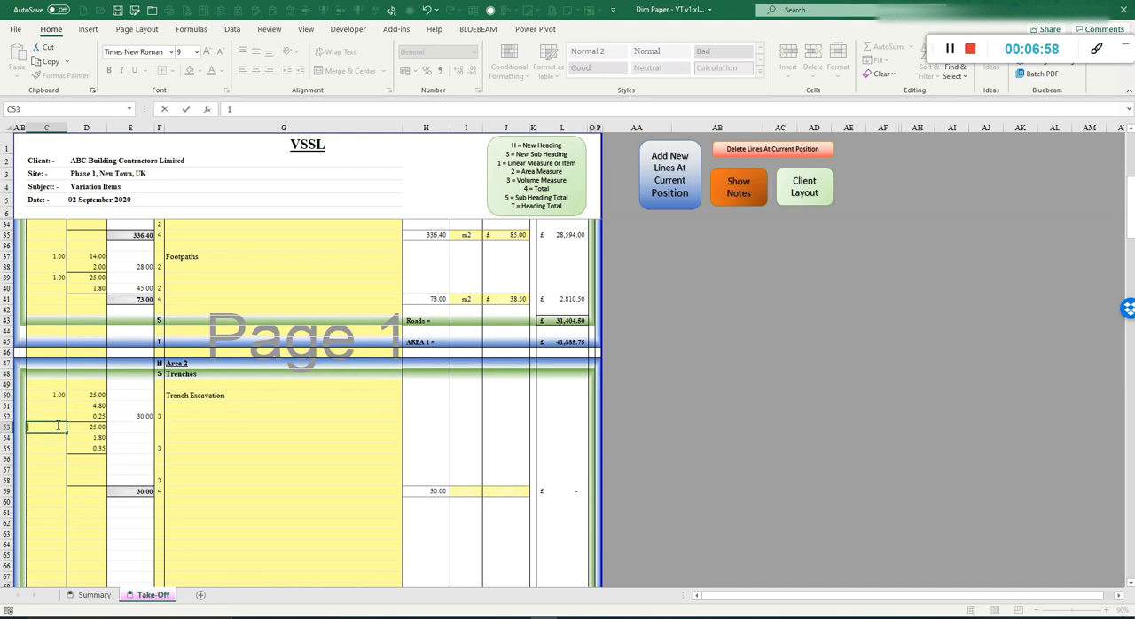
key("Return")
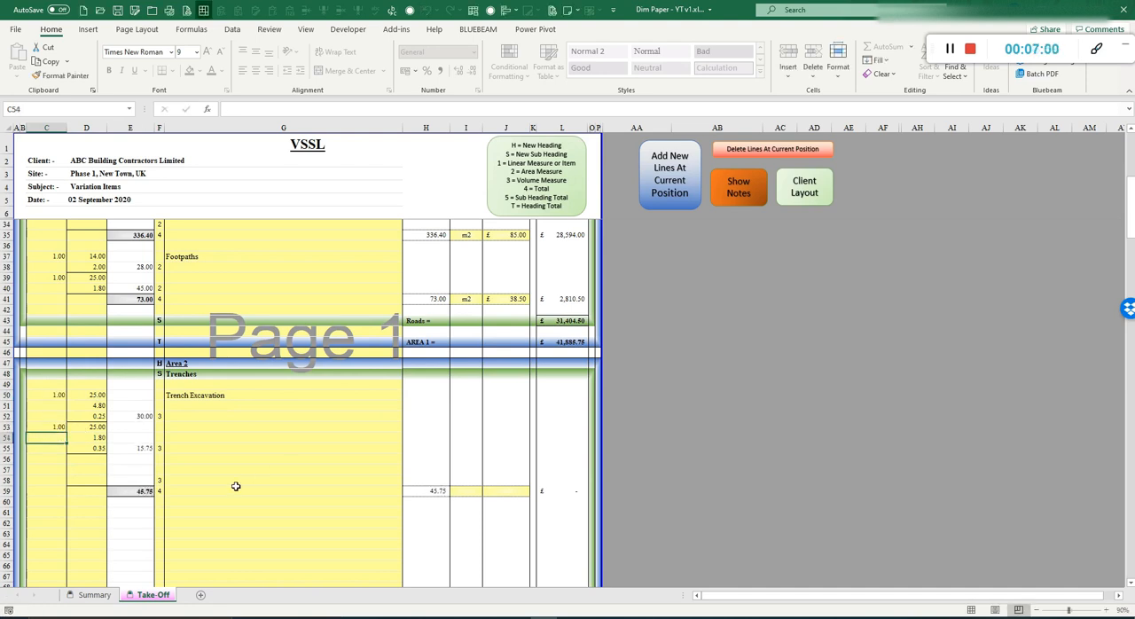
Step: Set the Trench Excavation total's unit to m3 and rate to £10.00 on row 59
left_click(465, 490)
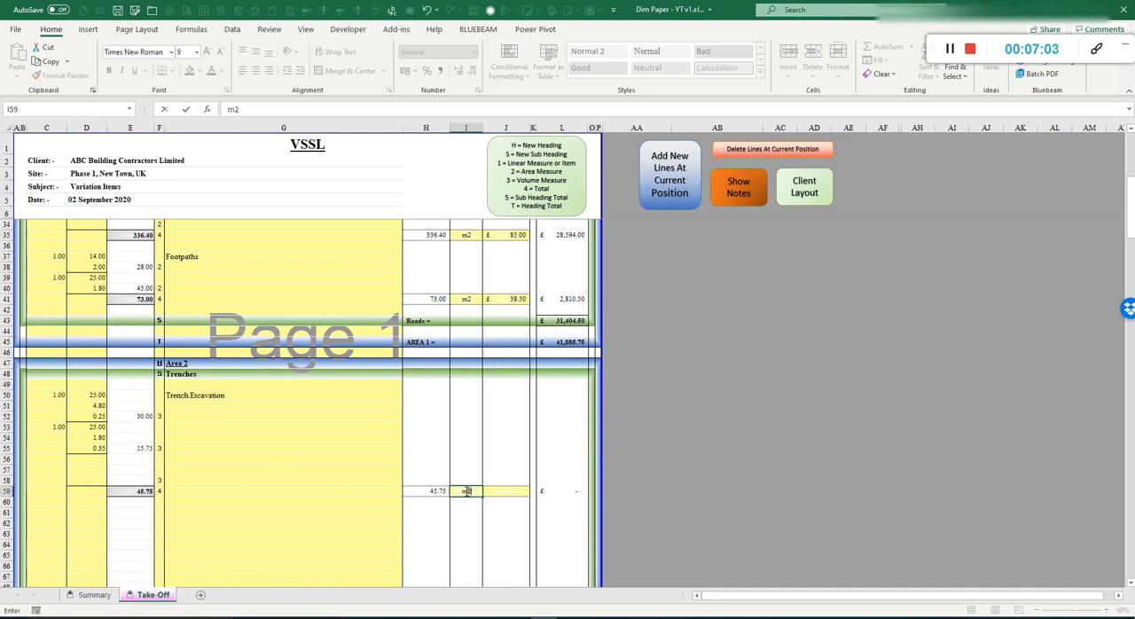
key("Tab")
type("10")
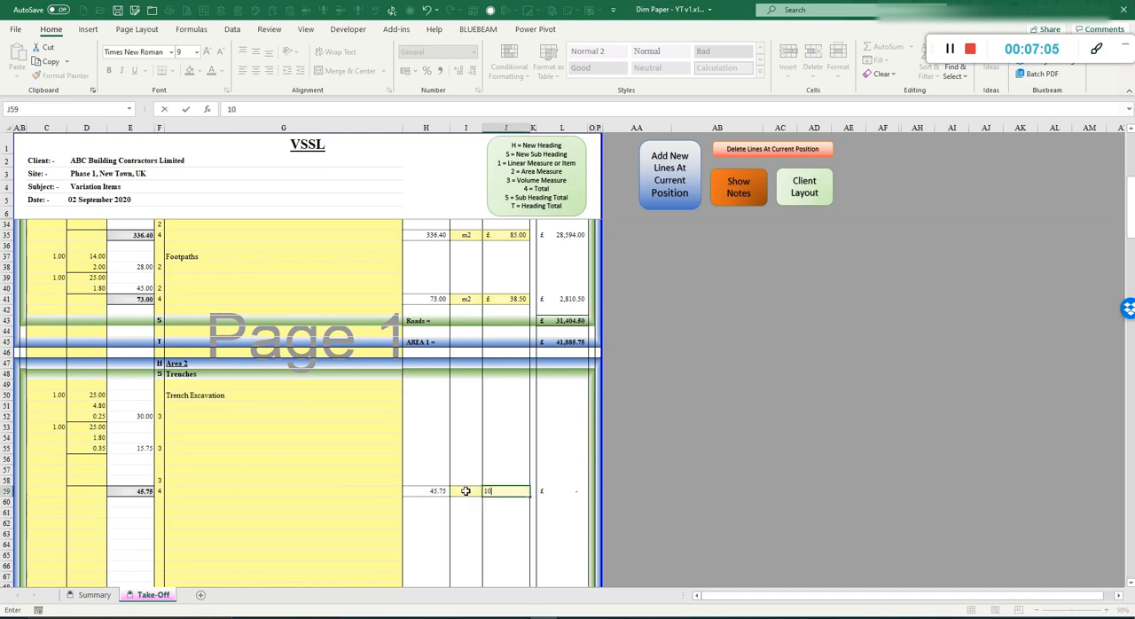
key("Return")
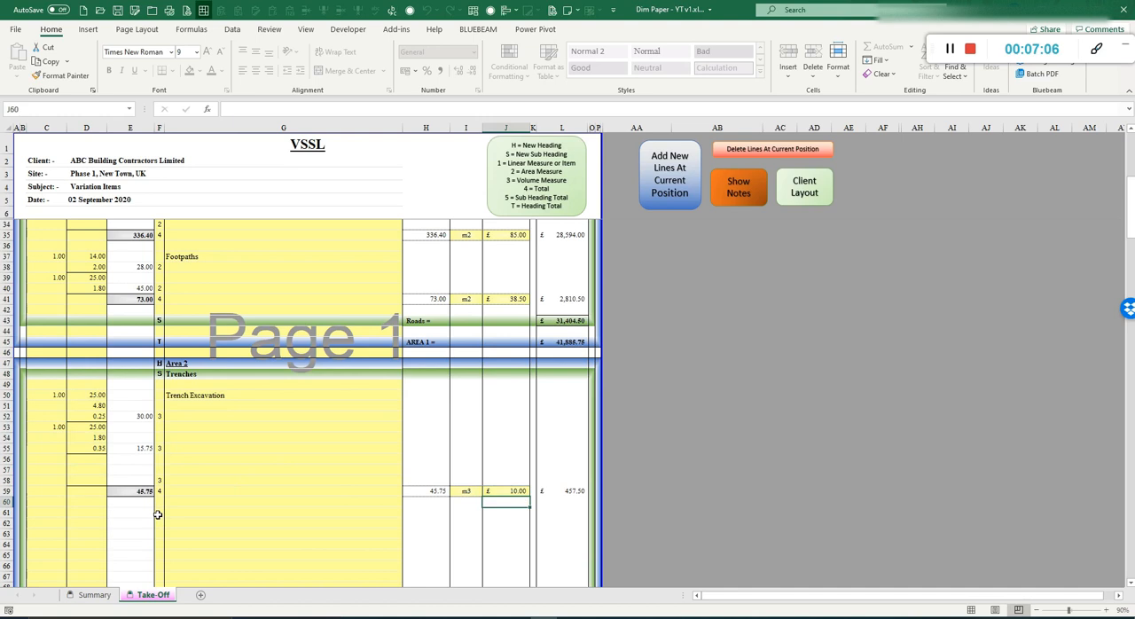
Step: Enter sub heading total code 5 on row 61 and heading total code T on row 63
left_click(158, 514)
type("5")
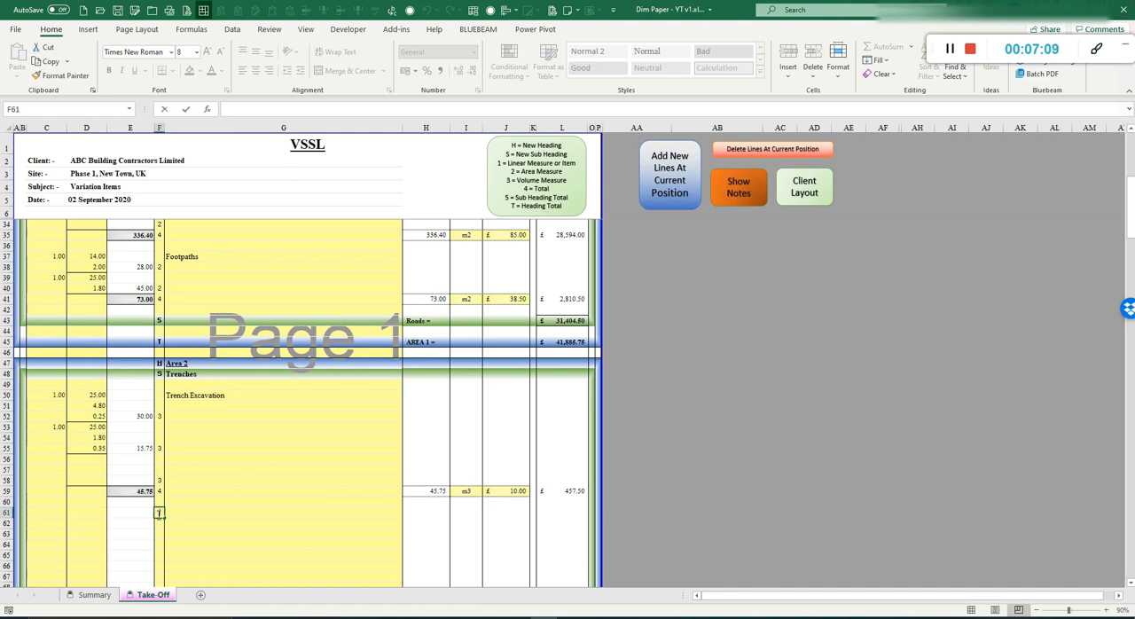
key("Return")
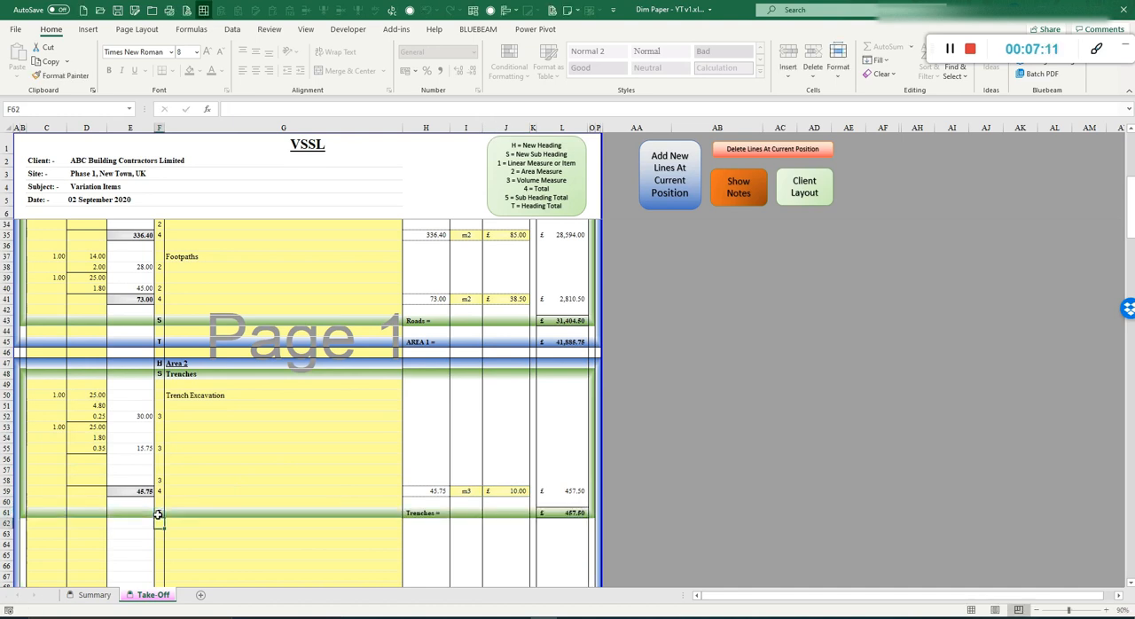
key("Down")
type("T")
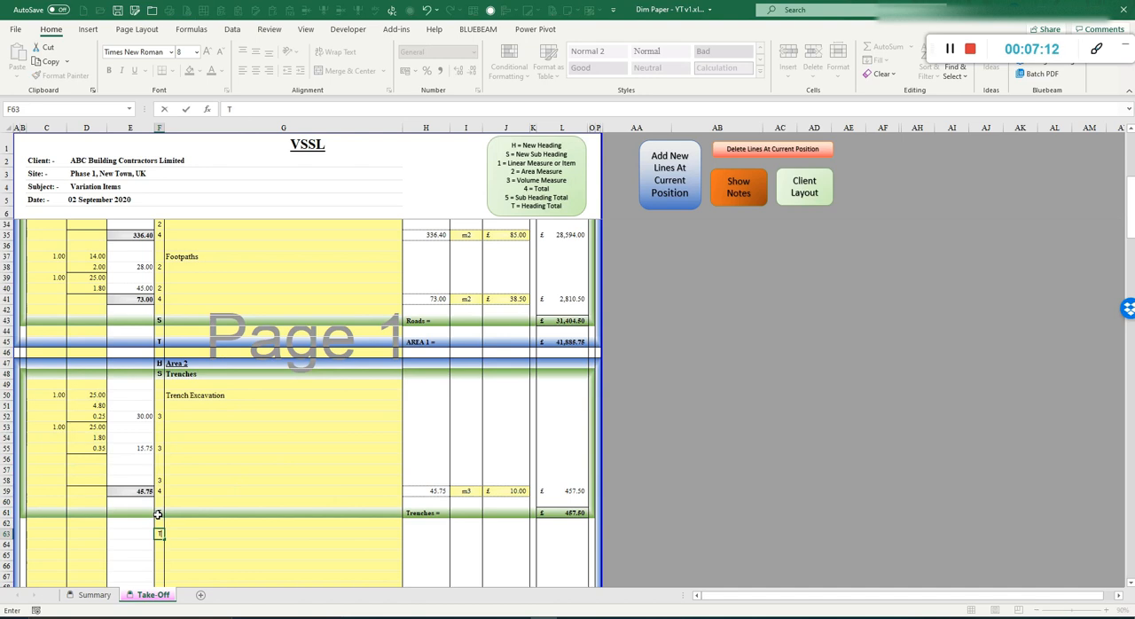
key("Return")
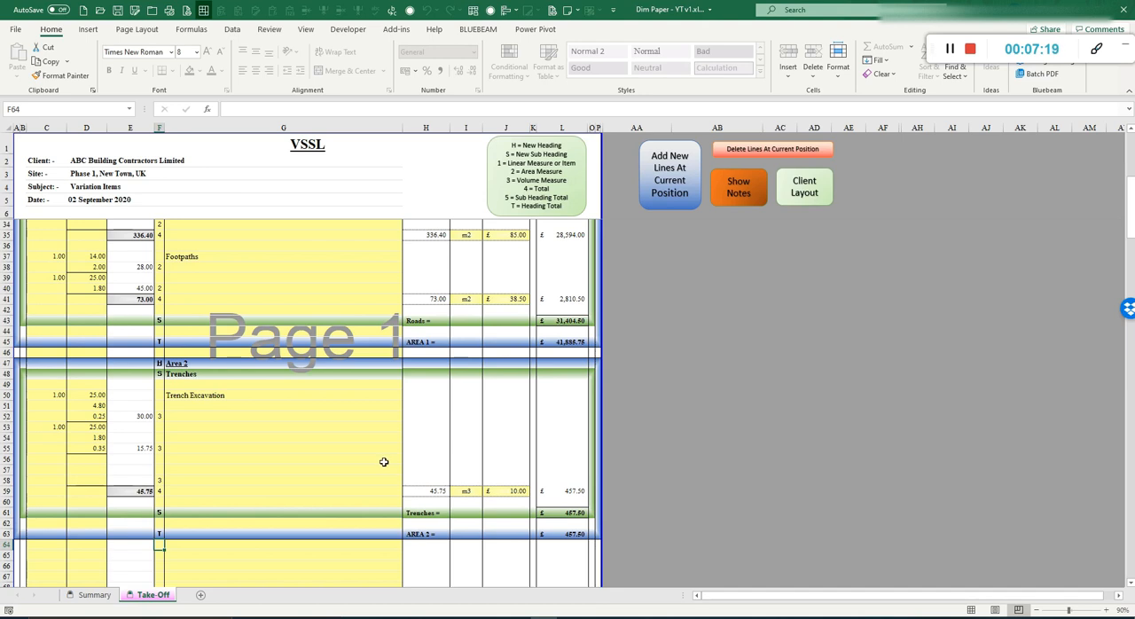
Step: Check the Summary sheet totals, then return to the Take-Off sheet
left_click(94, 595)
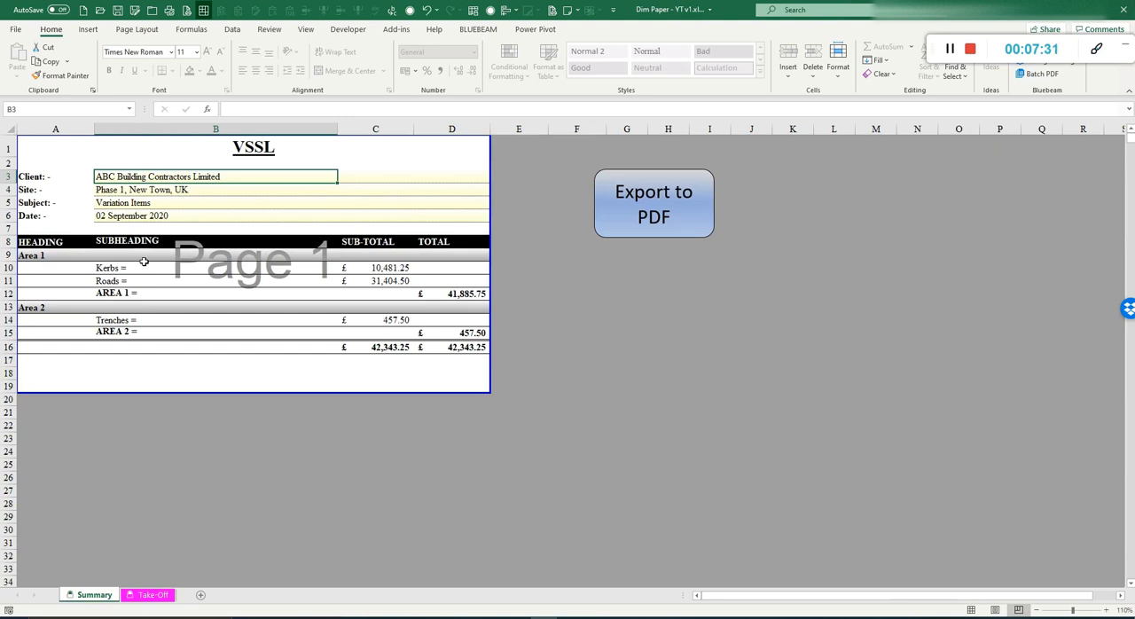
left_click(156, 596)
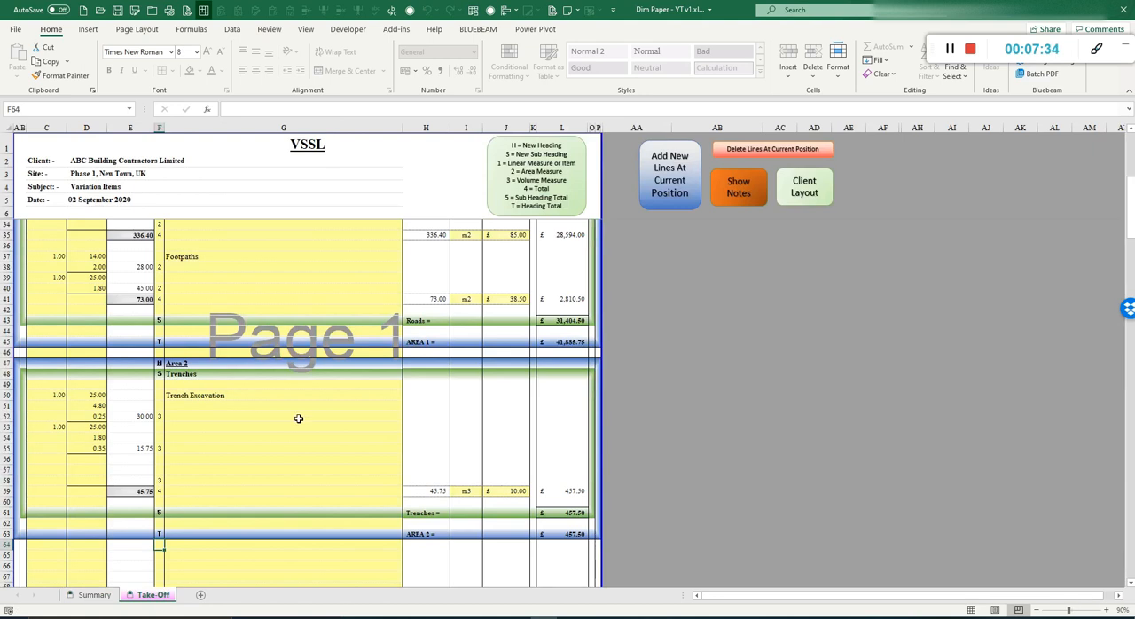
Step: Show the notes column on the Take-Off sheet
scroll(298, 418, "up", 8)
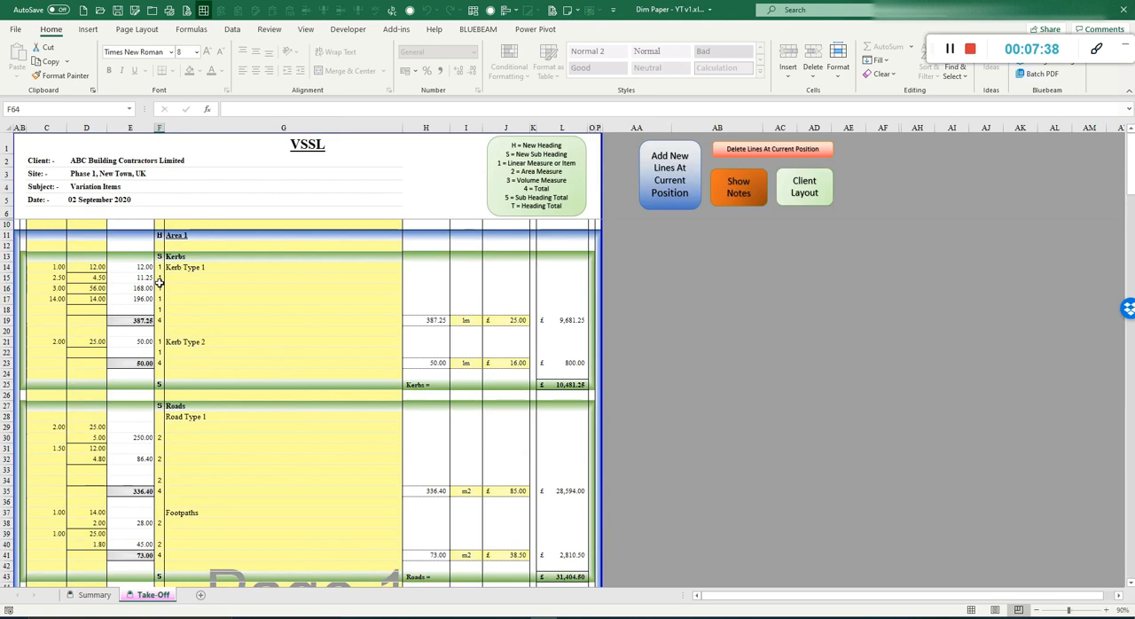
left_click(820, 192)
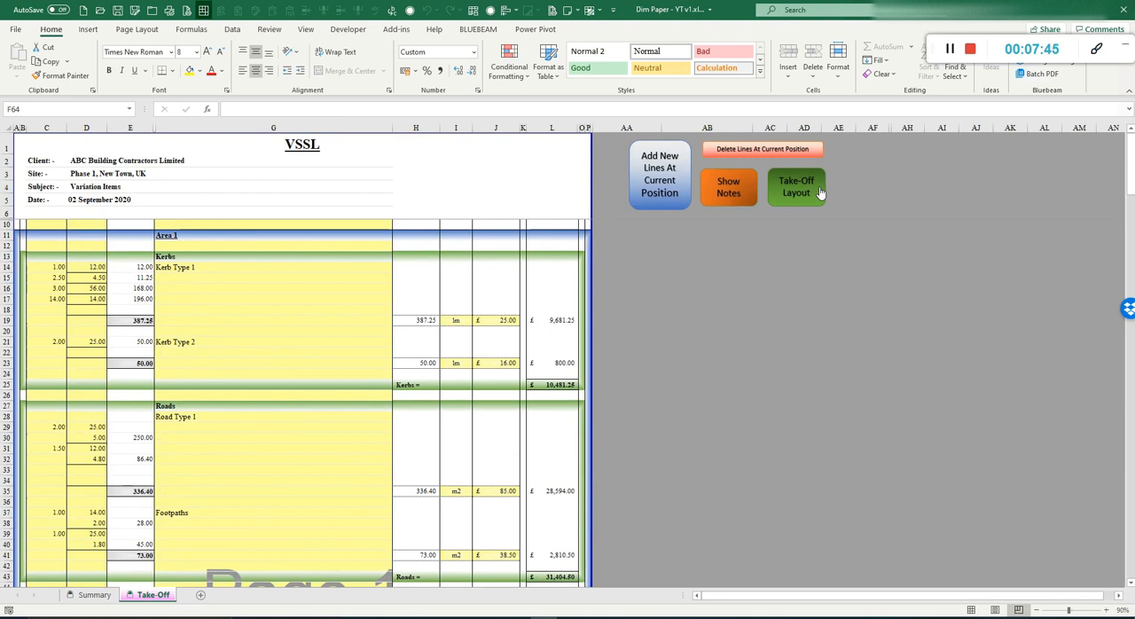
left_click(820, 192)
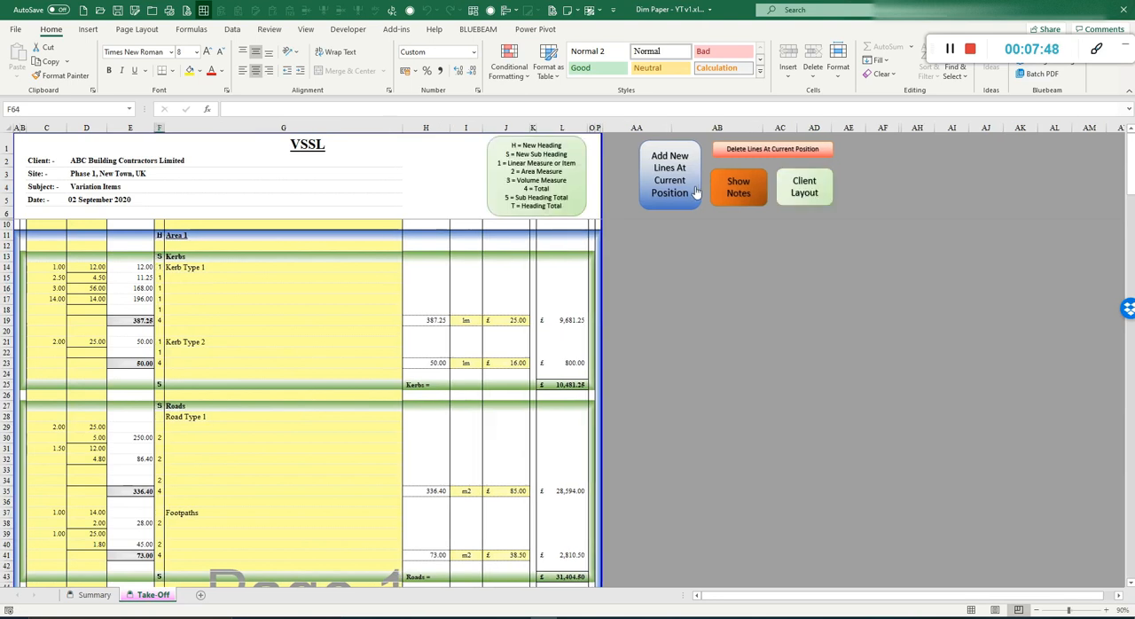
left_click(733, 192)
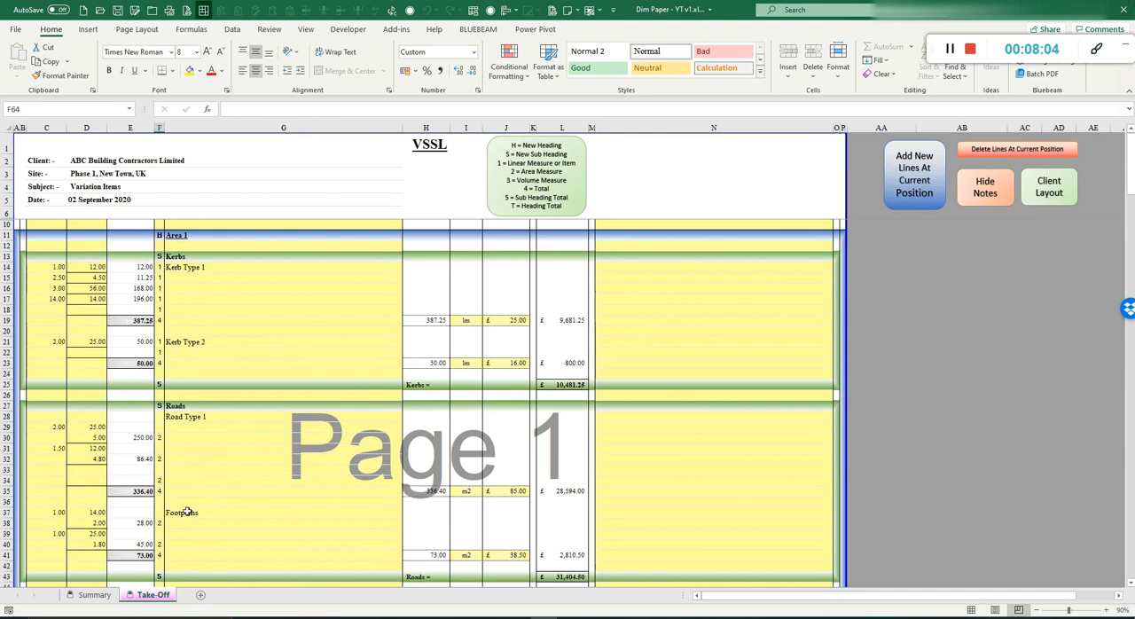
Step: Insert 4 new lines at row 18 within the Kerb Type 1 item
left_click(188, 307)
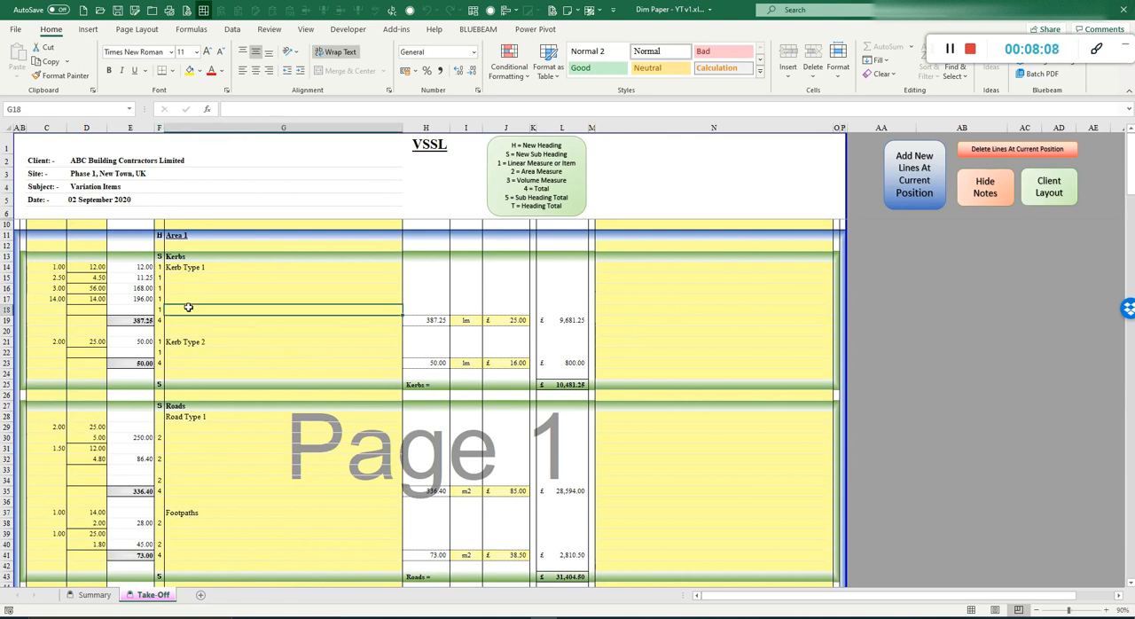
left_click(927, 185)
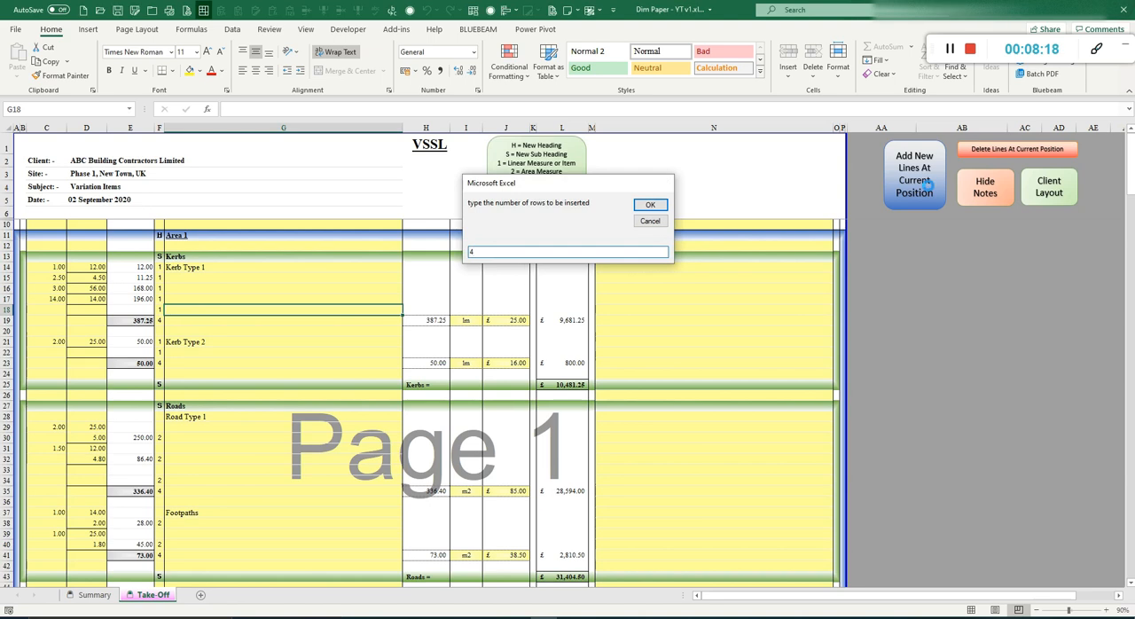
key("Return")
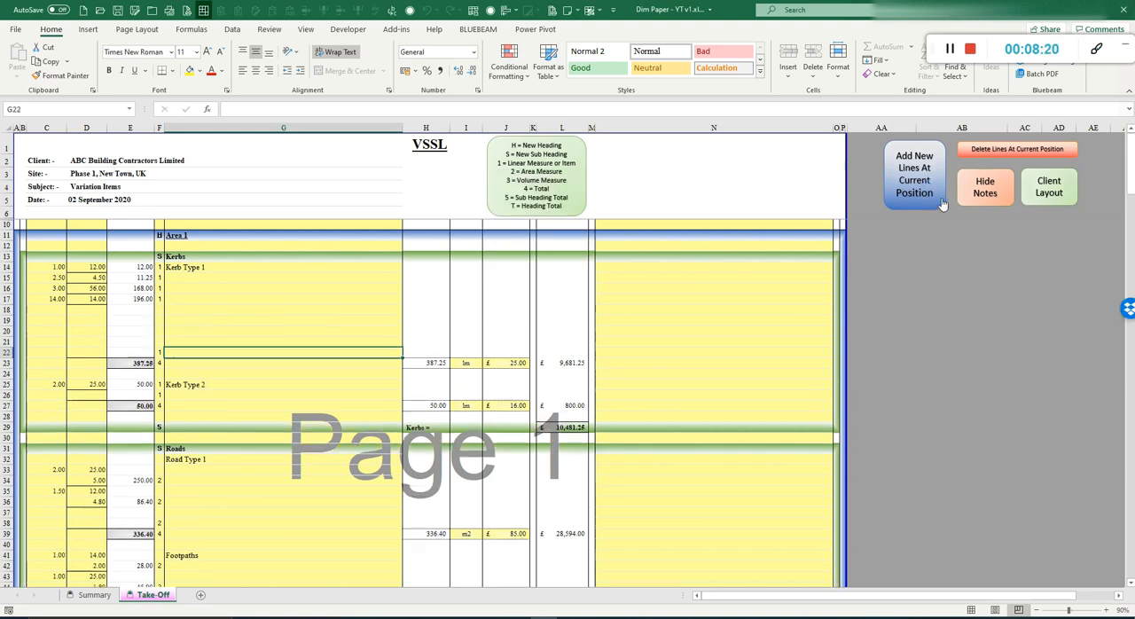
Step: Enter linear measure code 1 in the code column of the new rows 18 to 21 under Kerb Type 1
left_click(161, 310)
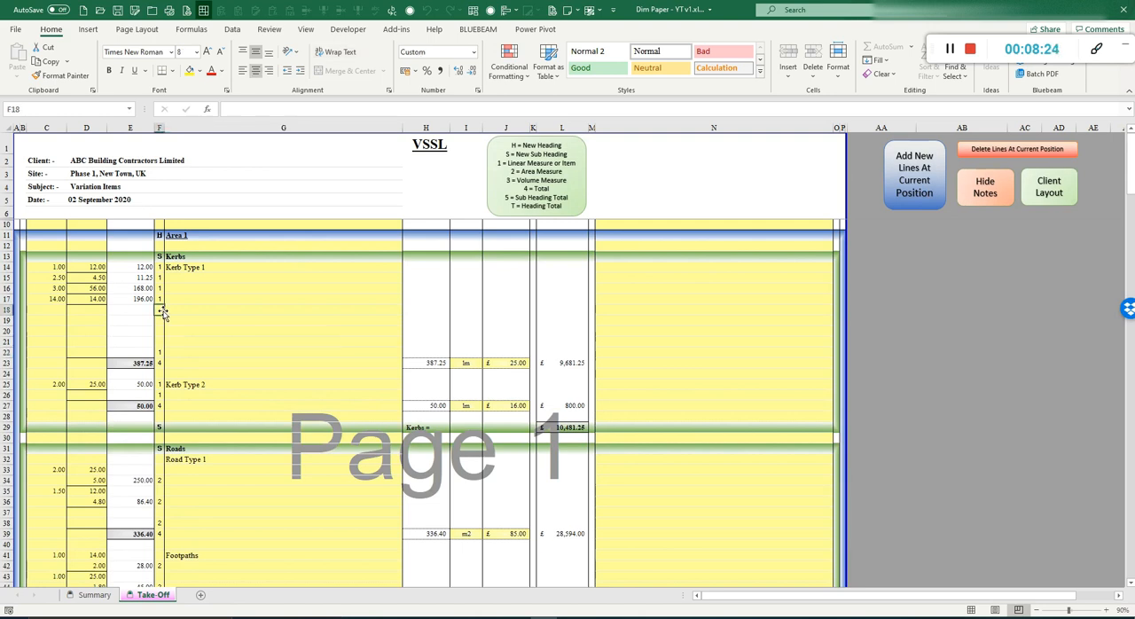
key("Down")
type("1")
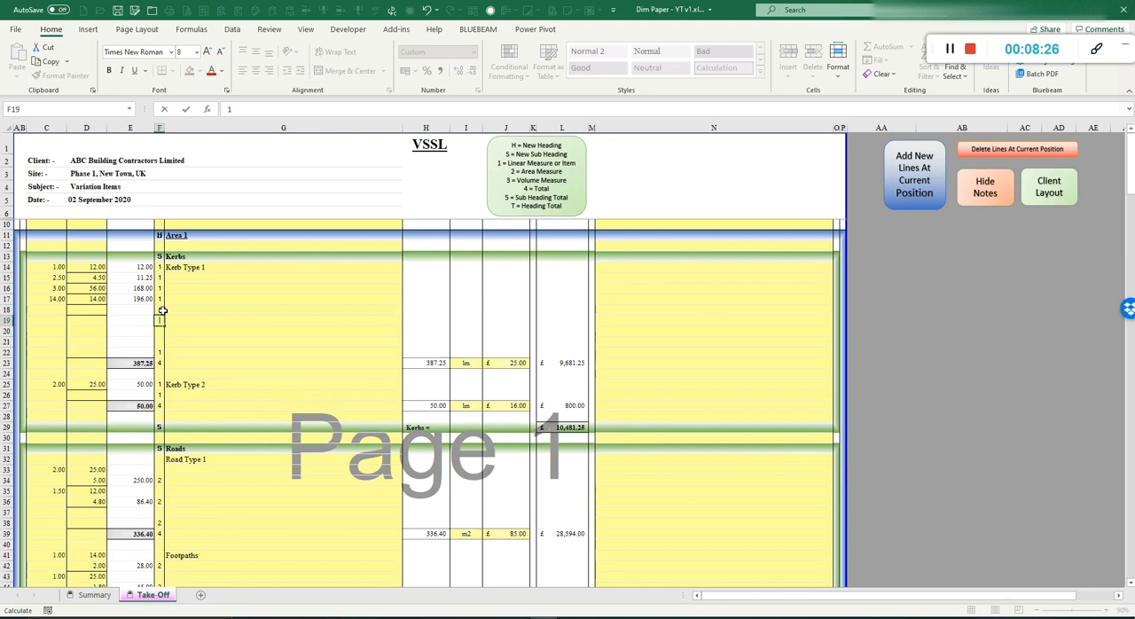
key("Return")
type("1")
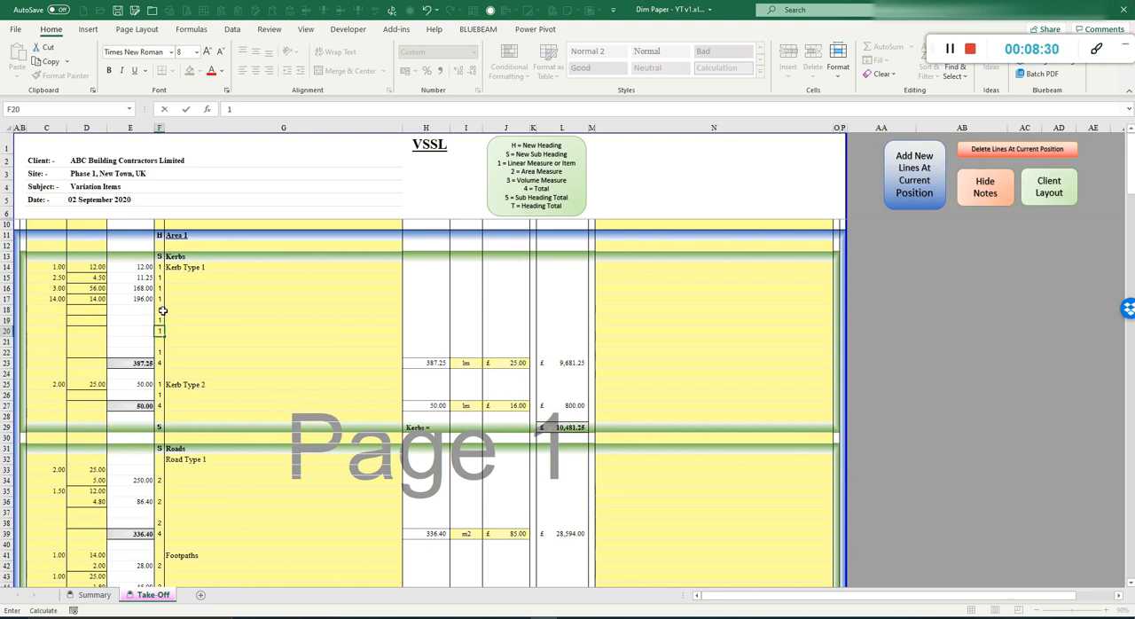
key("Return")
type("1")
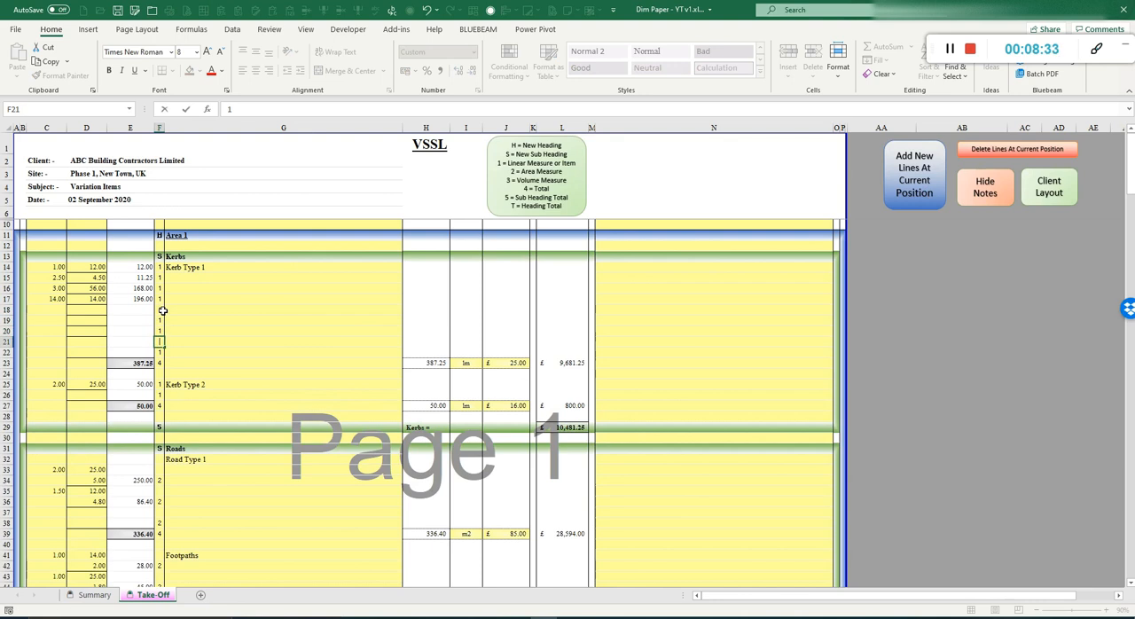
Step: Enter dimensions 5.00 by 10.00 on row 20 of the Kerb Type 1 item
left_click(53, 330)
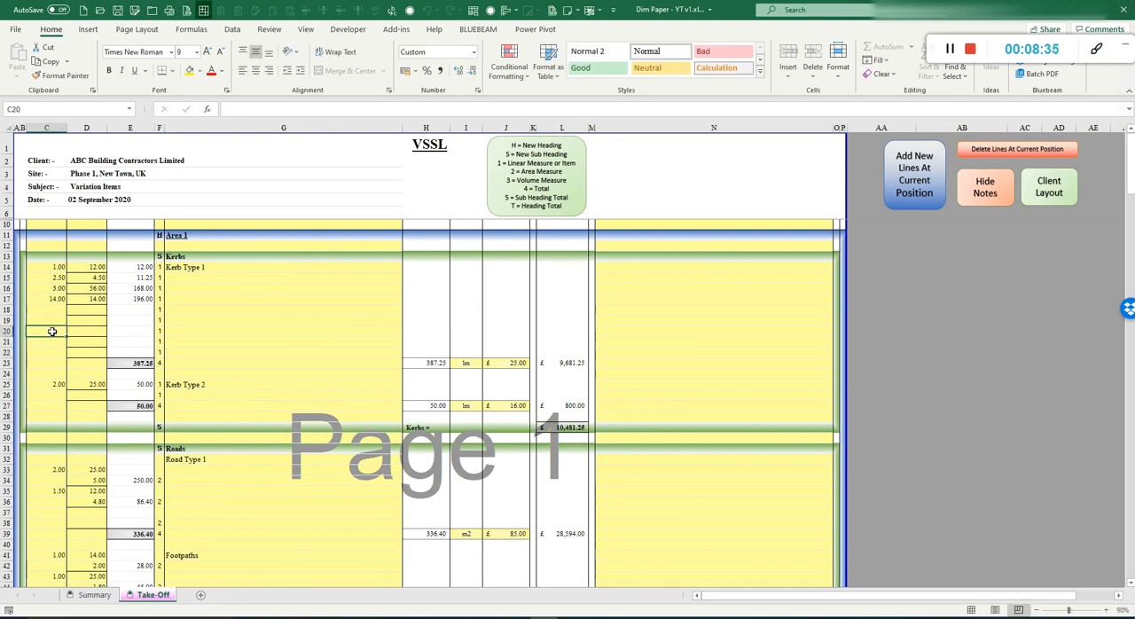
type("5")
key("Tab")
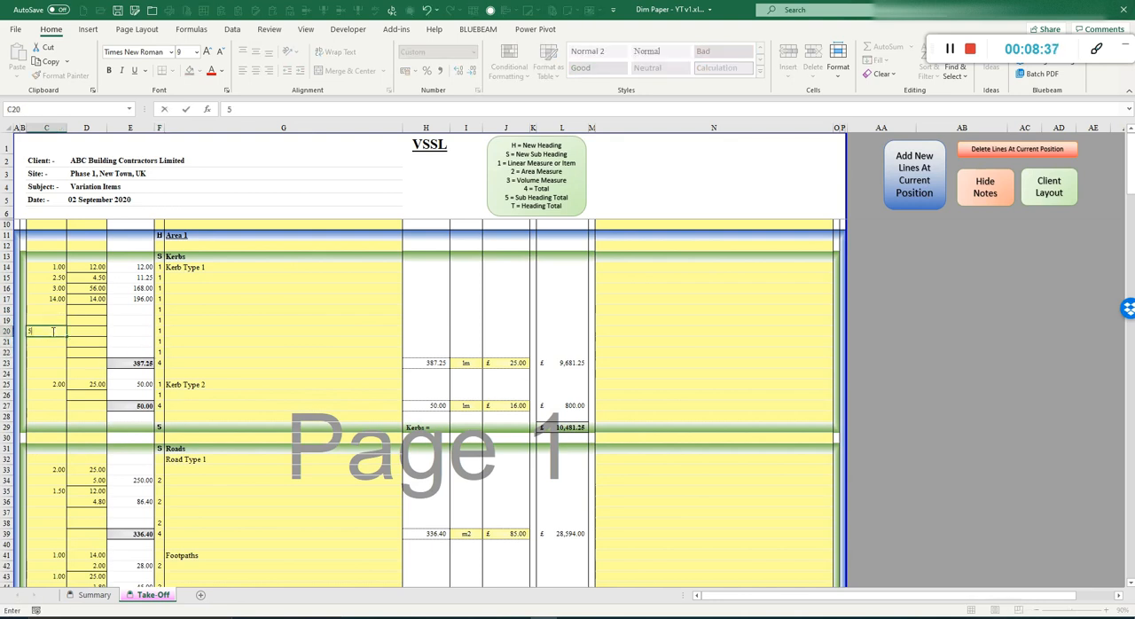
type("5")
type("10")
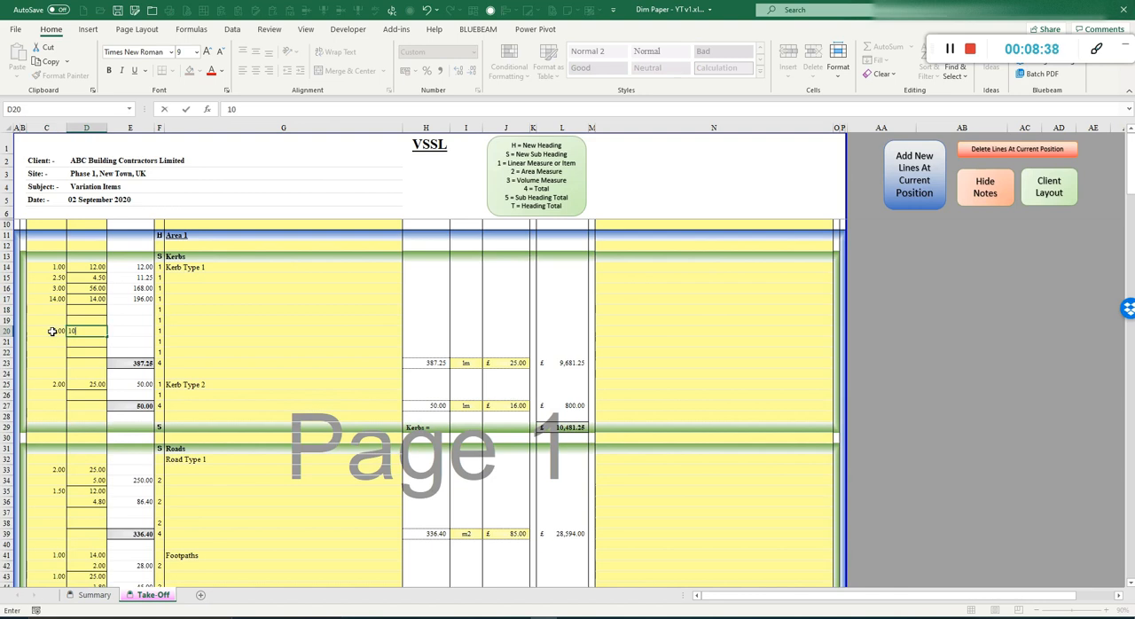
key("Return")
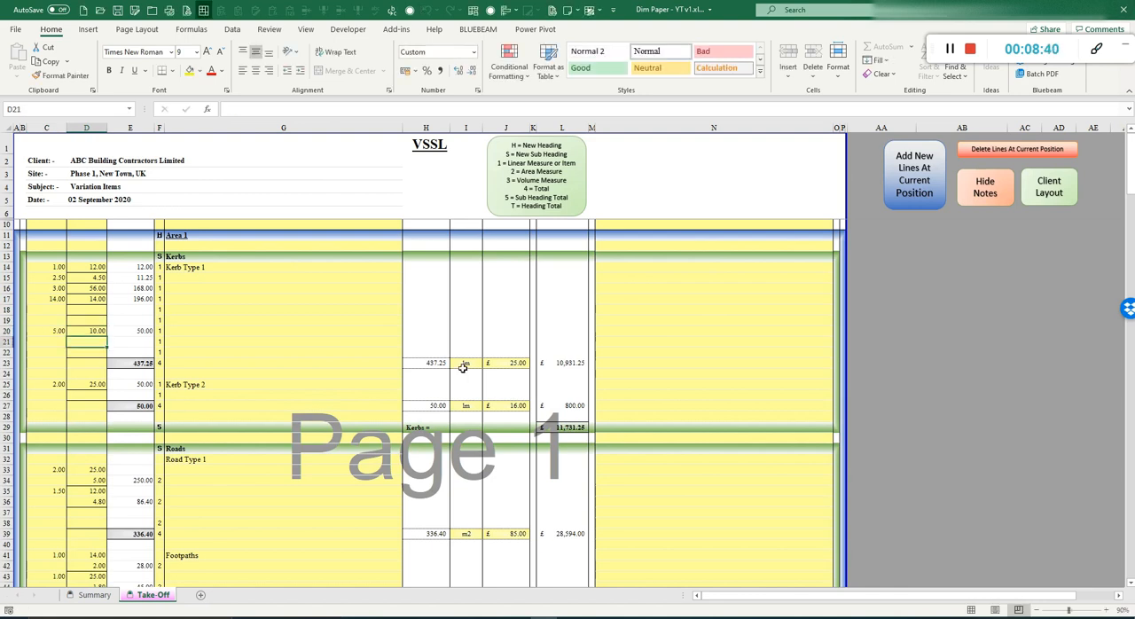
Step: Open the Summary sheet to check the updated totals
left_click(94, 595)
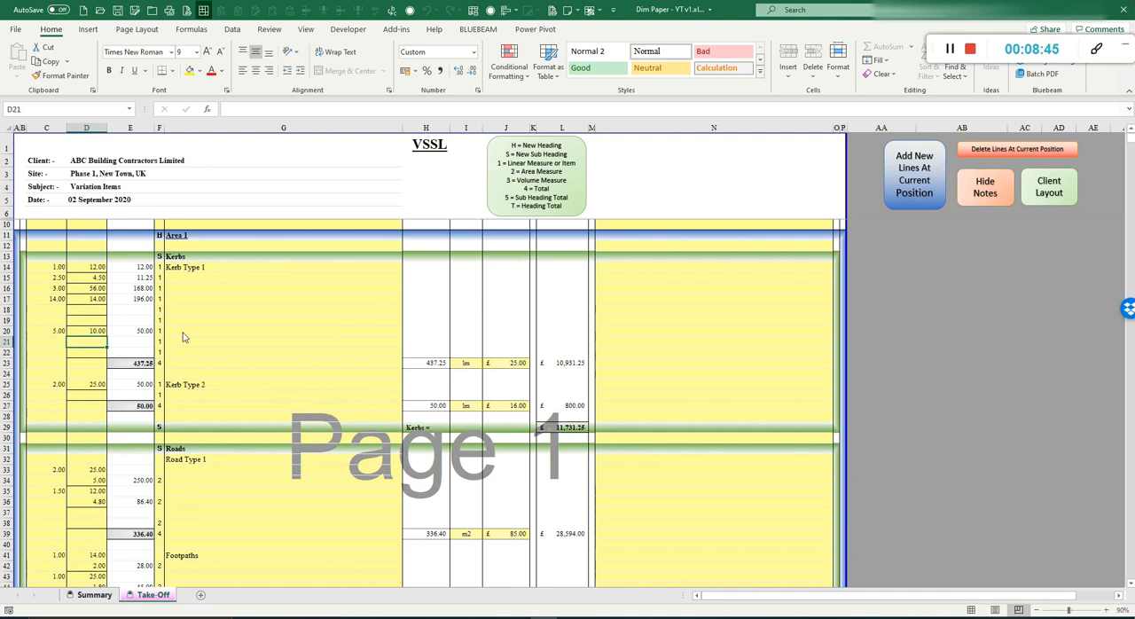